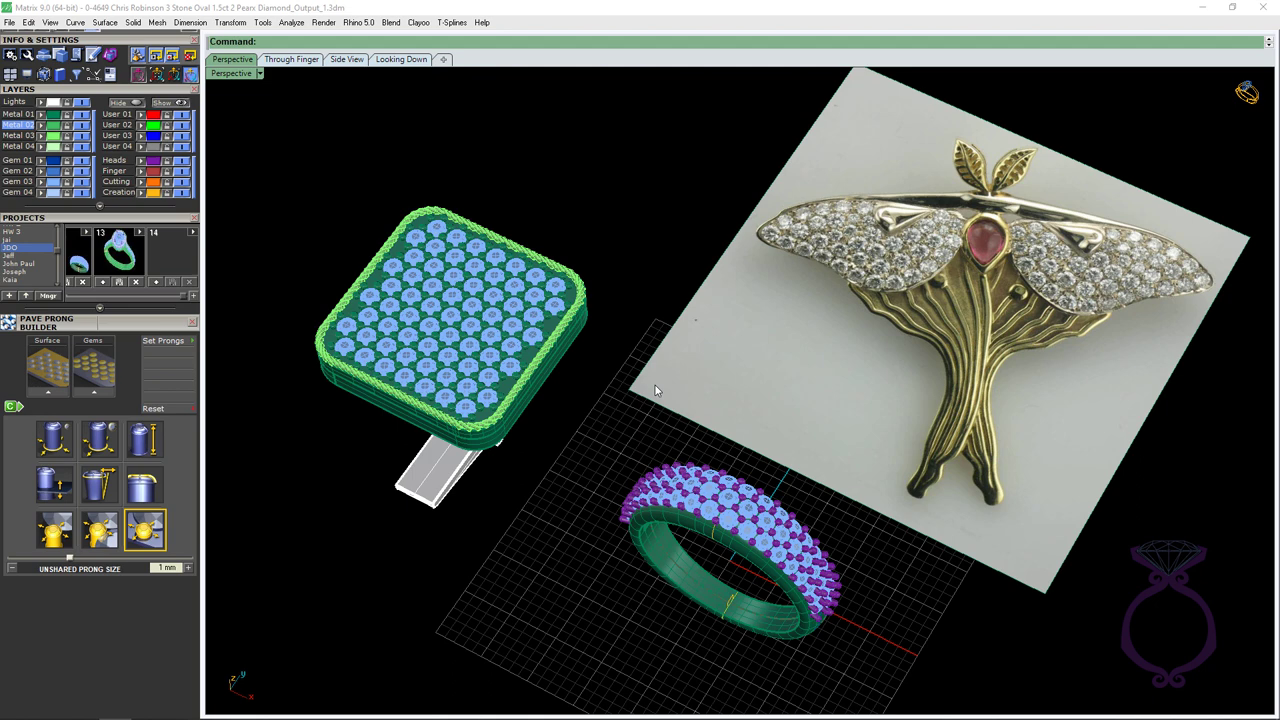
# Orbit the Perspective view to see the ring, cufflink and moth brooch reference from another angle.
pyautogui.moveTo(651, 323); pyautogui.dragTo(662, 336, button='right')
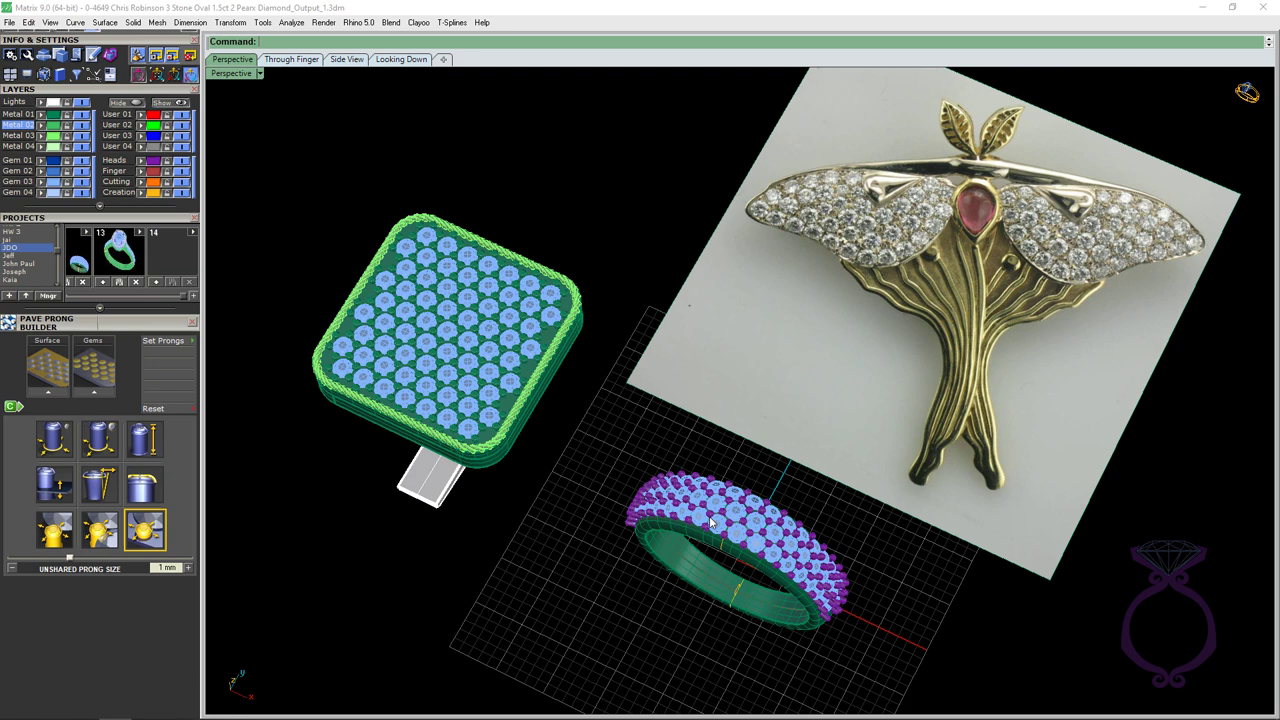
# Switch the Main Menu to the Gems tool set.
pyautogui.click(150, 97)
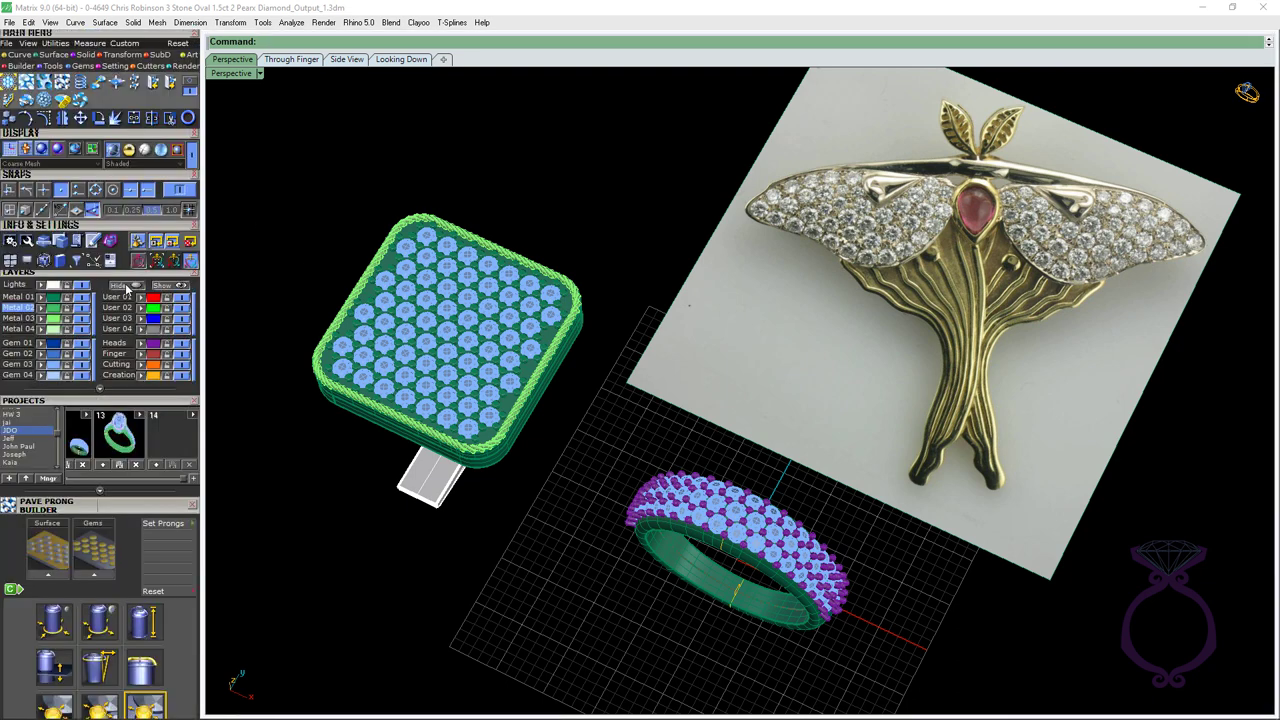
pyautogui.scroll(1, 116, 215)
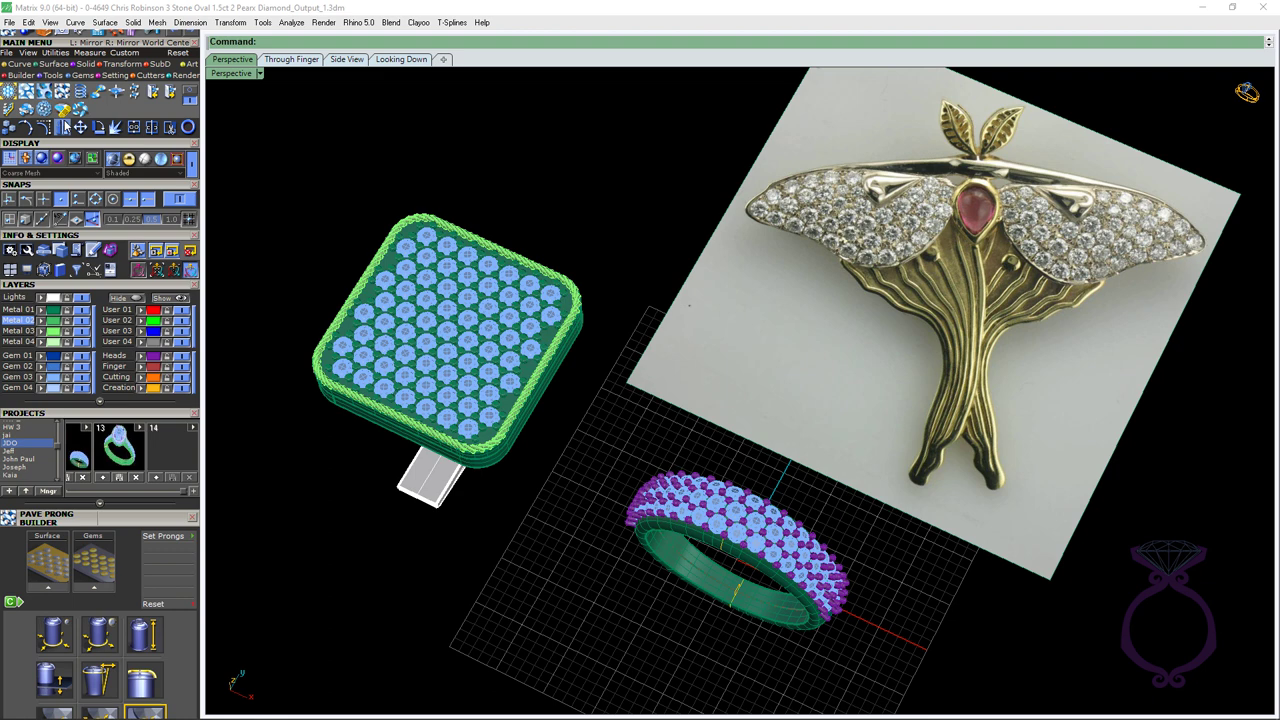
pyautogui.click(84, 75)
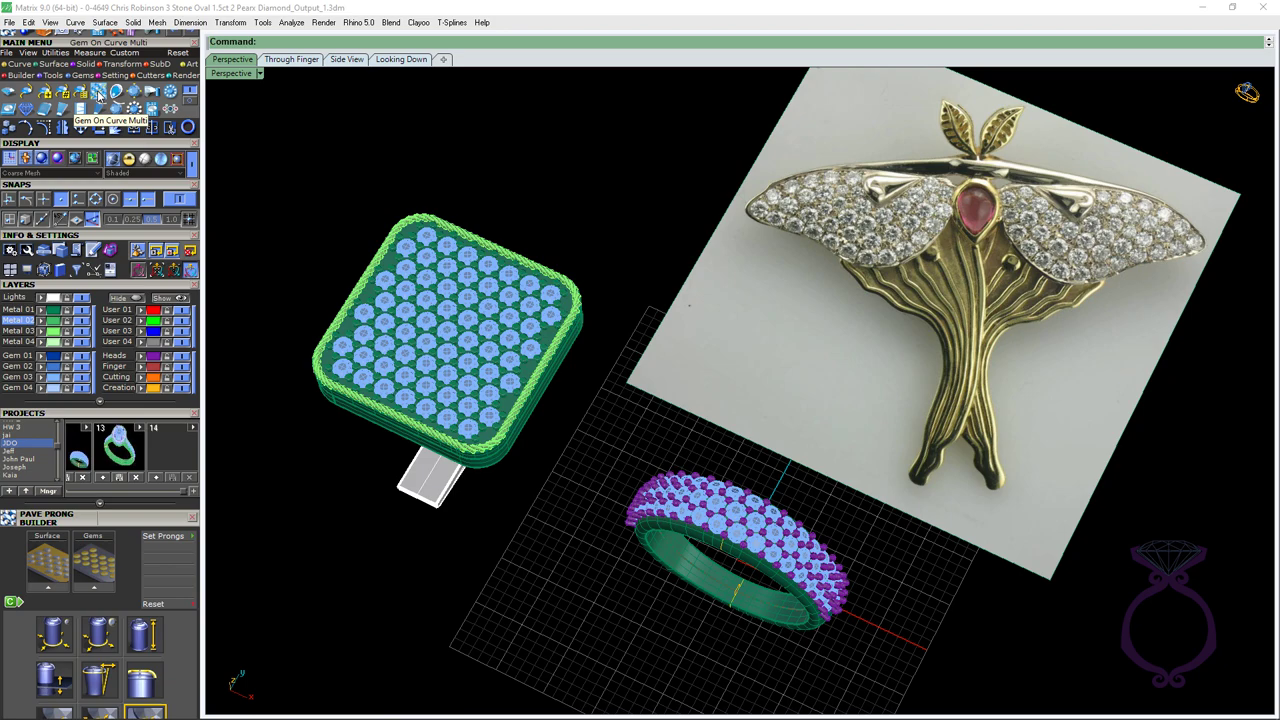
# Zoom and orbit in on the pavé band, viewing it from above and from the side.
pyautogui.scroll(5, 848, 595)
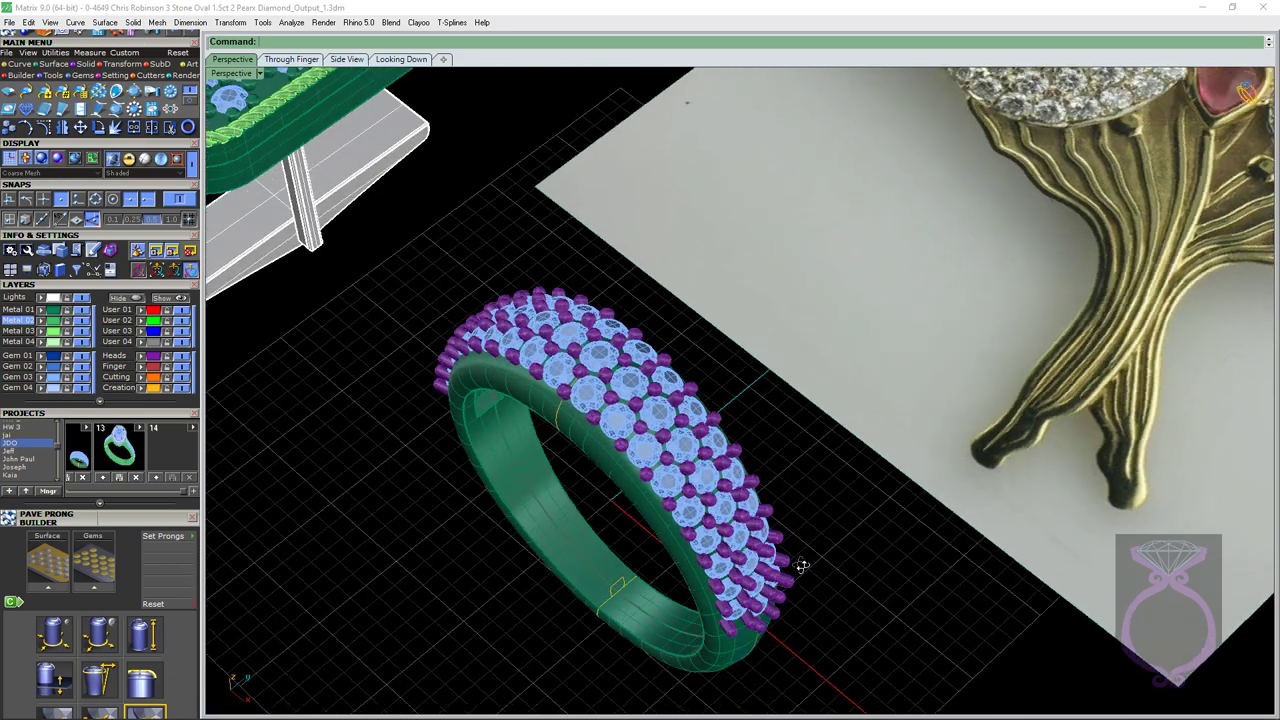
pyautogui.moveTo(802, 566); pyautogui.dragTo(709, 535, button='right')
pyautogui.scroll(3, 576, 365)
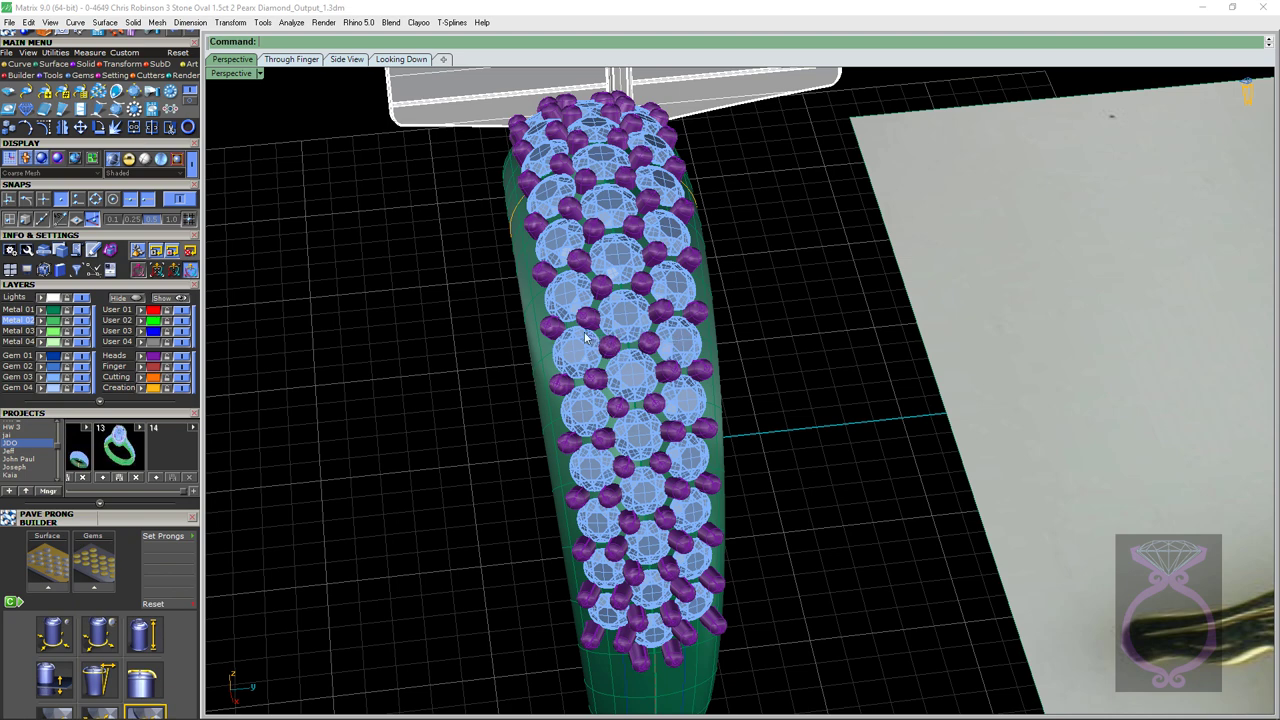
pyautogui.moveTo(634, 347); pyautogui.dragTo(636, 358, button='right')
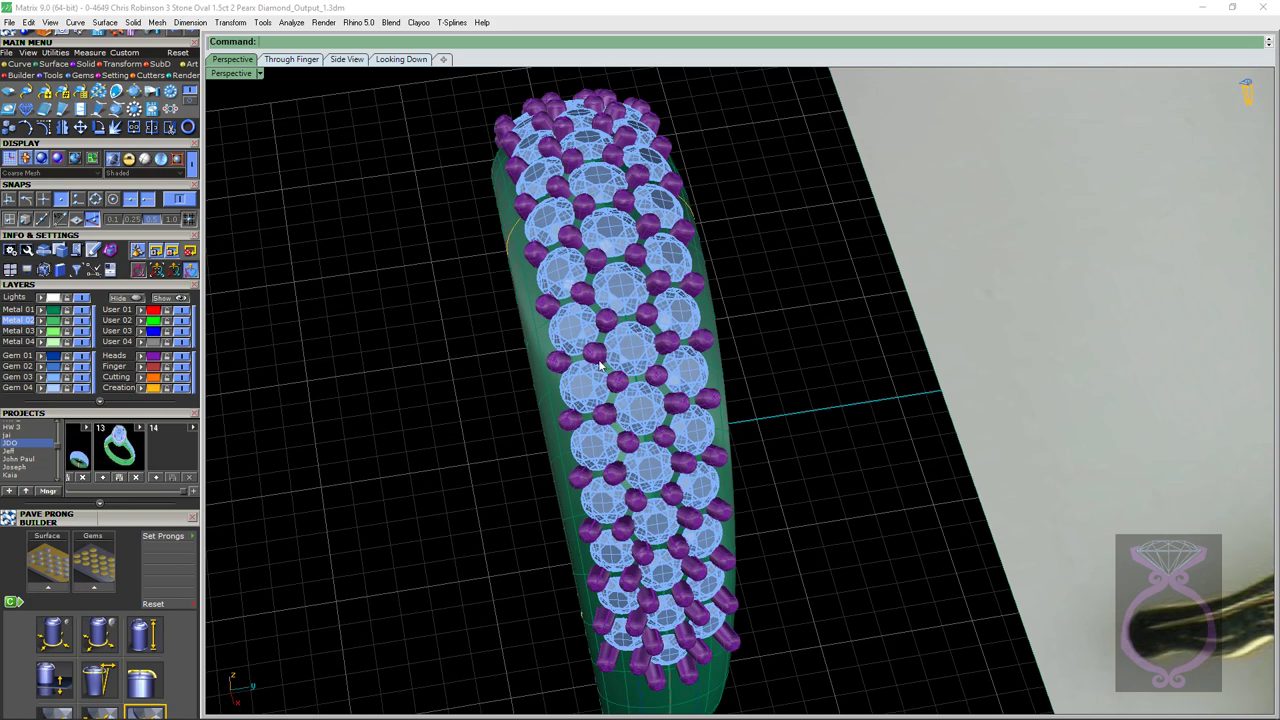
pyautogui.moveTo(621, 335); pyautogui.dragTo(665, 500, button='right')
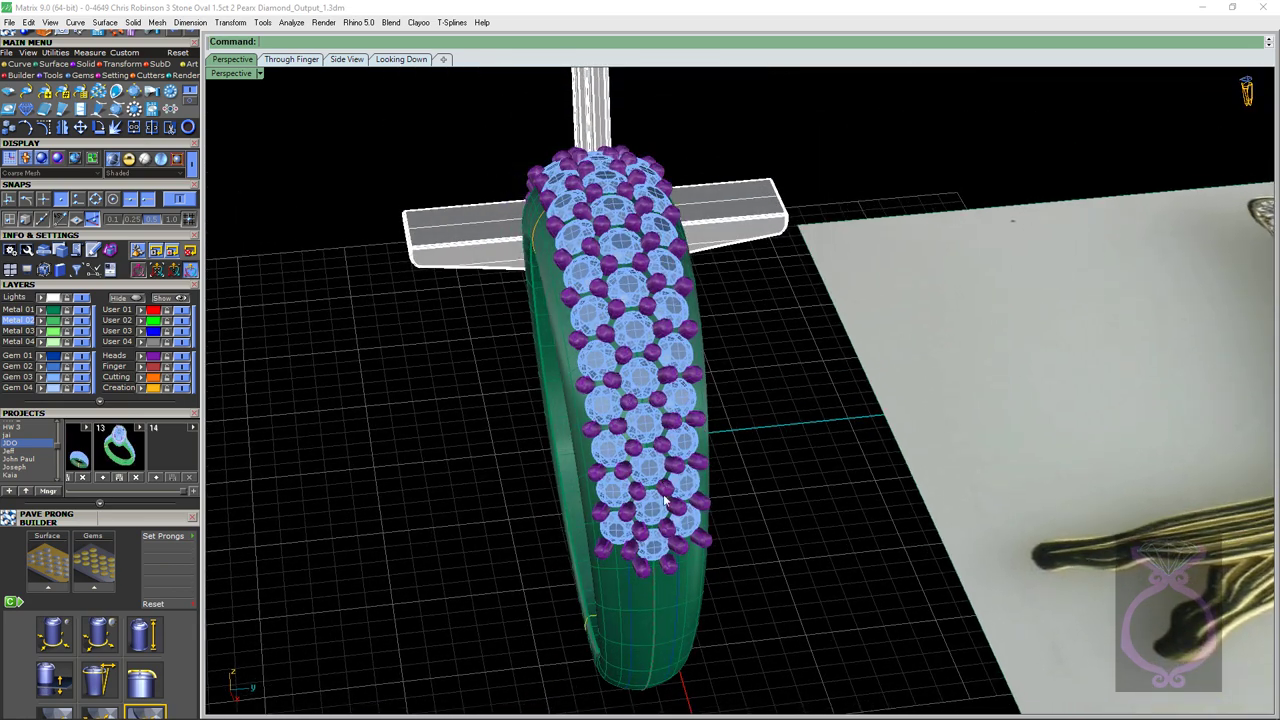
pyautogui.moveTo(610, 448); pyautogui.dragTo(300, 320, button='right')
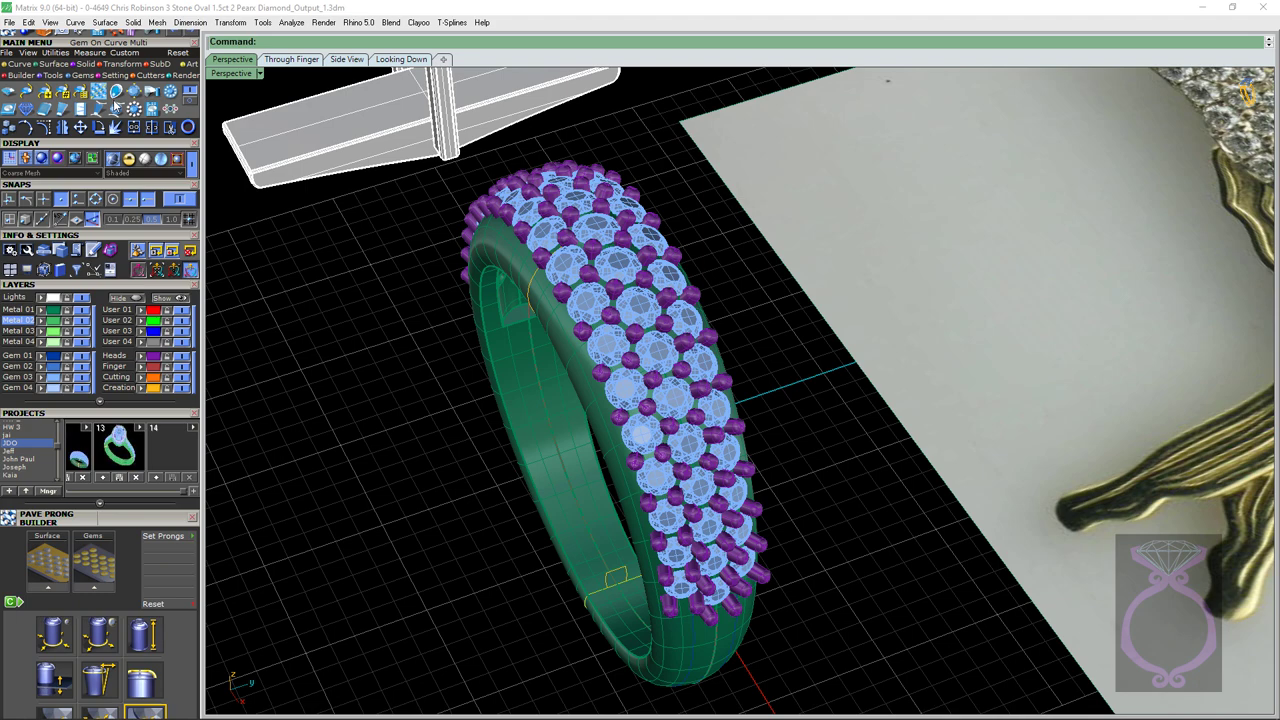
pyautogui.scroll(4, 640, 335)
pyautogui.moveTo(630, 335); pyautogui.dragTo(608, 340, button='right')
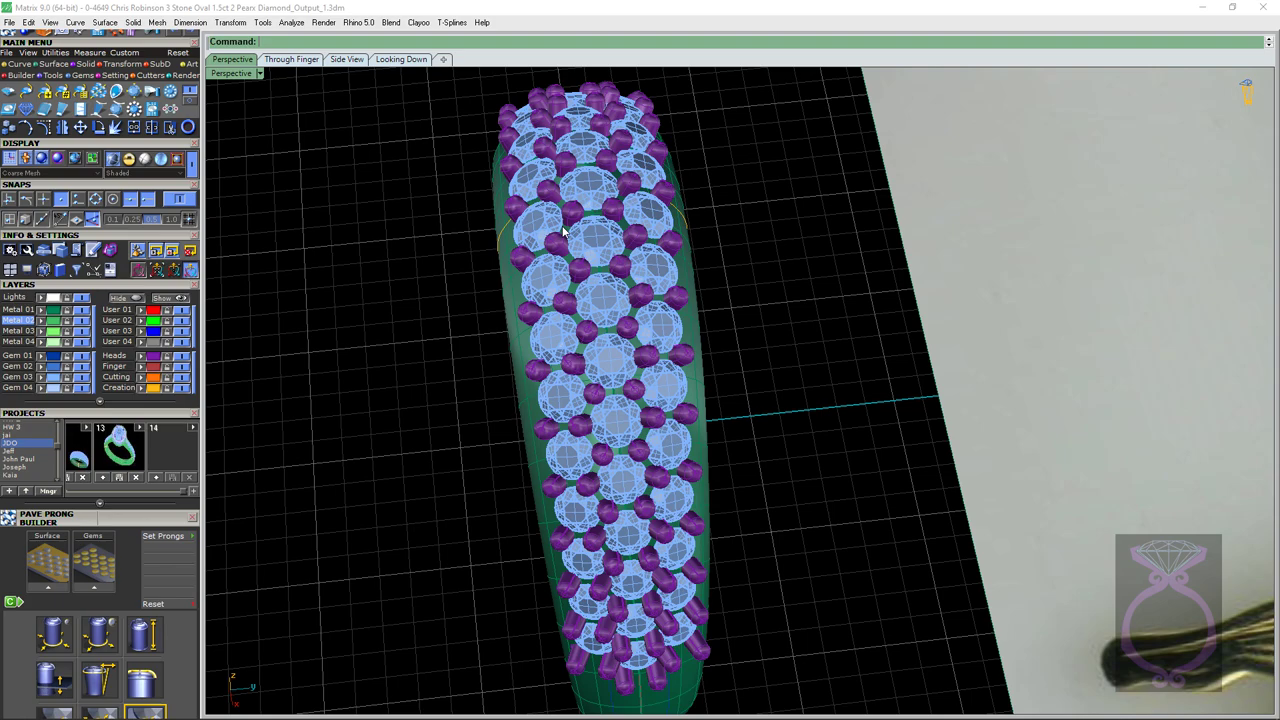
pyautogui.moveTo(566, 232); pyautogui.dragTo(637, 252, button='right')
pyautogui.scroll(4, 610, 332)
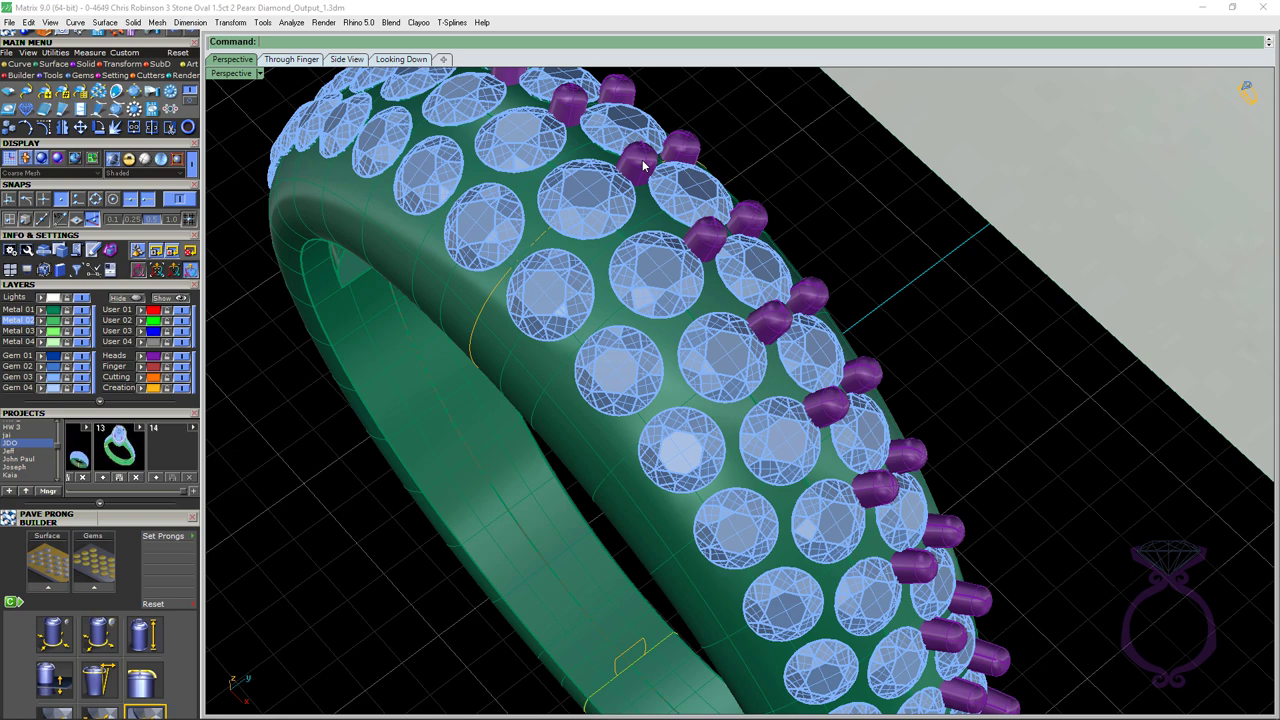
# Add prongs to a diagonal row of diamonds with the large diameter raised to about 0.70.
pyautogui.click(565, 280)
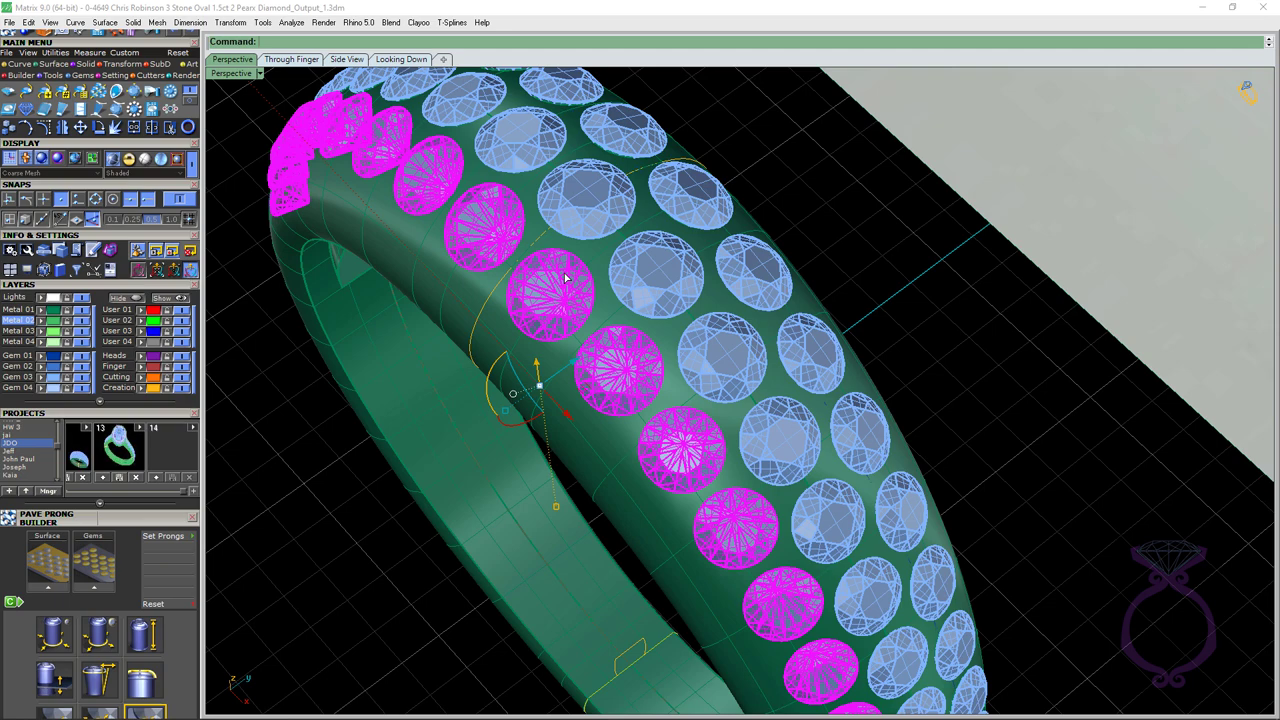
pyautogui.press('F6')
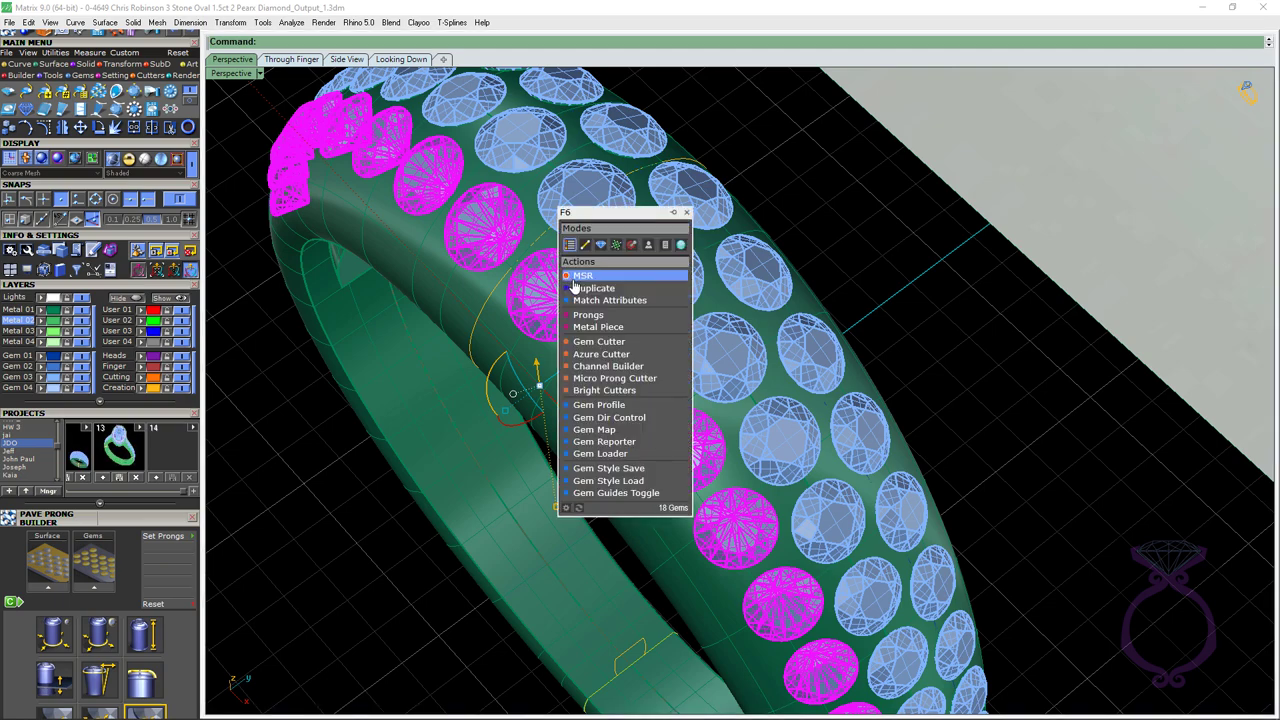
pyautogui.click(589, 315)
pyautogui.moveTo(589, 315); pyautogui.dragTo(555, 232, button='right')
pyautogui.scroll(5, 555, 233)
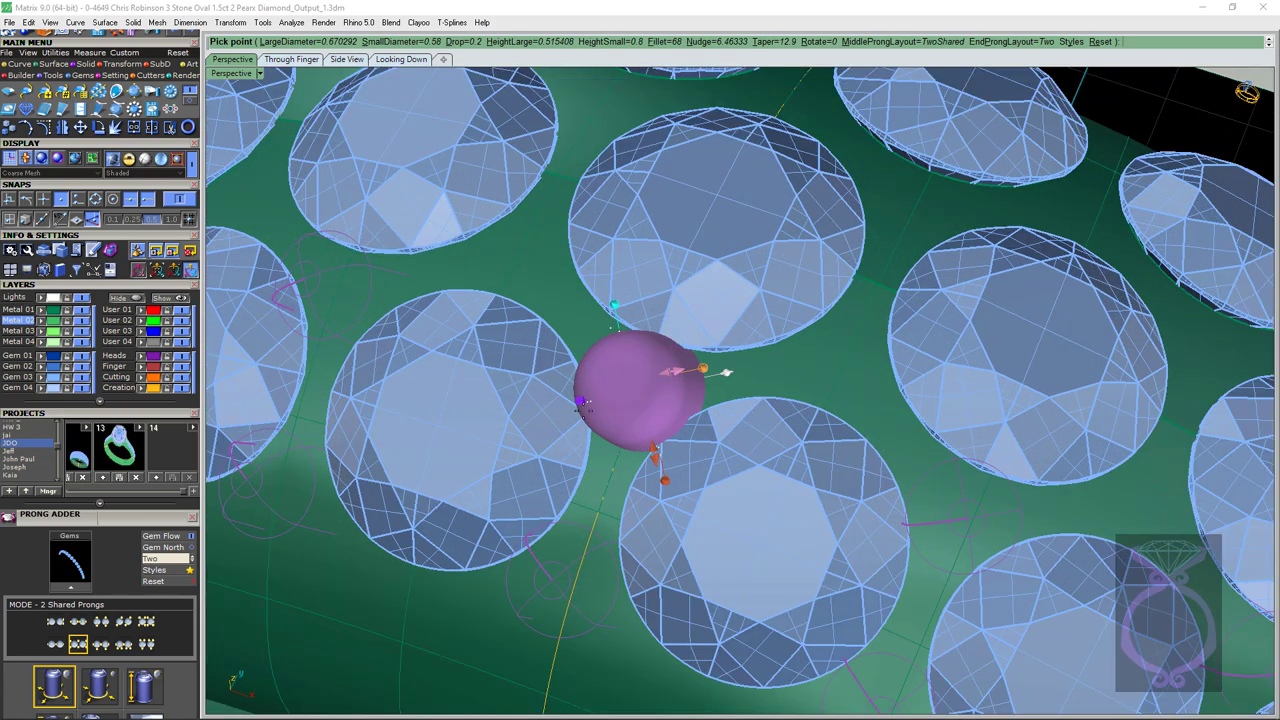
pyautogui.moveTo(675, 370); pyautogui.dragTo(706, 360)
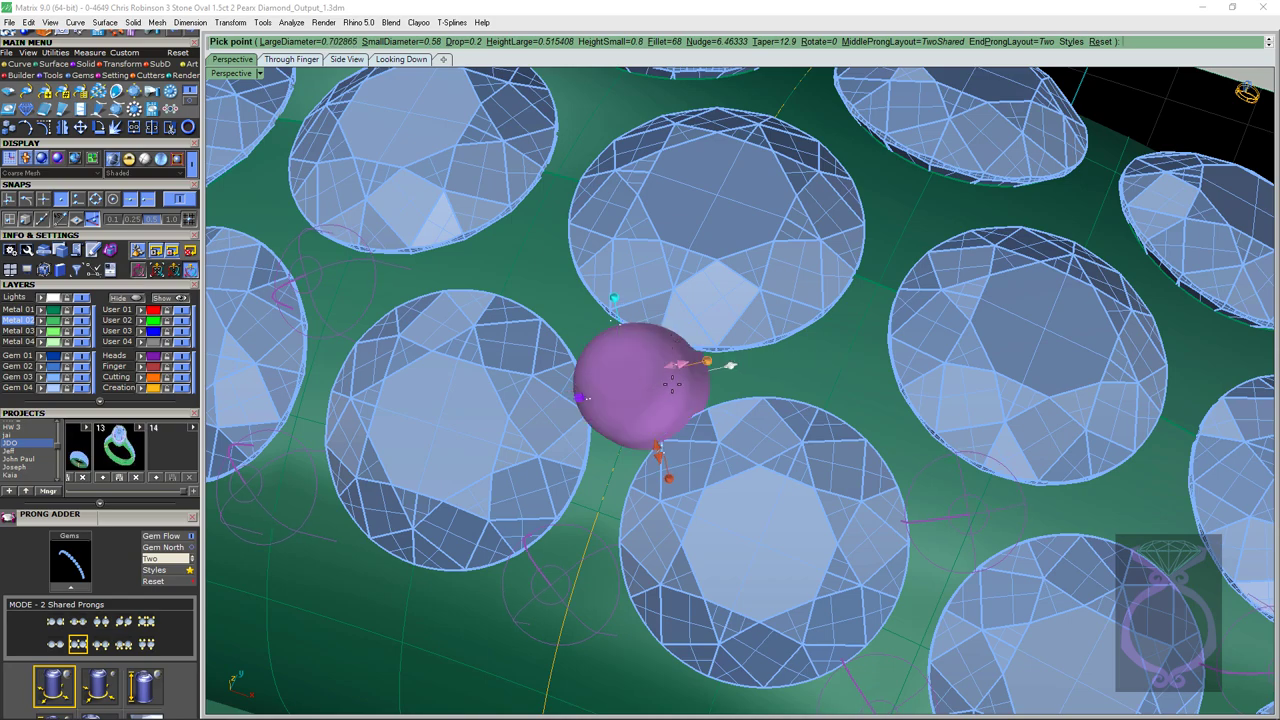
pyautogui.scroll(-5, 672, 384)
pyautogui.moveTo(680, 376)
pyautogui.mouseDown(button='right')
pyautogui.moveTo(699, 357)
pyautogui.moveTo(691, 374)
pyautogui.mouseUp(button='right')
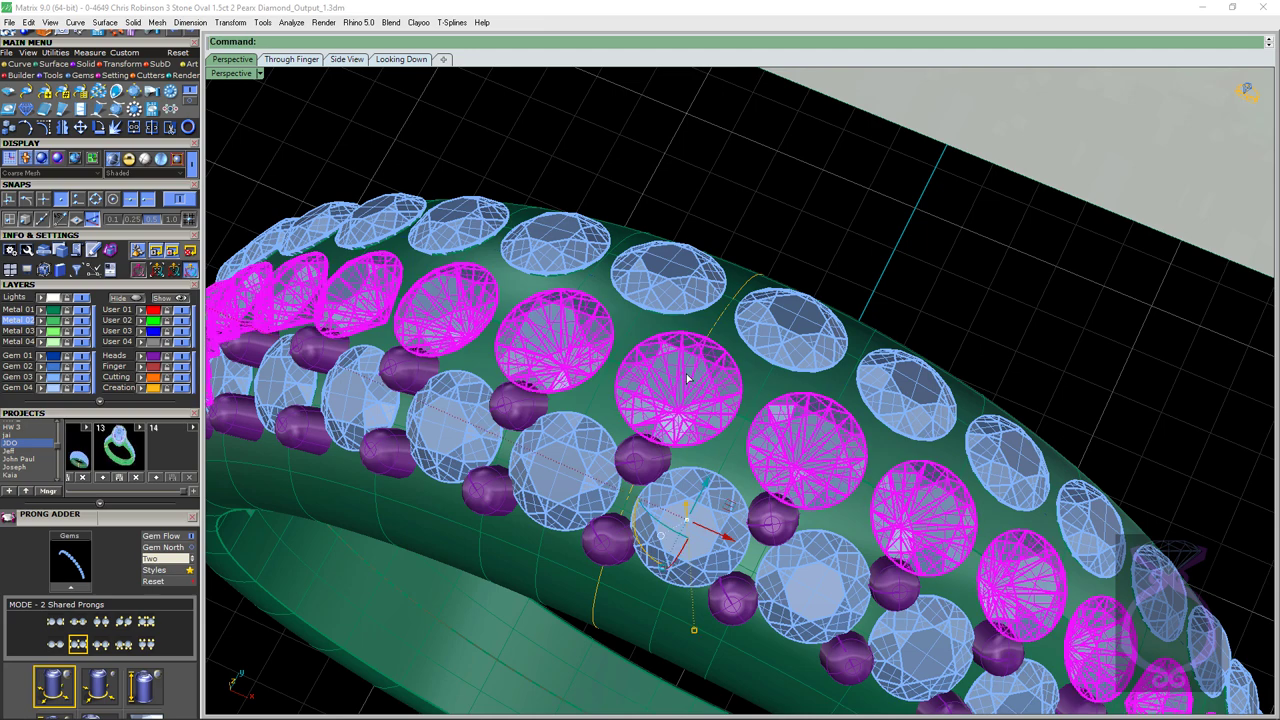
# Build shared prongs across all the gem rows of the band.
pyautogui.press('F6')
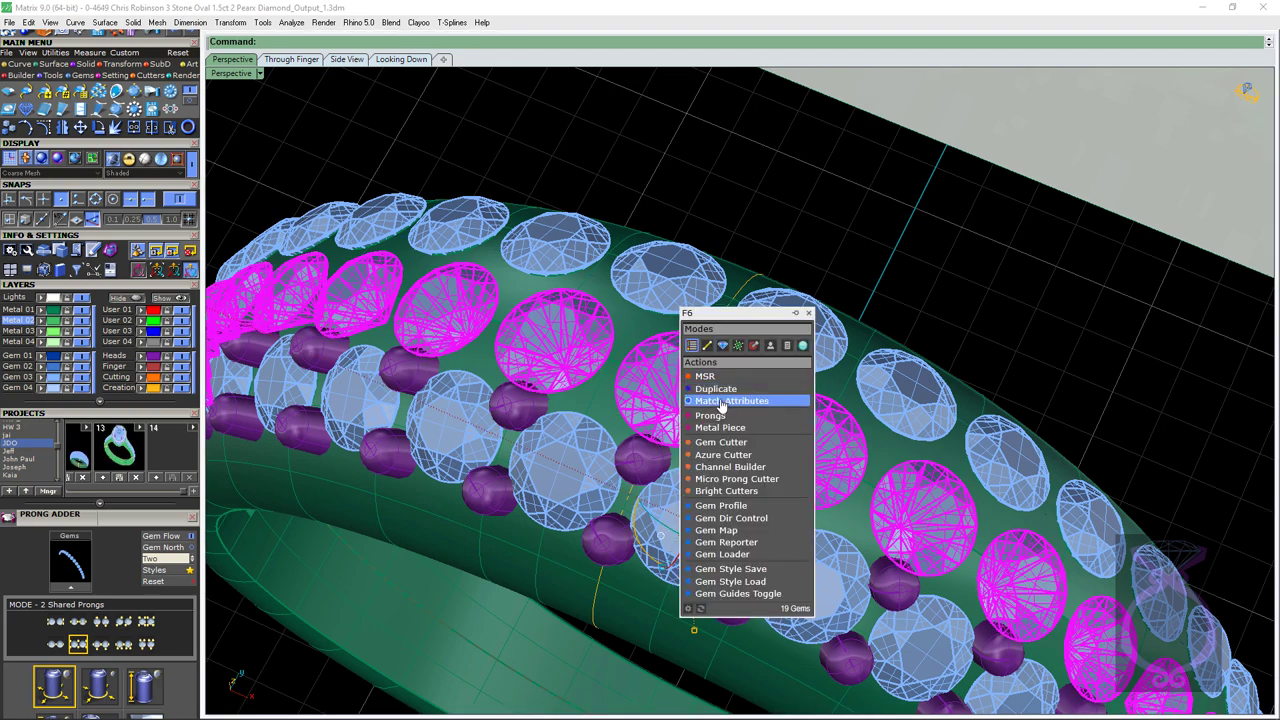
pyautogui.click(721, 415)
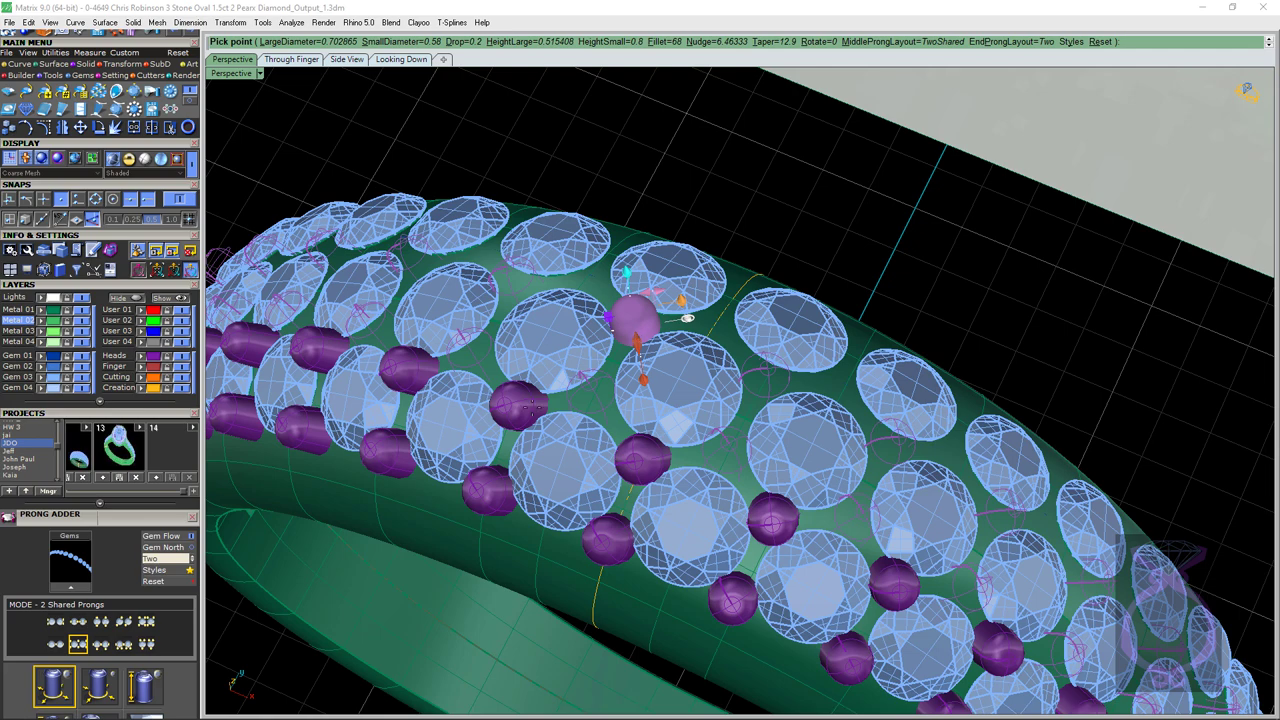
pyautogui.click(687, 318)
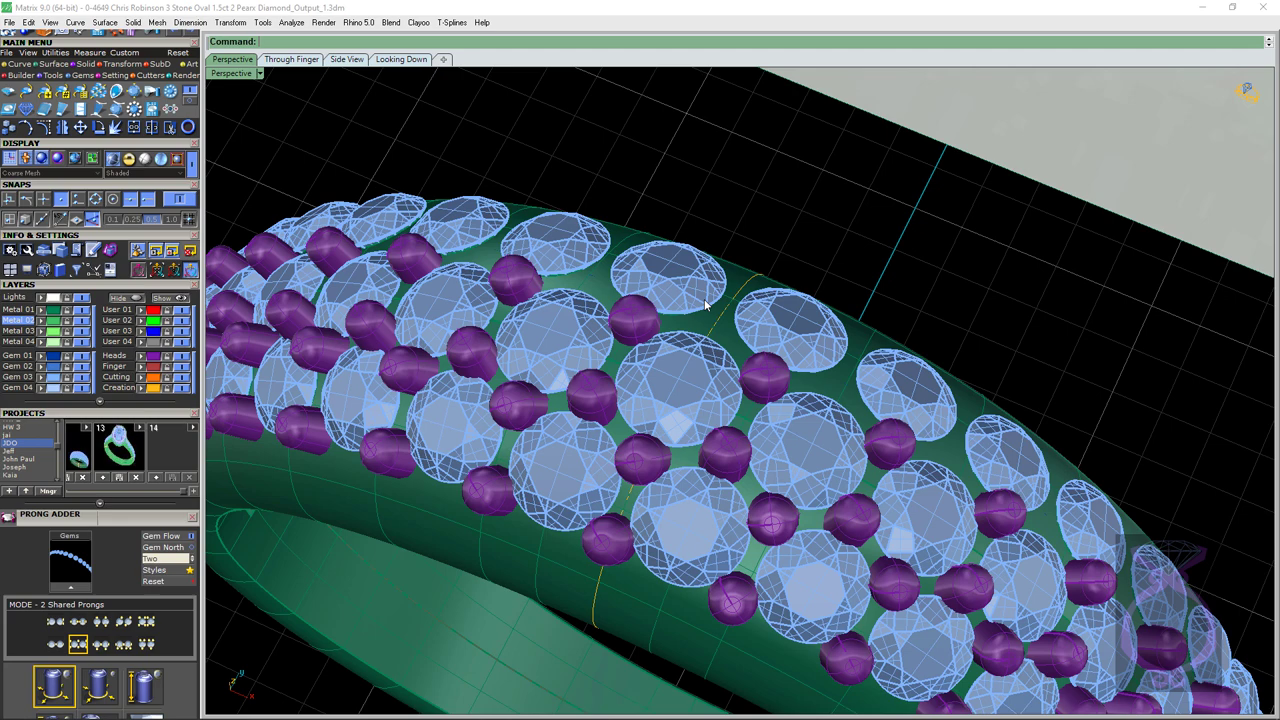
pyautogui.click(632, 452)
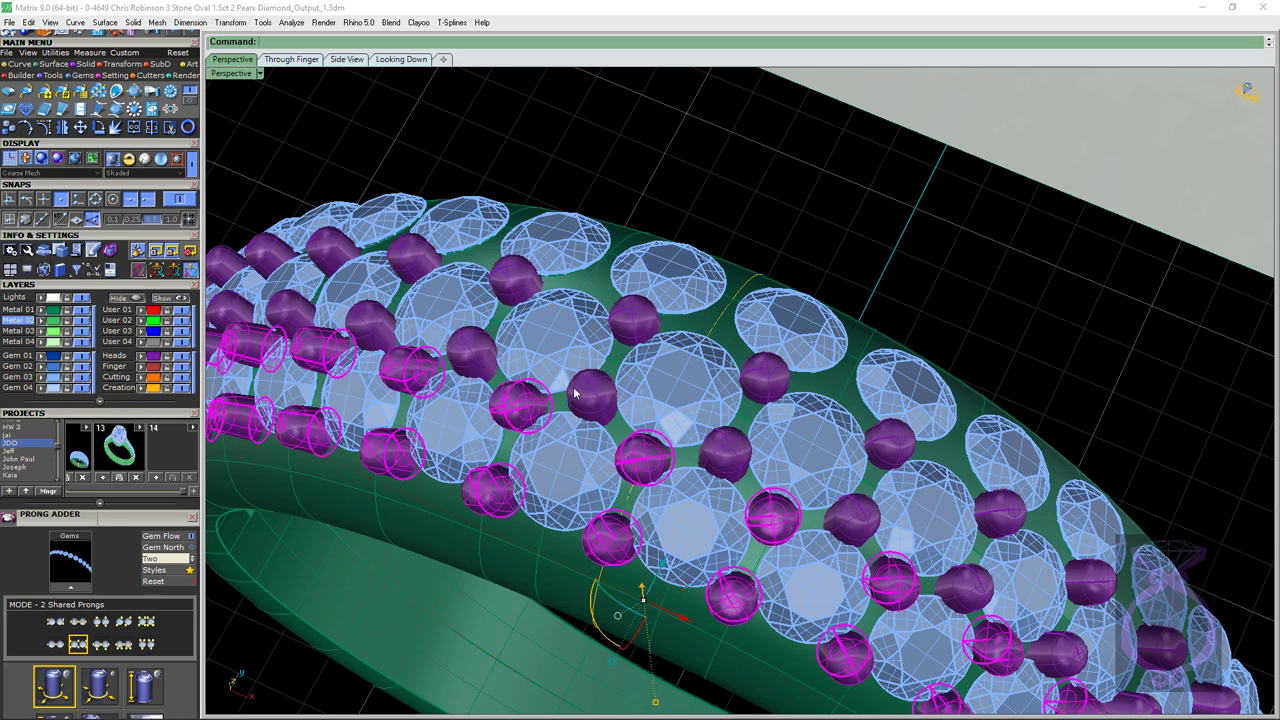
# Add shared prongs along the top edge row of diamonds and check the band's side.
pyautogui.click(704, 270)
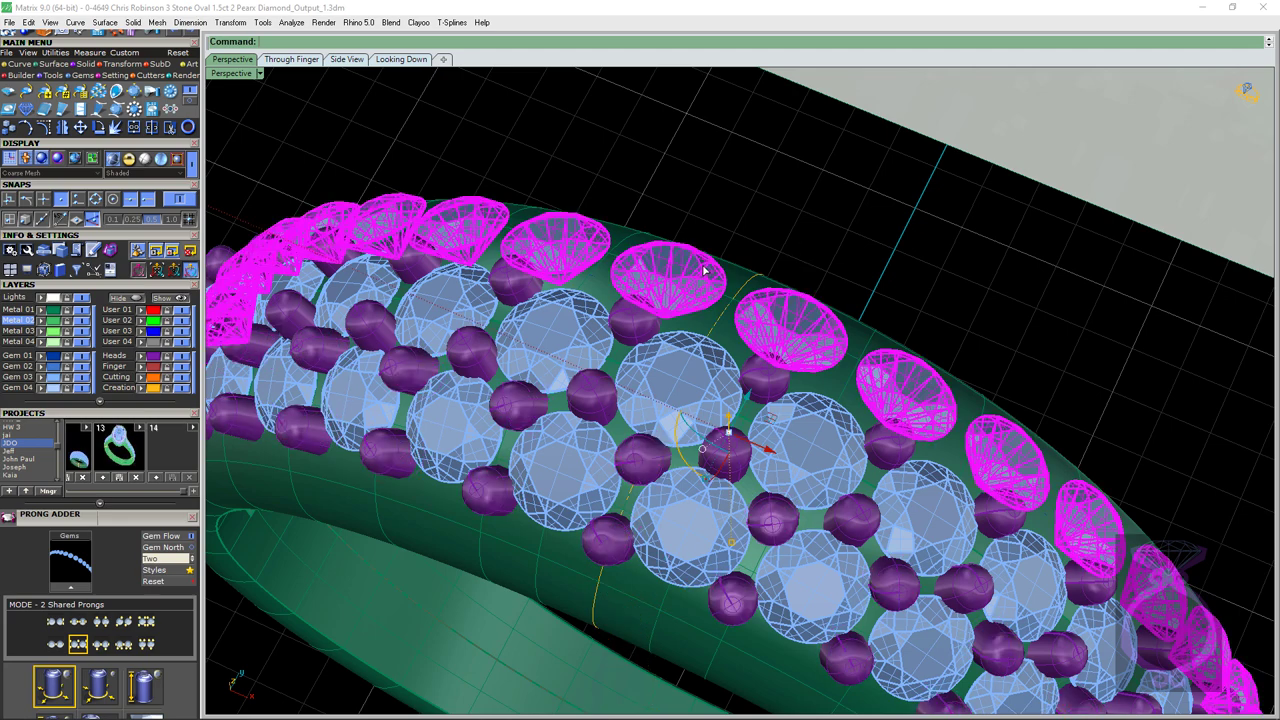
pyautogui.middleClick(704, 270)
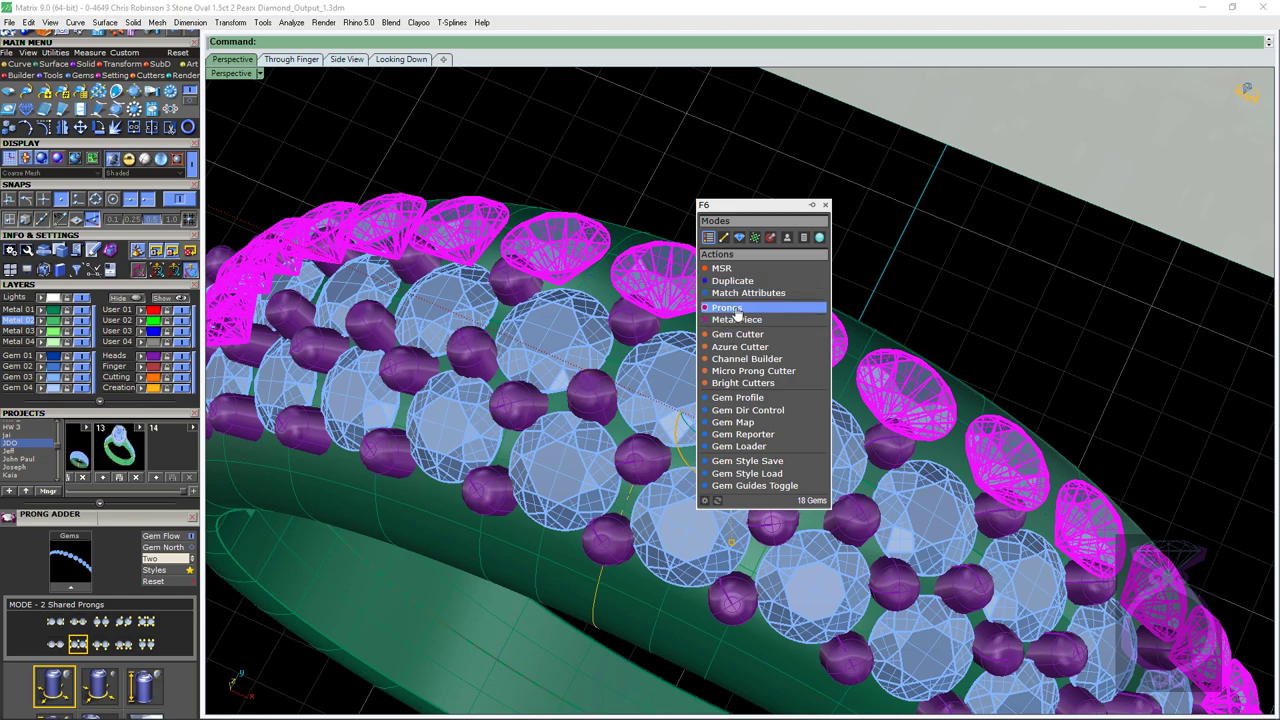
pyautogui.click(735, 304)
pyautogui.click(738, 315)
pyautogui.scroll(-5, 772, 333)
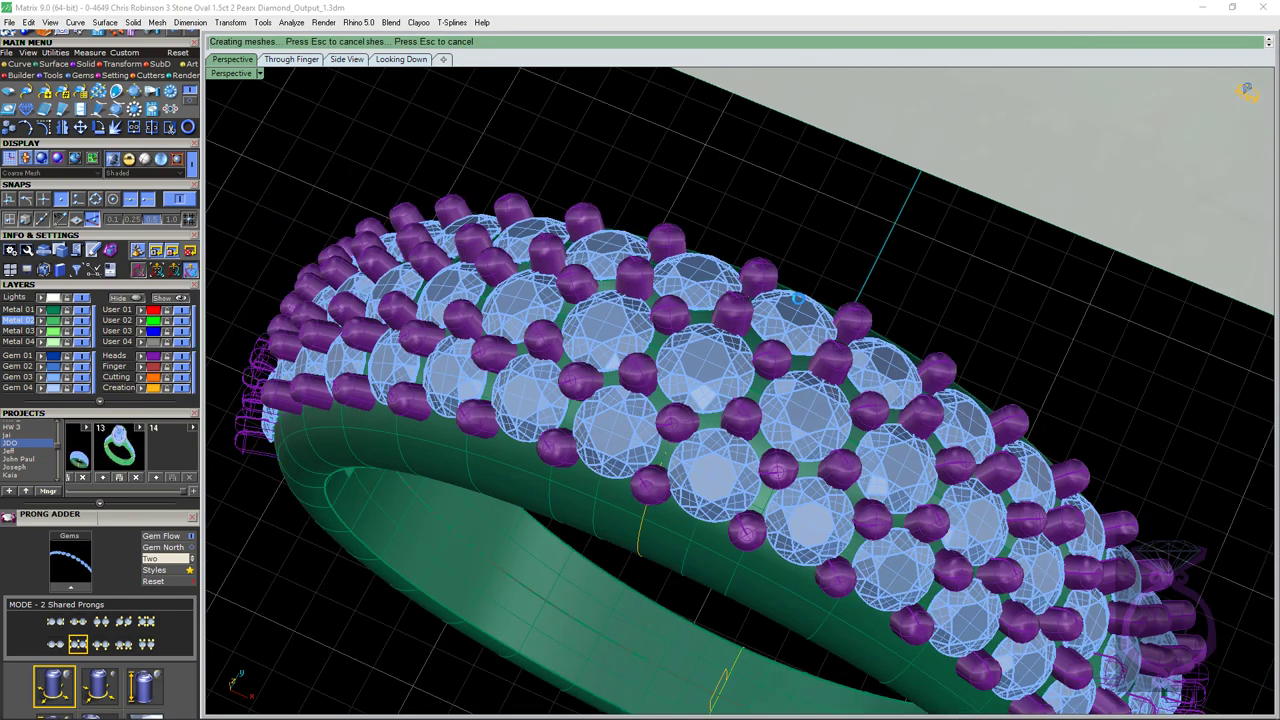
pyautogui.moveTo(772, 333); pyautogui.dragTo(727, 283, button='right')
pyautogui.scroll(10, 690, 218)
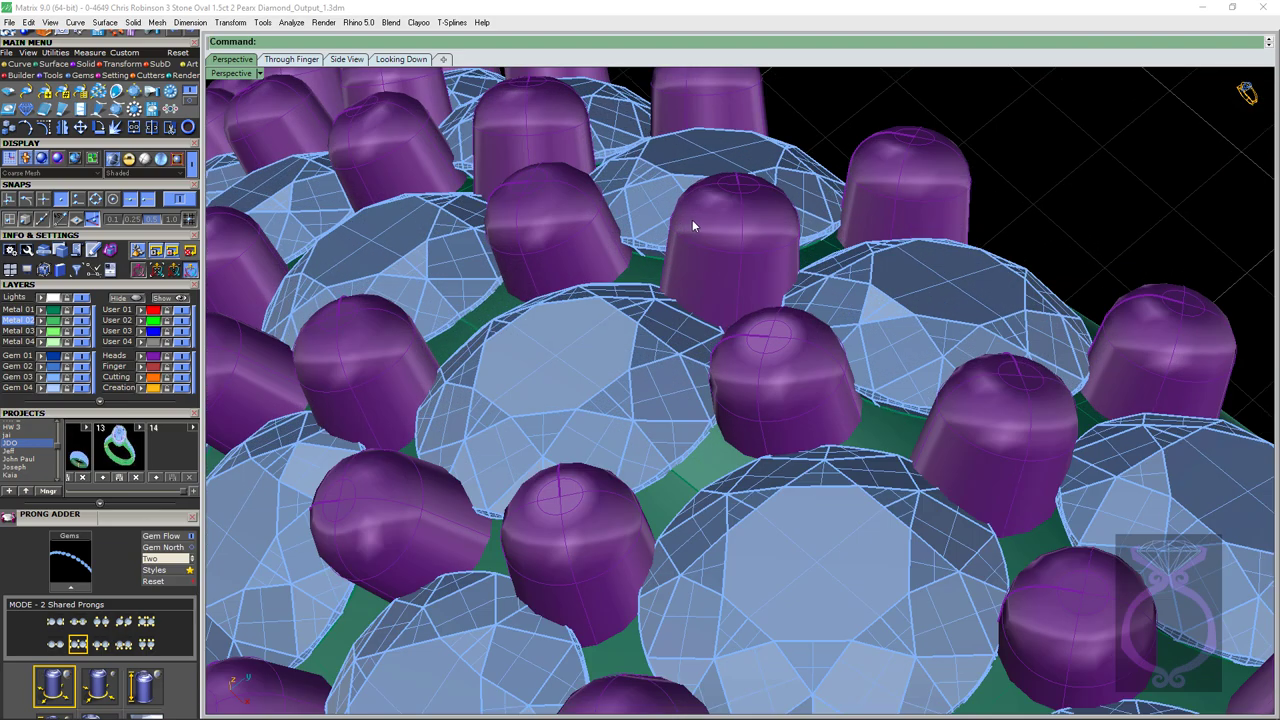
pyautogui.scroll(-5, 725, 240)
pyautogui.scroll(4, 677, 382)
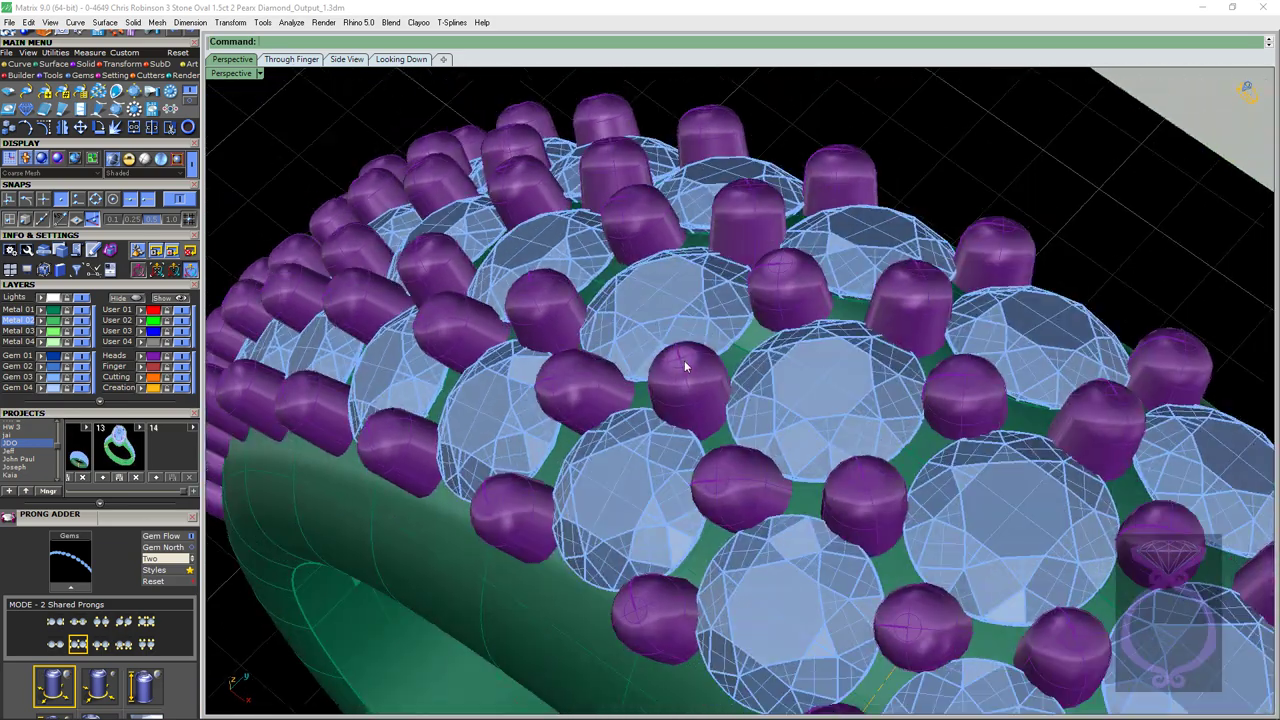
pyautogui.click(573, 392)
pyautogui.rightClick(573, 392)
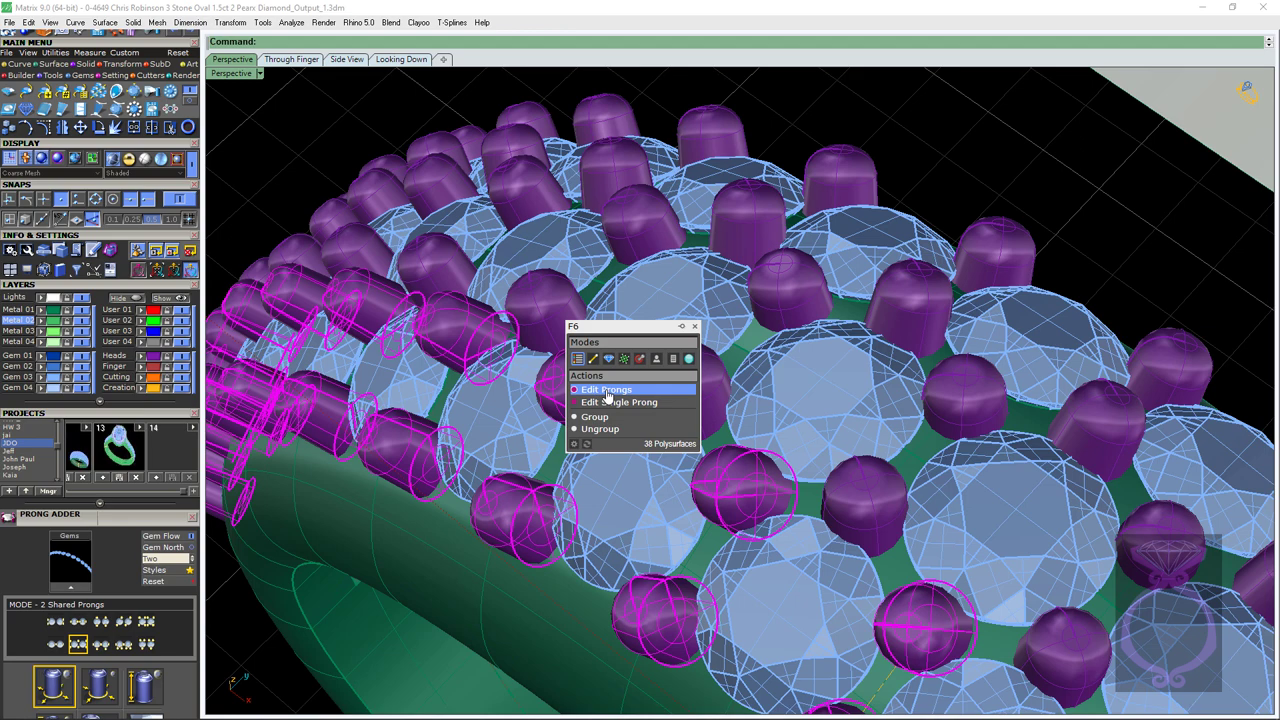
pyautogui.click(607, 396)
pyautogui.moveTo(877, 550); pyautogui.dragTo(912, 446, button='right')
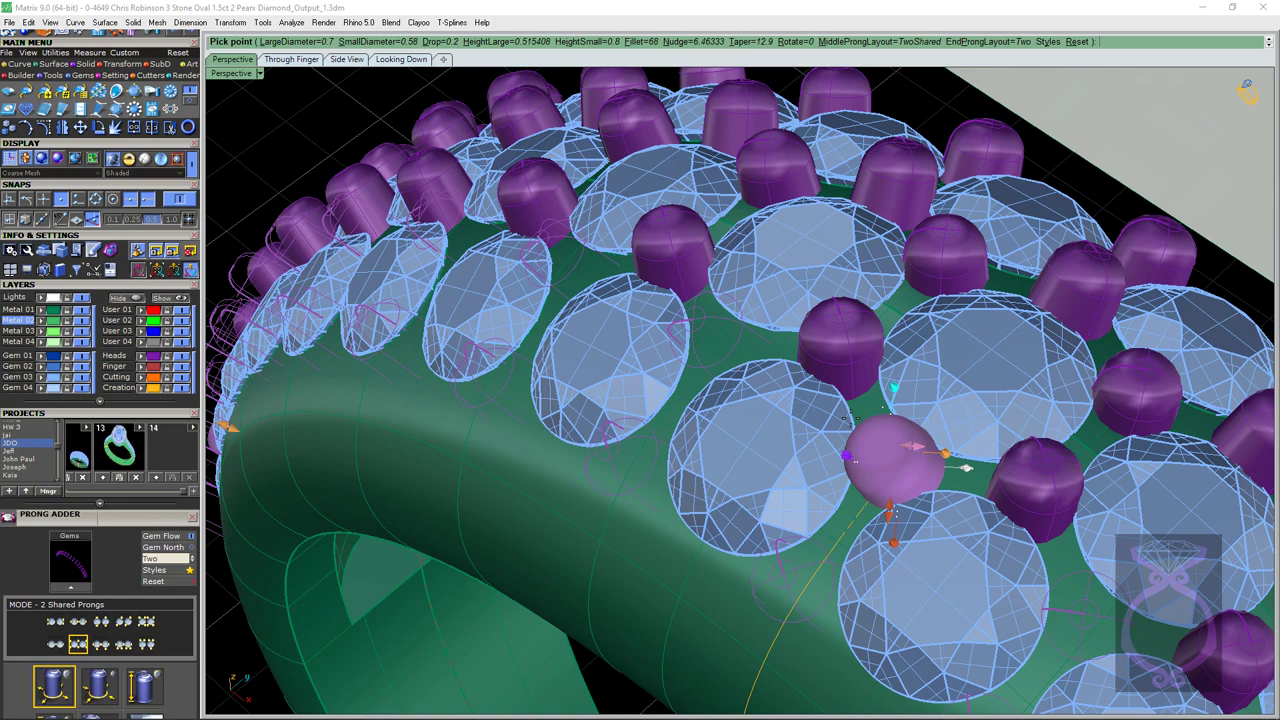
pyautogui.scroll(-5, 855, 422)
pyautogui.moveTo(855, 422); pyautogui.dragTo(820, 430, button='right')
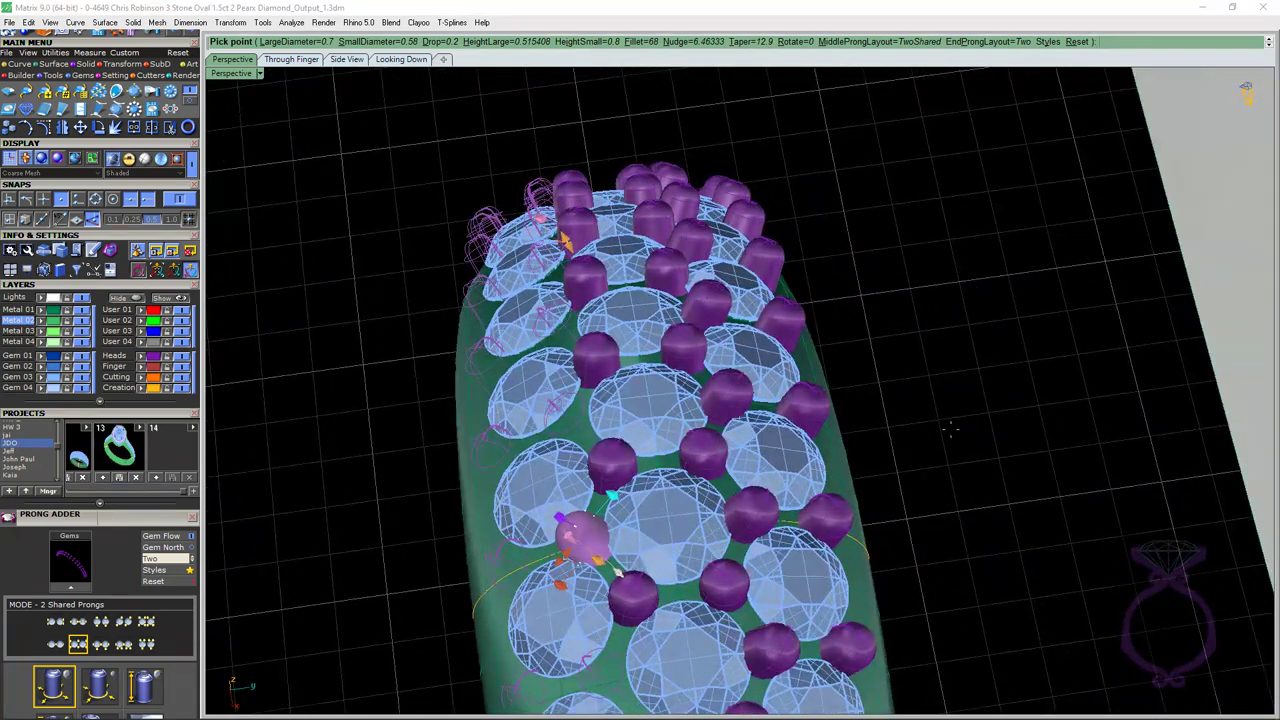
pyautogui.press('Return')
pyautogui.scroll(5, 792, 378)
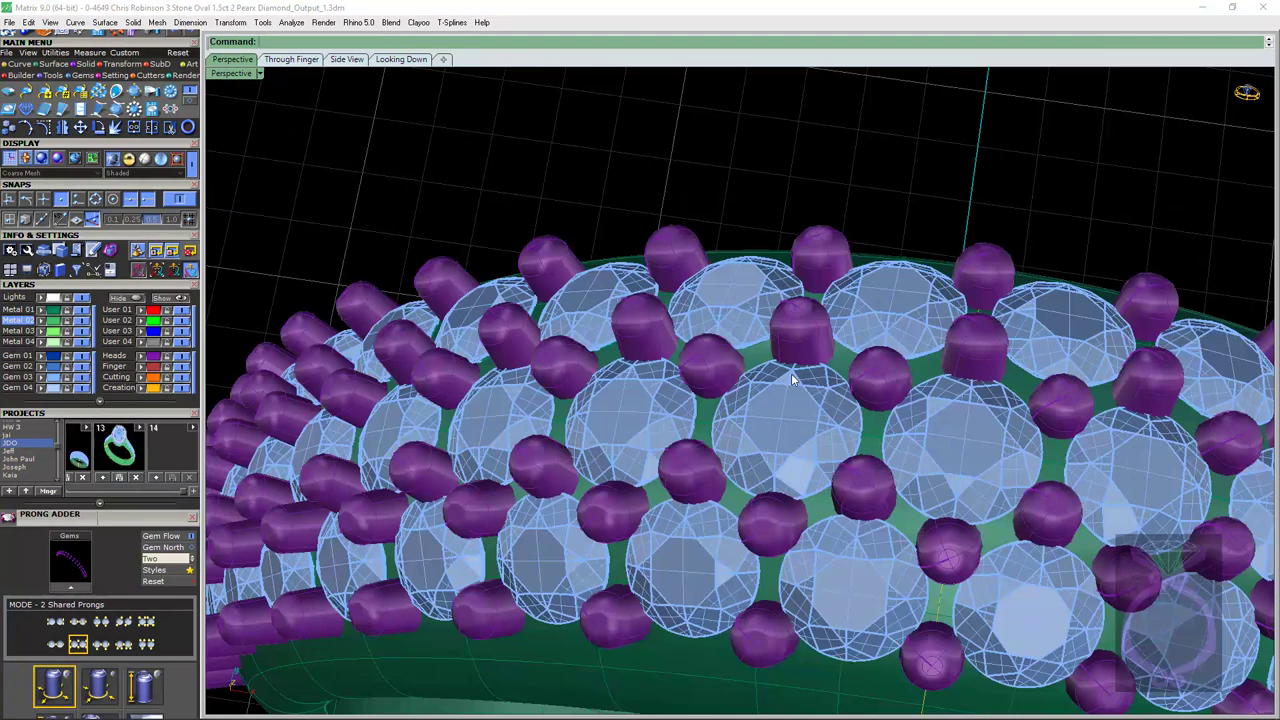
pyautogui.scroll(-1, 780, 374)
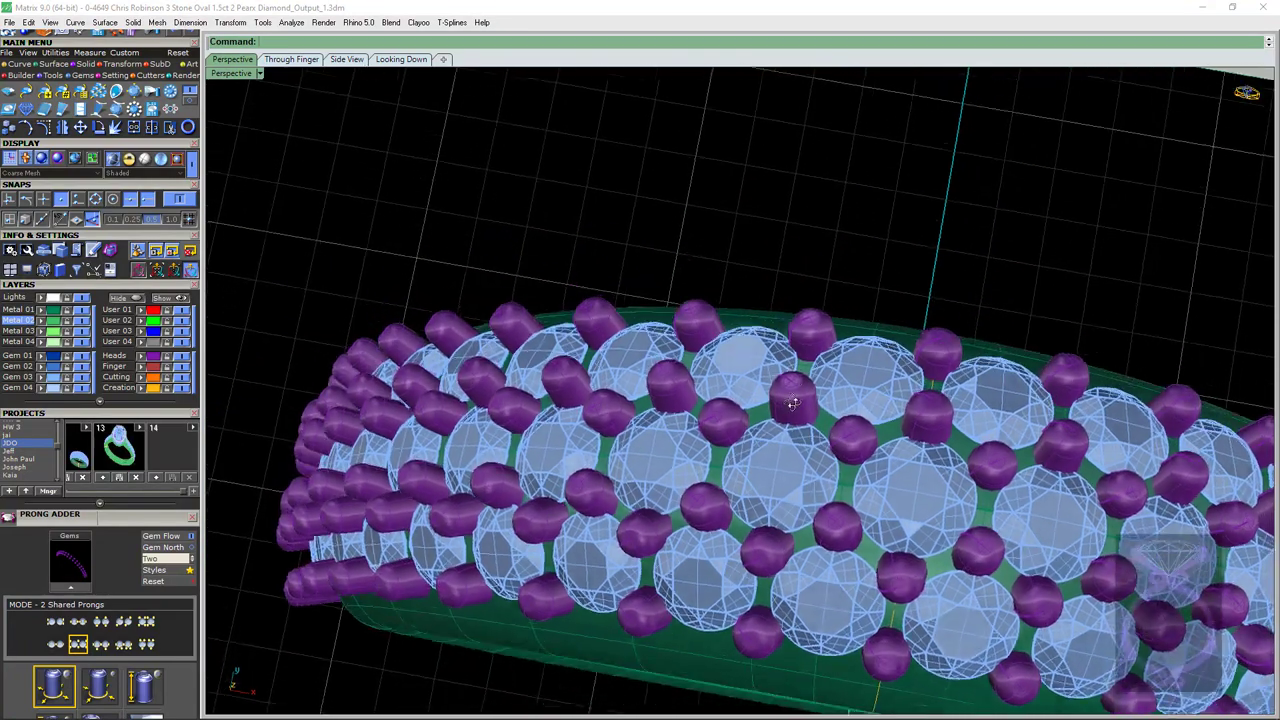
pyautogui.moveTo(792, 403); pyautogui.dragTo(772, 398, button='right')
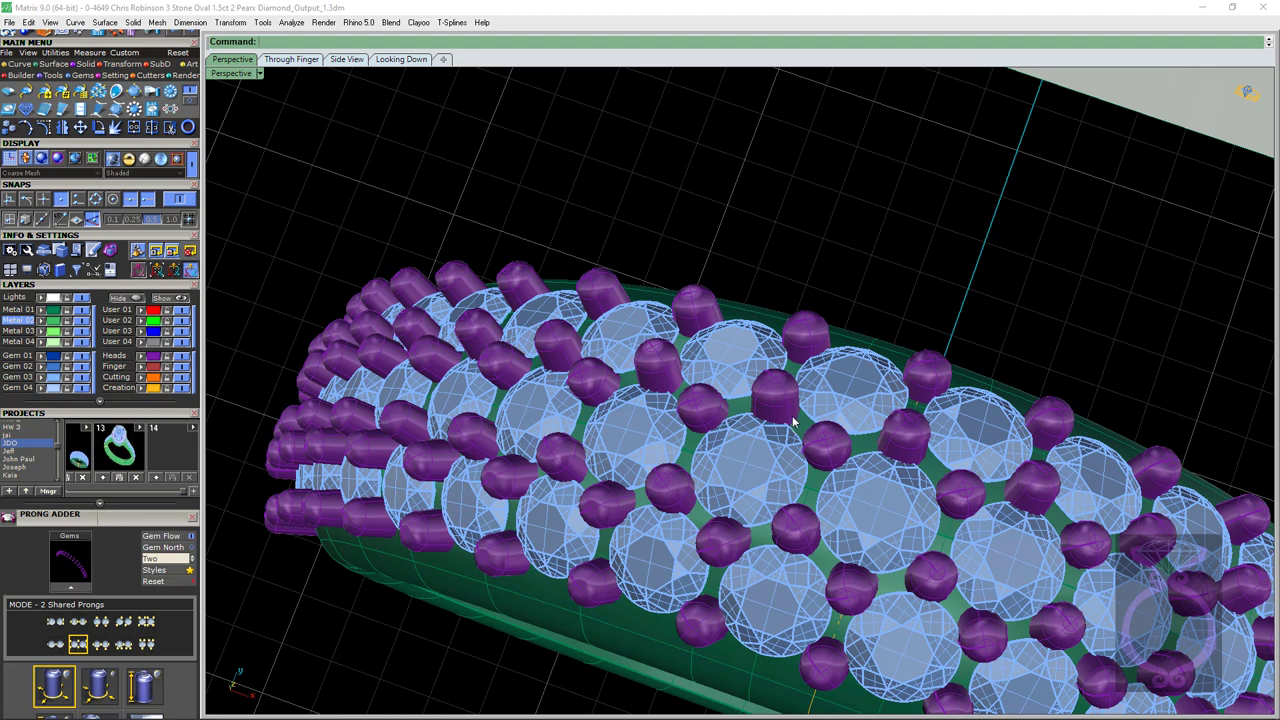
pyautogui.moveTo(793, 424); pyautogui.dragTo(641, 260, button='right')
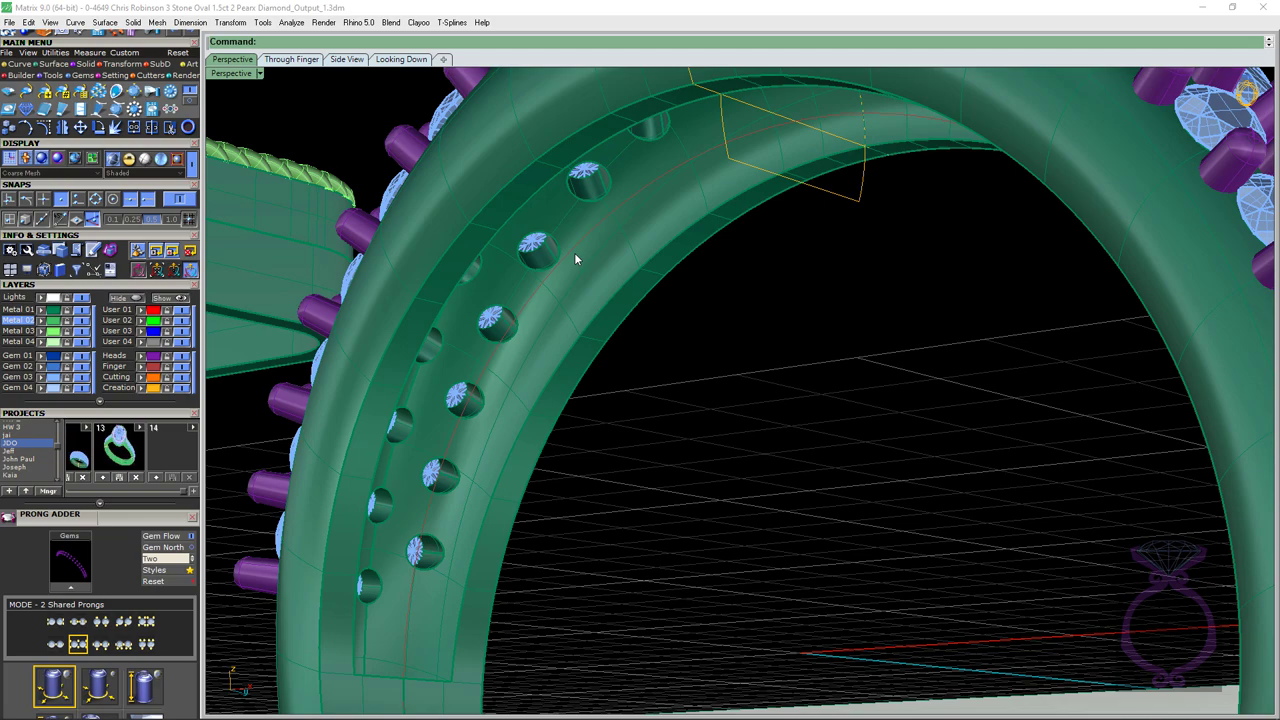
# Hide the Metal 01 layer so the original band disappears.
pyautogui.scroll(-10, 575, 259)
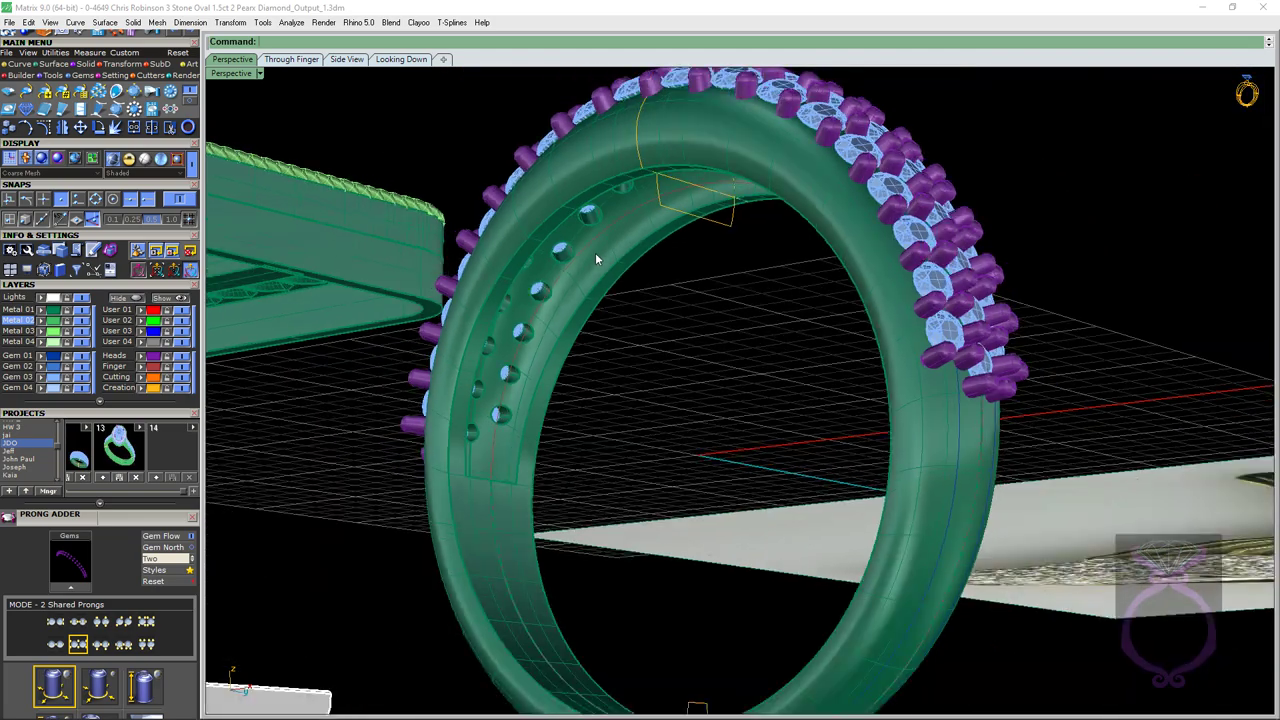
pyautogui.moveTo(595, 257); pyautogui.dragTo(683, 659, button='right')
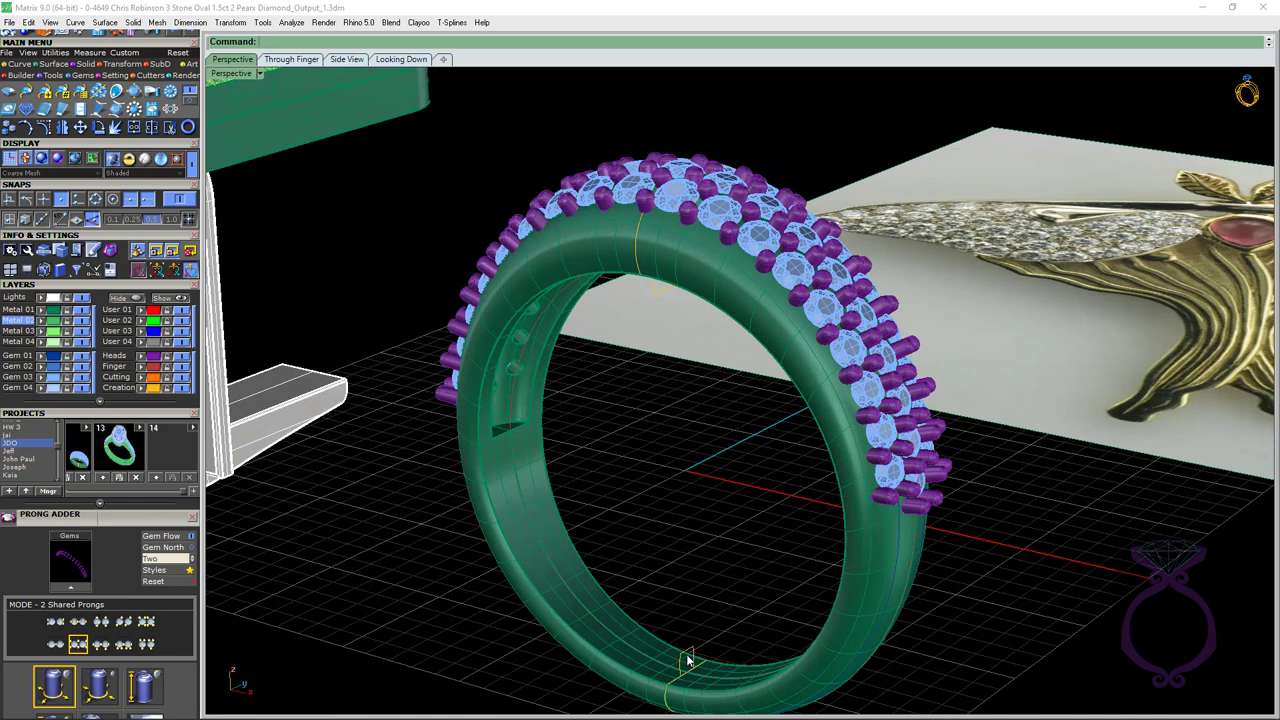
pyautogui.moveTo(686, 526); pyautogui.dragTo(770, 376, button='right')
pyautogui.click(770, 376)
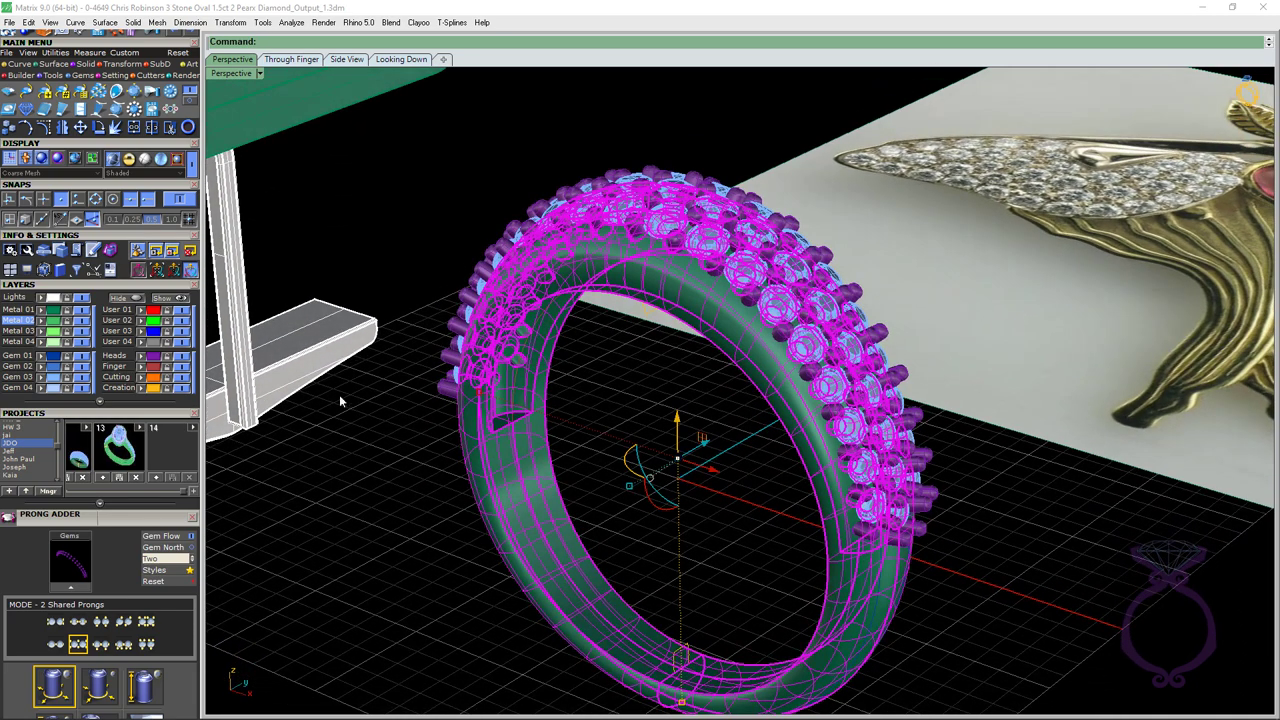
pyautogui.press('Escape')
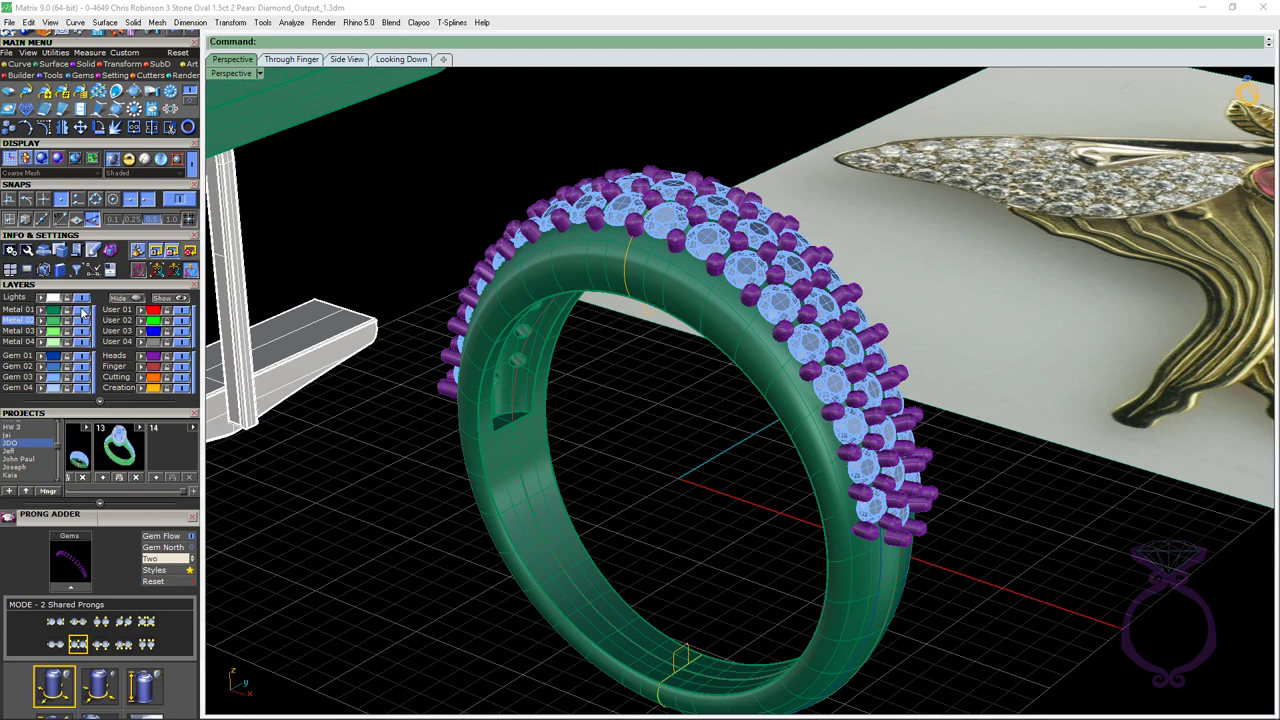
pyautogui.click(77, 312)
# Sweep a new band along the two rail curves using the band's profile curve.
pyautogui.click(844, 600)
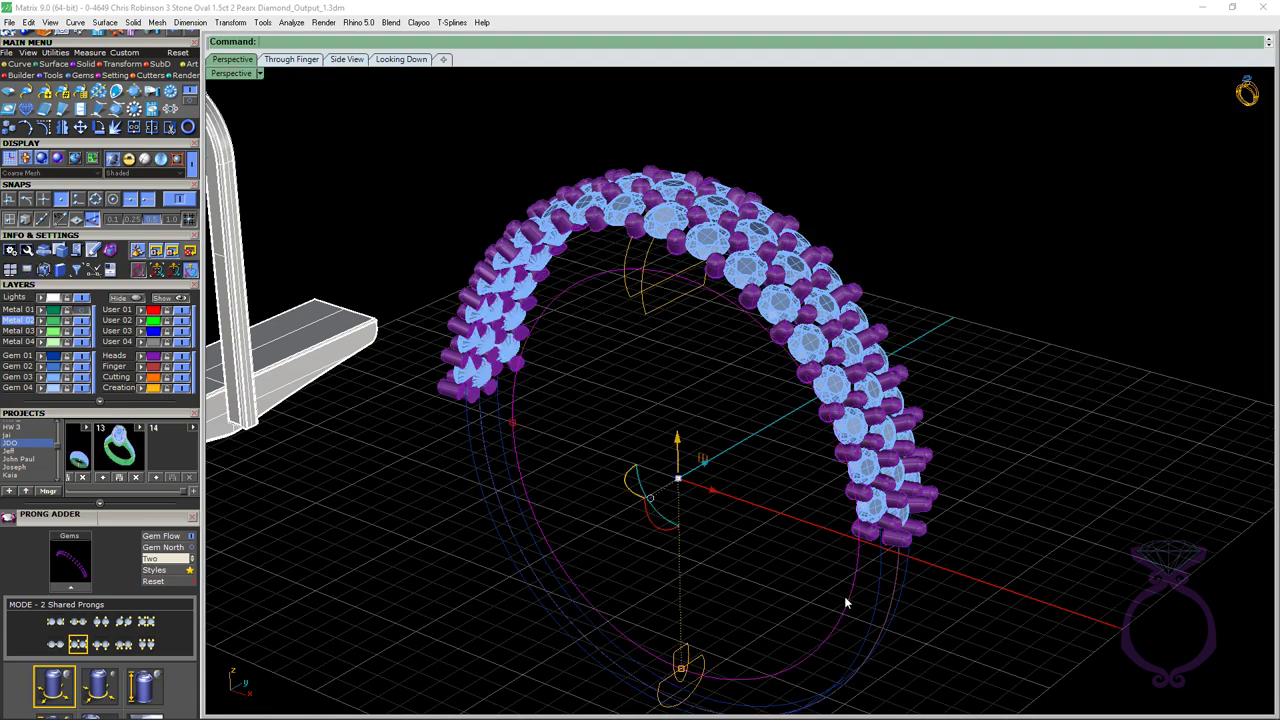
pyautogui.click(897, 572)
pyautogui.click(945, 608)
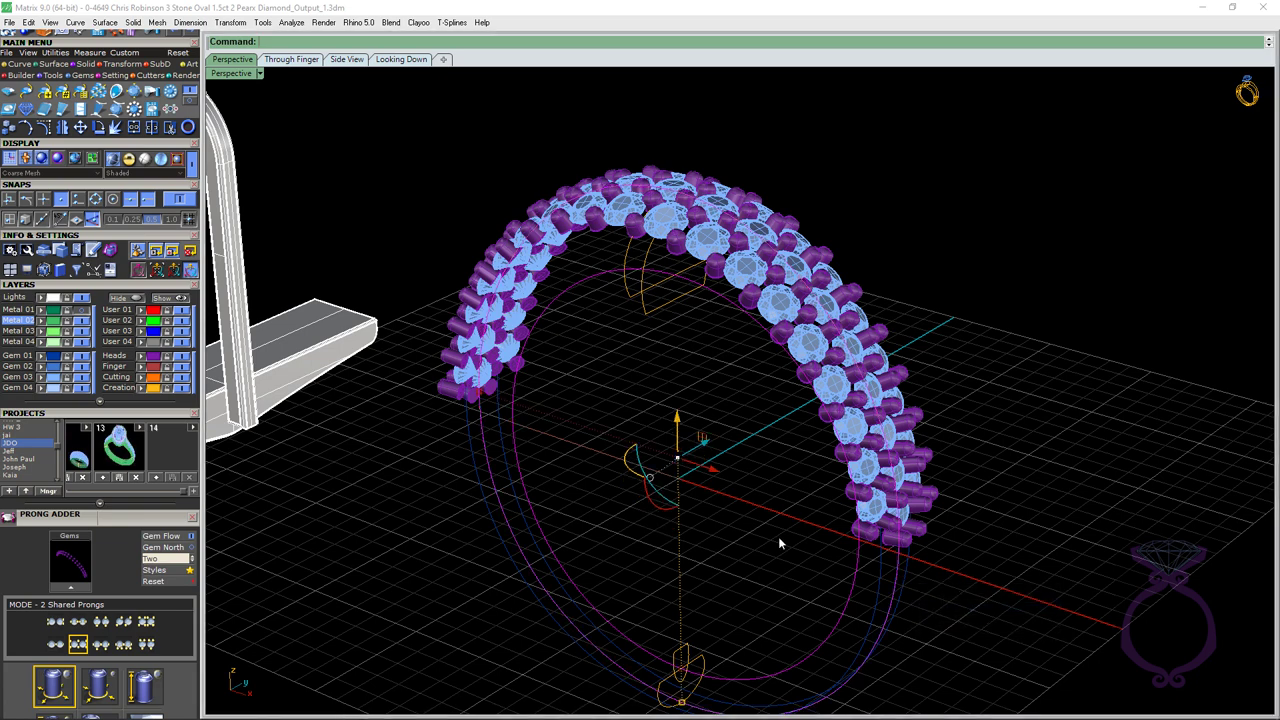
pyautogui.press('F6')
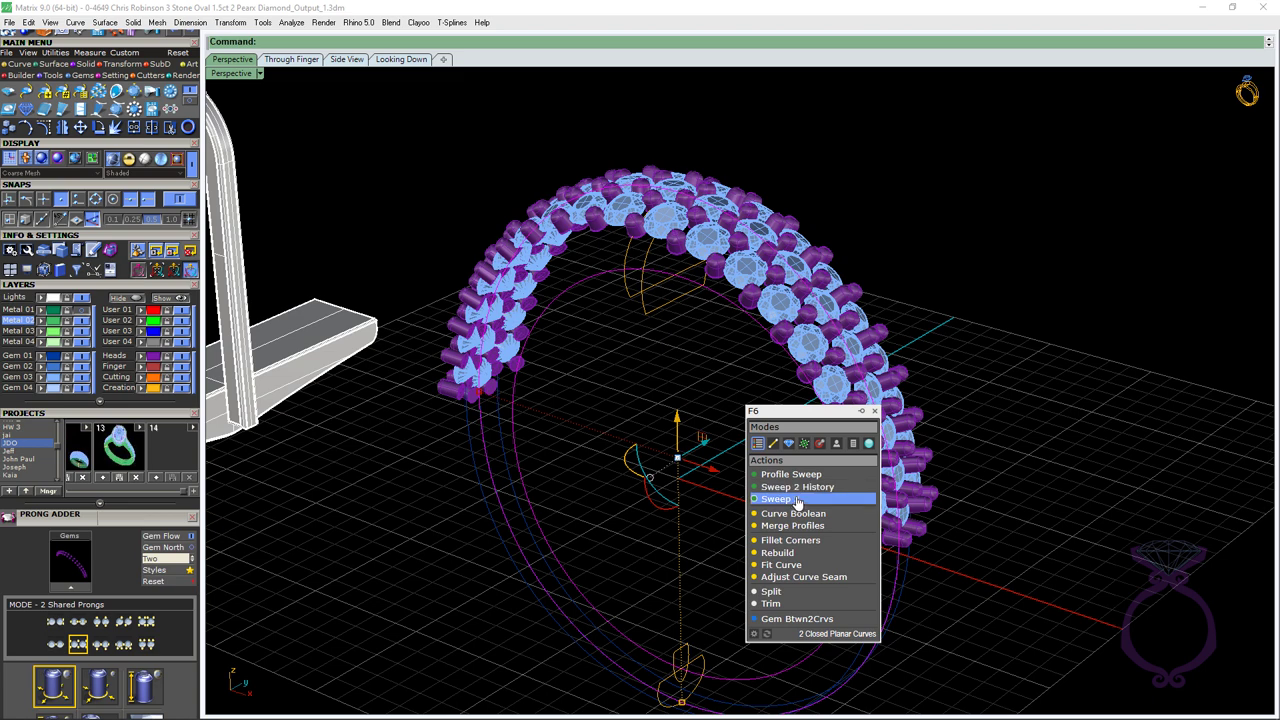
pyautogui.click(800, 499)
pyautogui.click(706, 668)
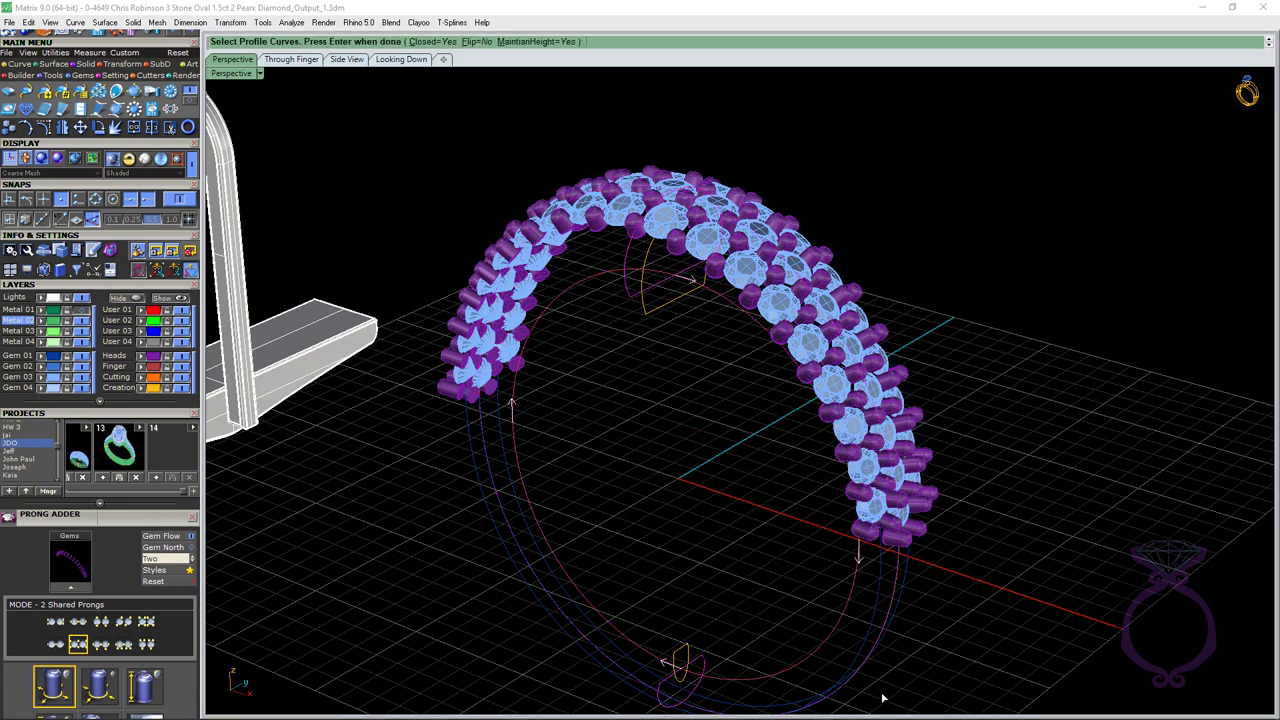
pyautogui.press('Return')
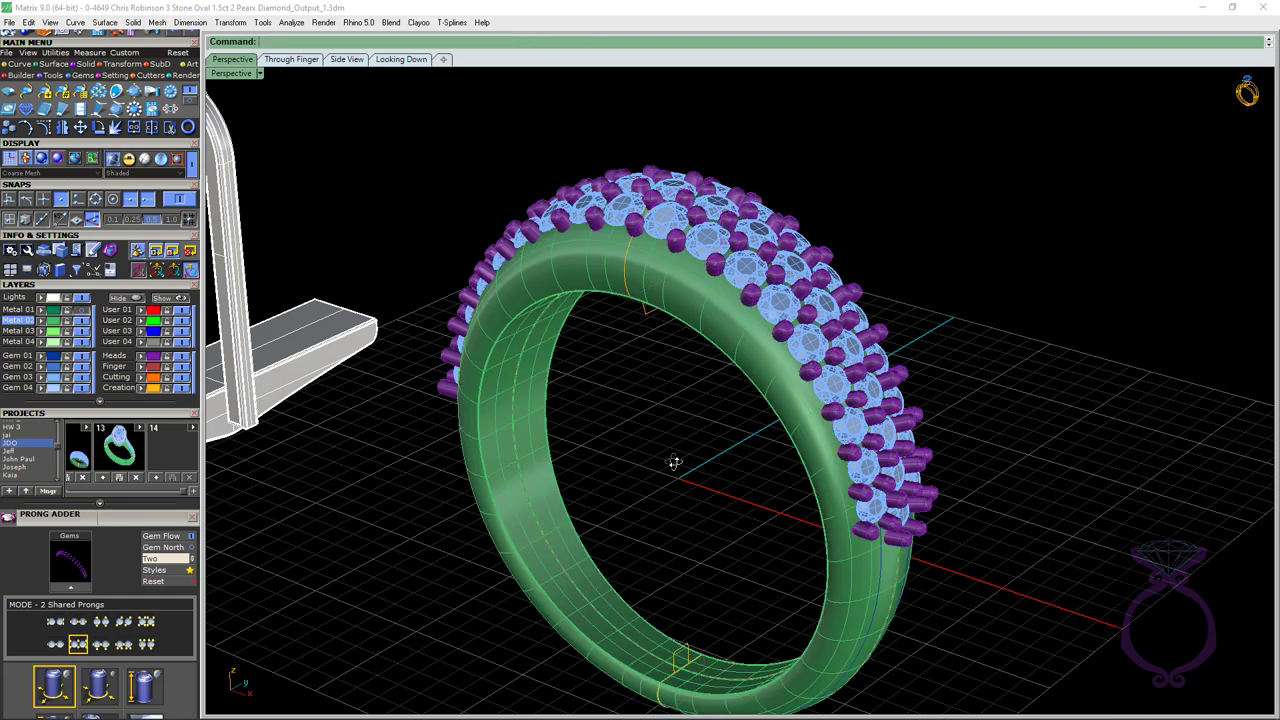
# Move the new swept band along one axis to sit beneath the gems.
pyautogui.moveTo(674, 462); pyautogui.dragTo(740, 442, button='right')
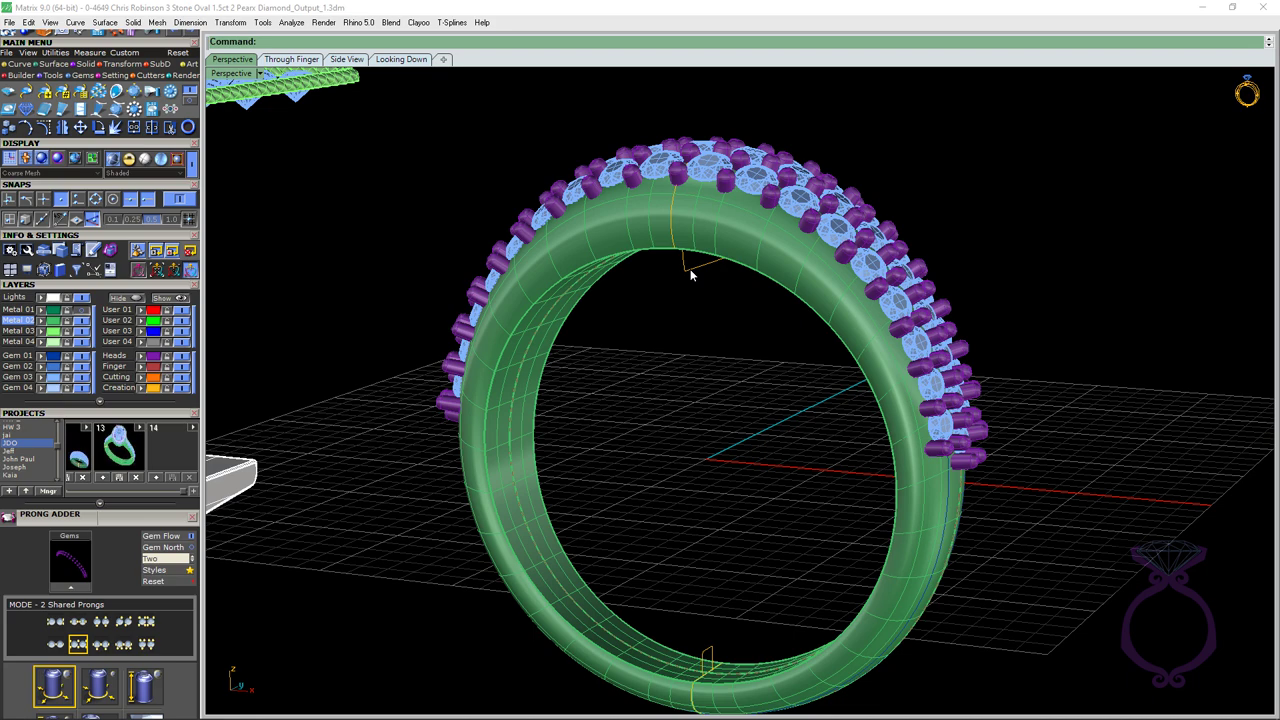
pyautogui.click(820, 292)
pyautogui.moveTo(820, 292); pyautogui.dragTo(740, 376, button='right')
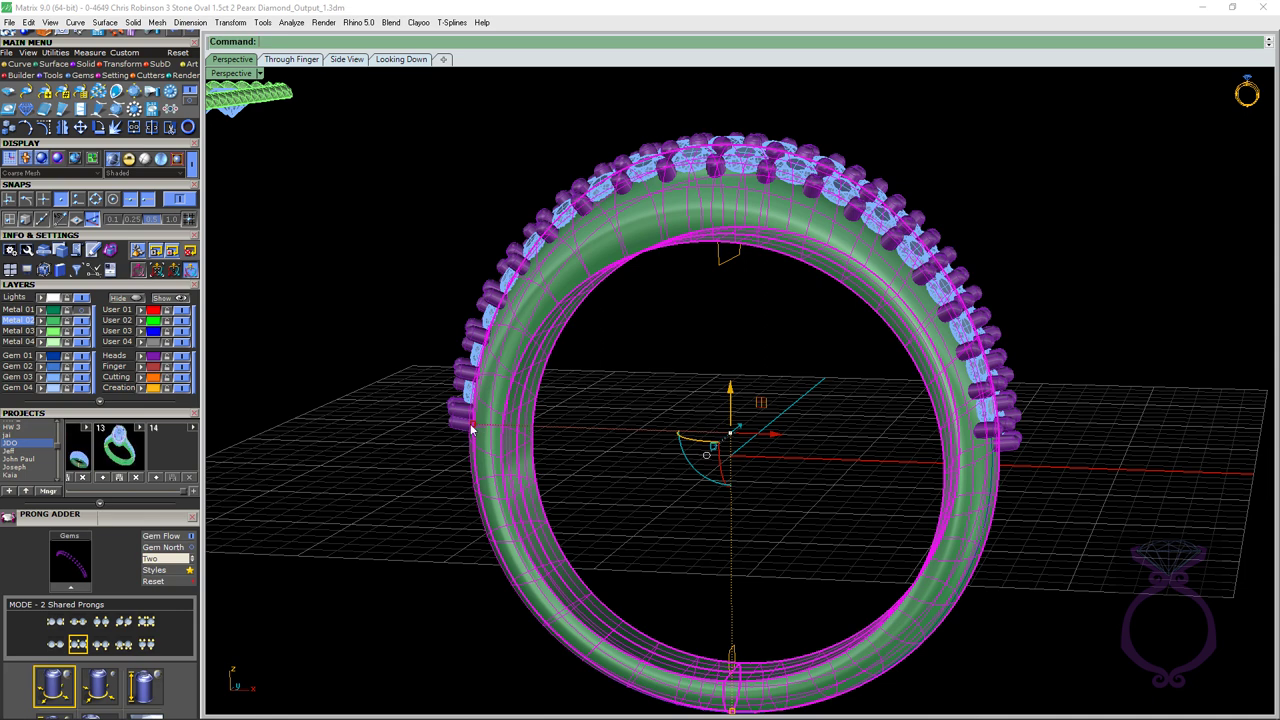
pyautogui.moveTo(474, 428); pyautogui.dragTo(503, 440)
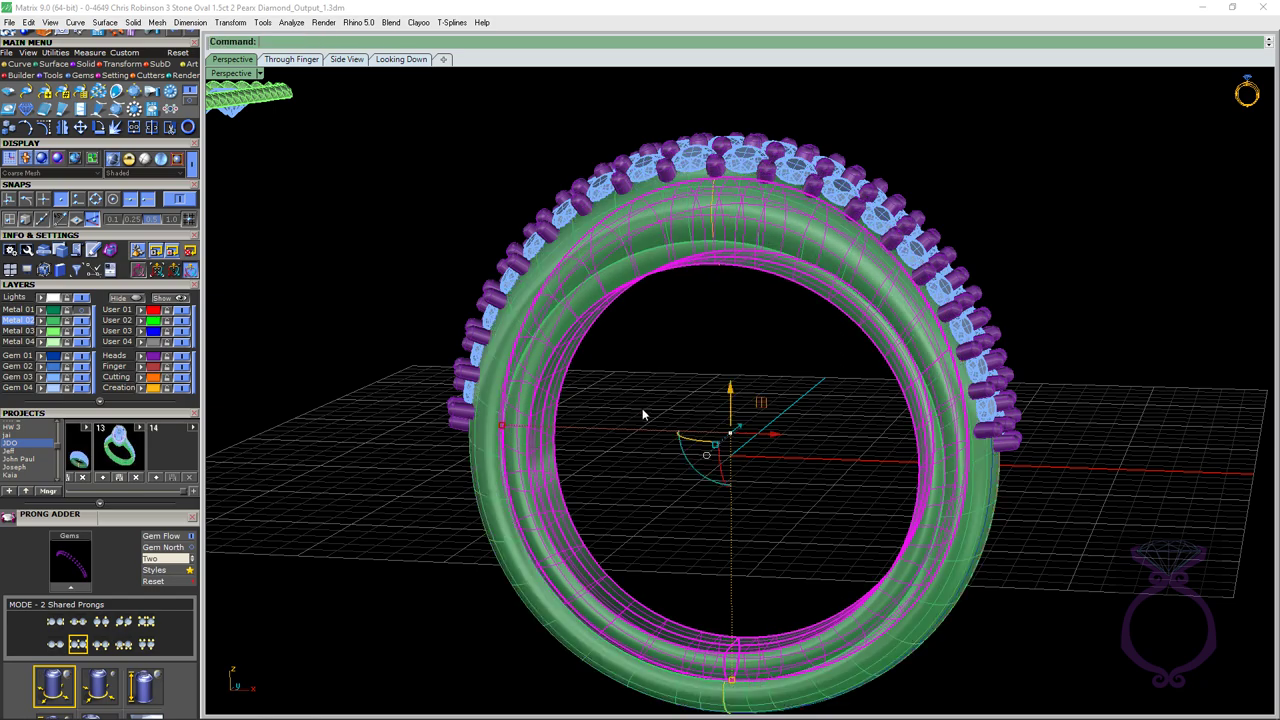
pyautogui.click(626, 403)
# Nudge the band slightly into its final position, checking it edge-on.
pyautogui.moveTo(626, 403); pyautogui.dragTo(539, 378, button='right')
pyautogui.click(544, 366)
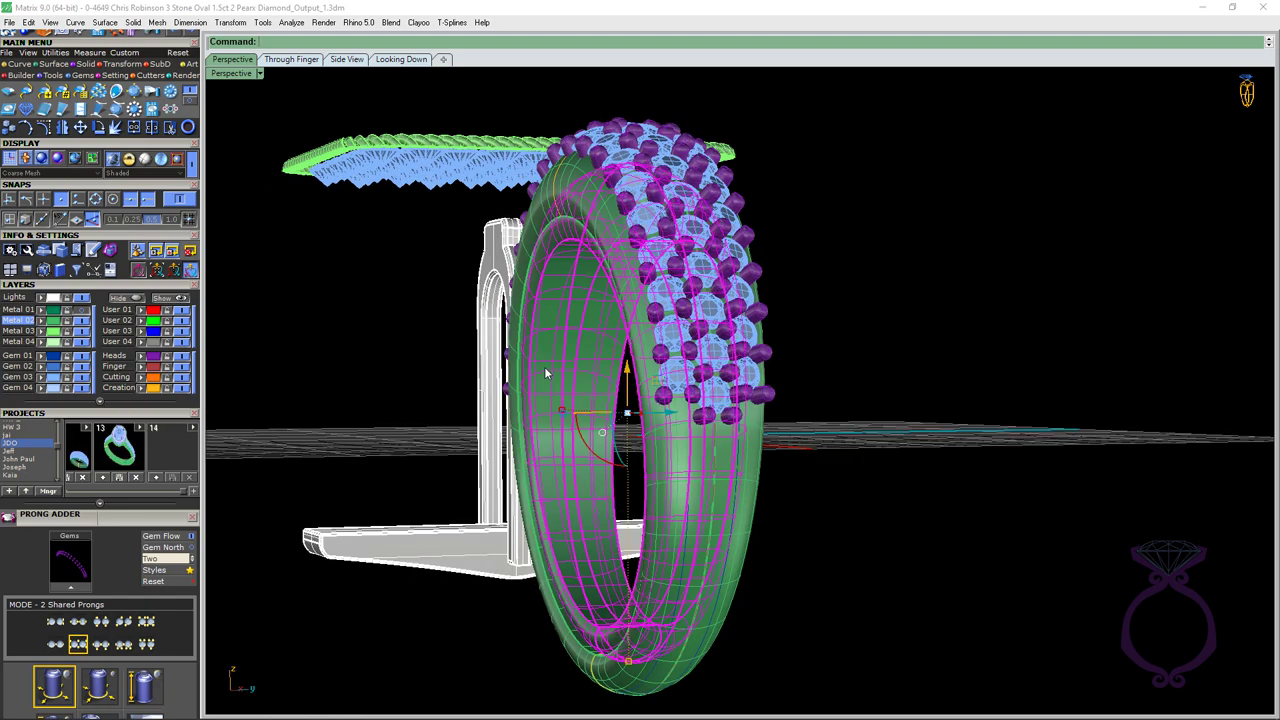
pyautogui.moveTo(578, 428); pyautogui.dragTo(552, 430, button='right')
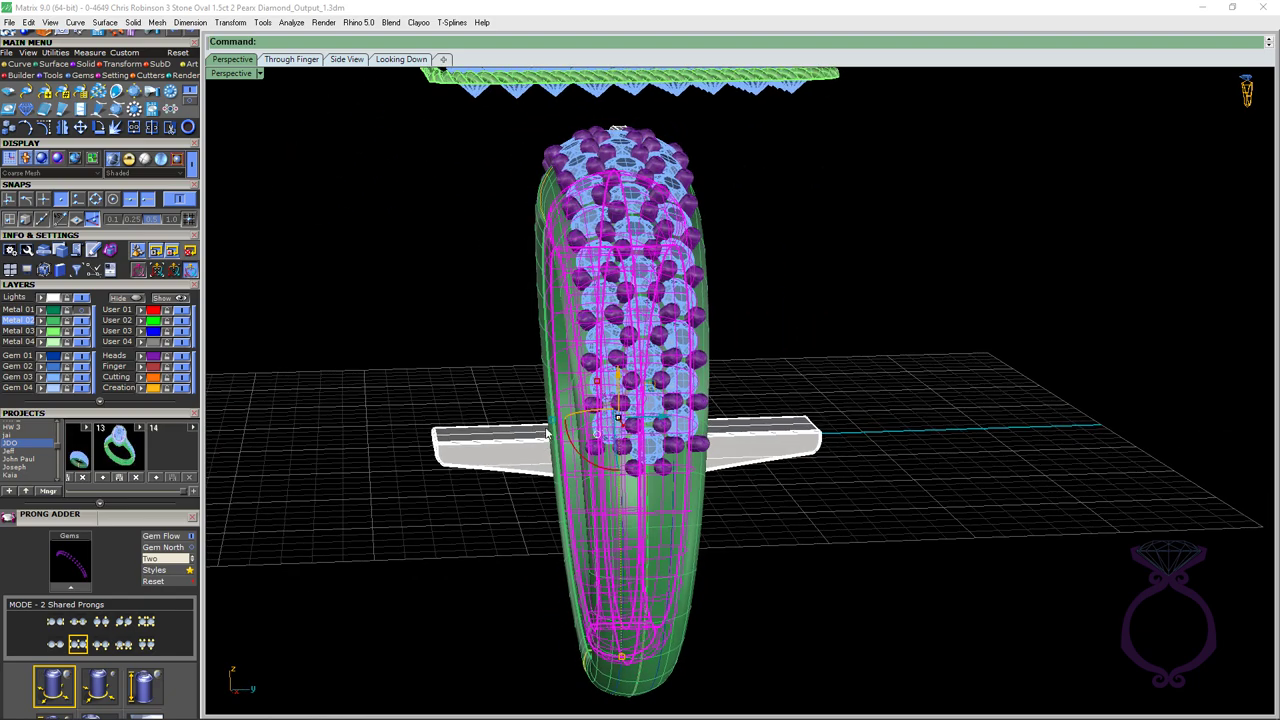
pyautogui.moveTo(554, 426); pyautogui.dragTo(570, 425)
pyautogui.click(458, 361)
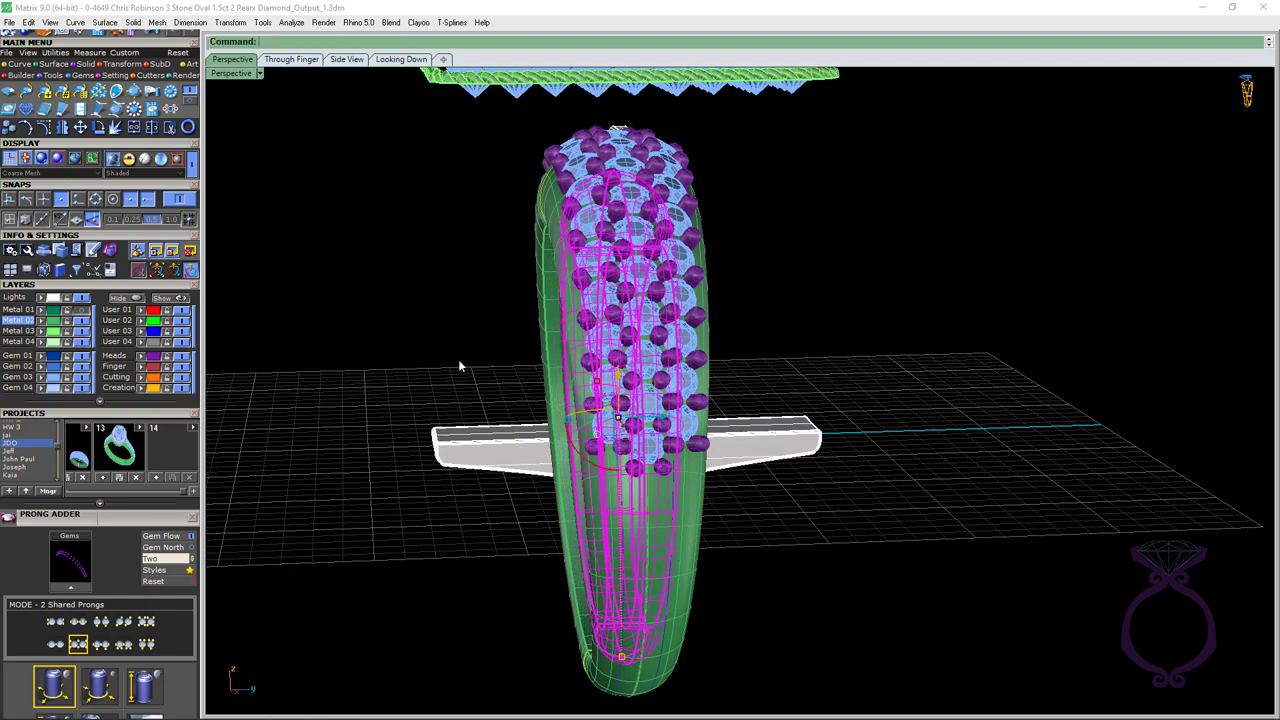
pyautogui.moveTo(458, 361); pyautogui.dragTo(640, 422, button='right')
pyautogui.click(558, 354)
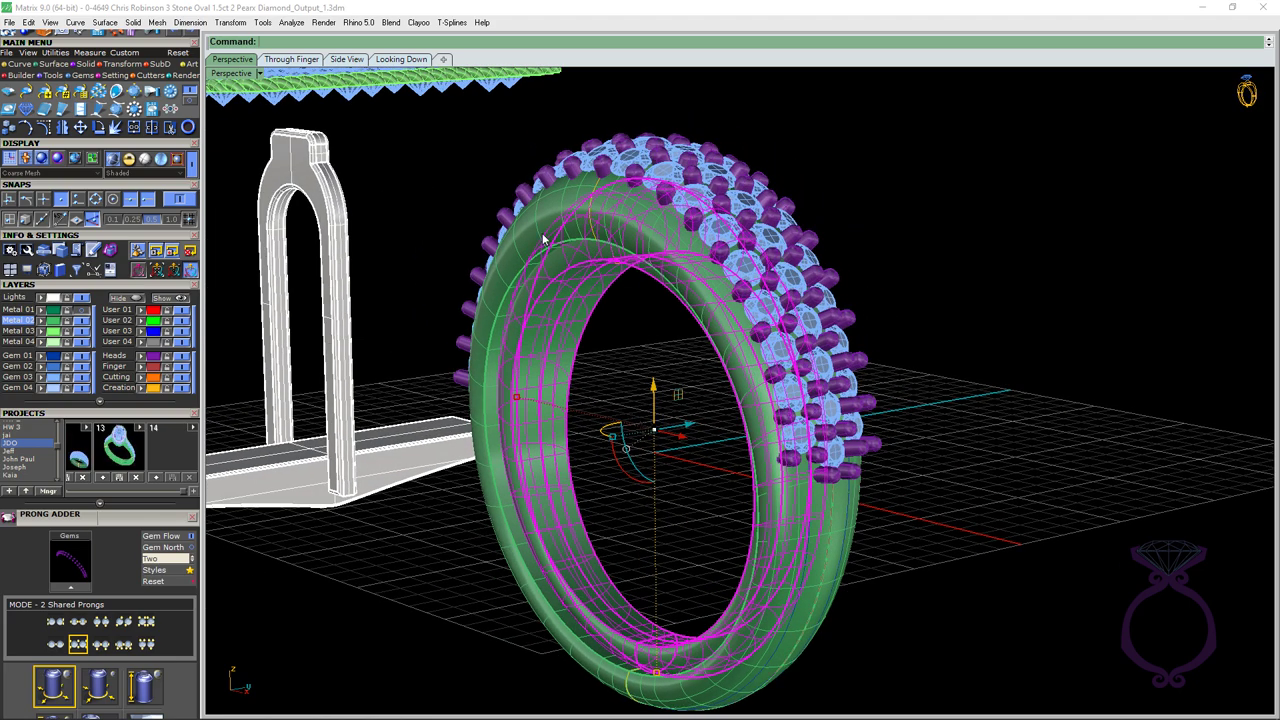
# Re-sweep the band's profile curve with MSR Profile Placer at 6.00 mm width.
pyautogui.press('Escape')
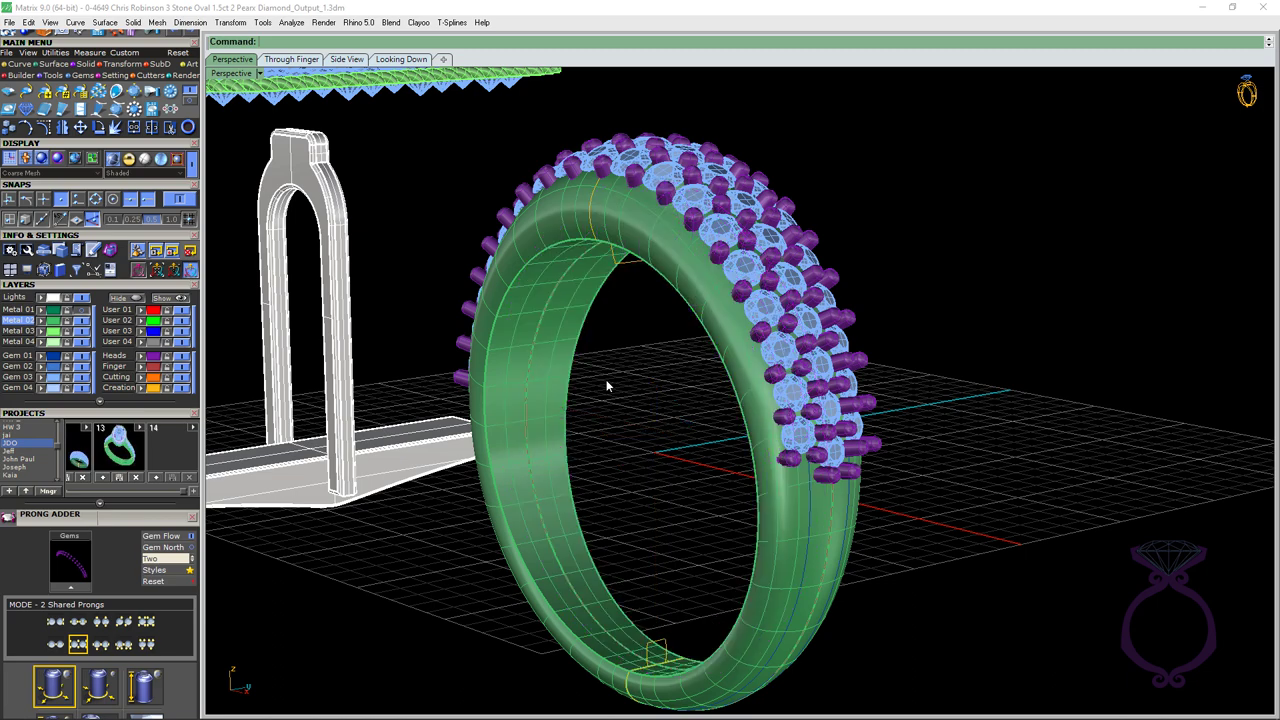
pyautogui.moveTo(606, 379); pyautogui.dragTo(653, 278, button='right')
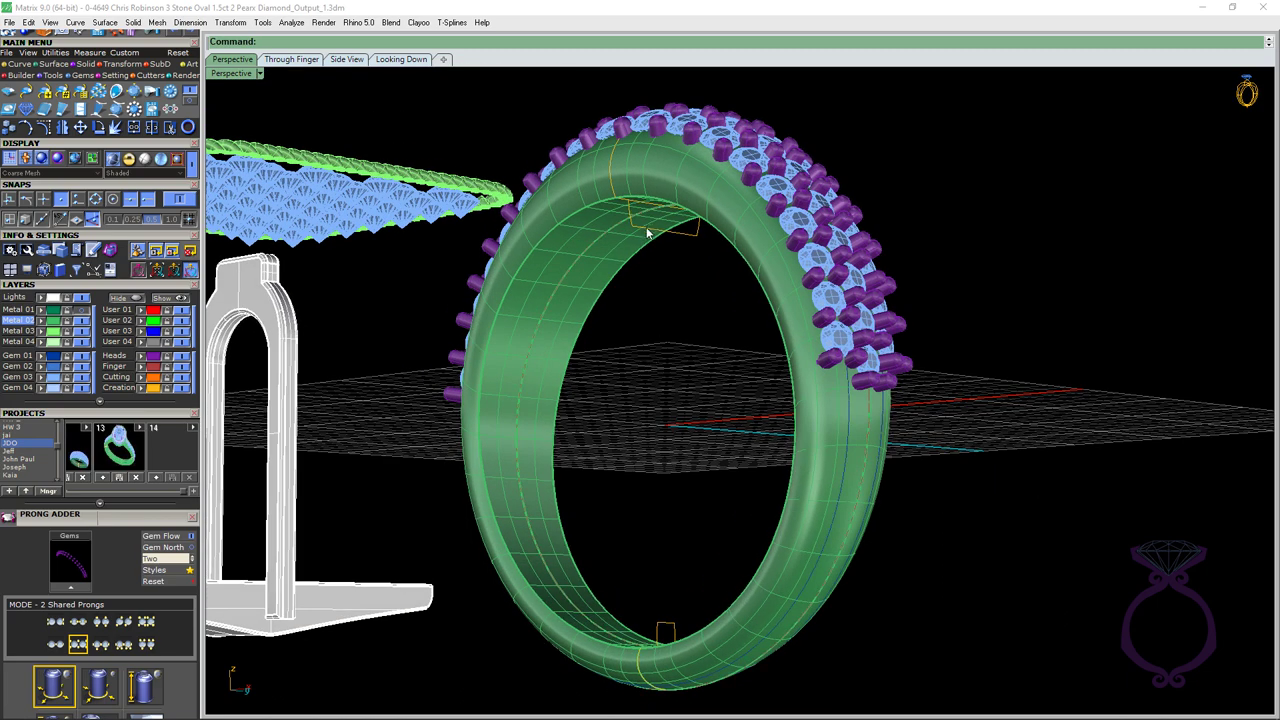
pyautogui.click(647, 228)
pyautogui.click(700, 263)
pyautogui.moveTo(685, 284); pyautogui.dragTo(620, 282, button='right')
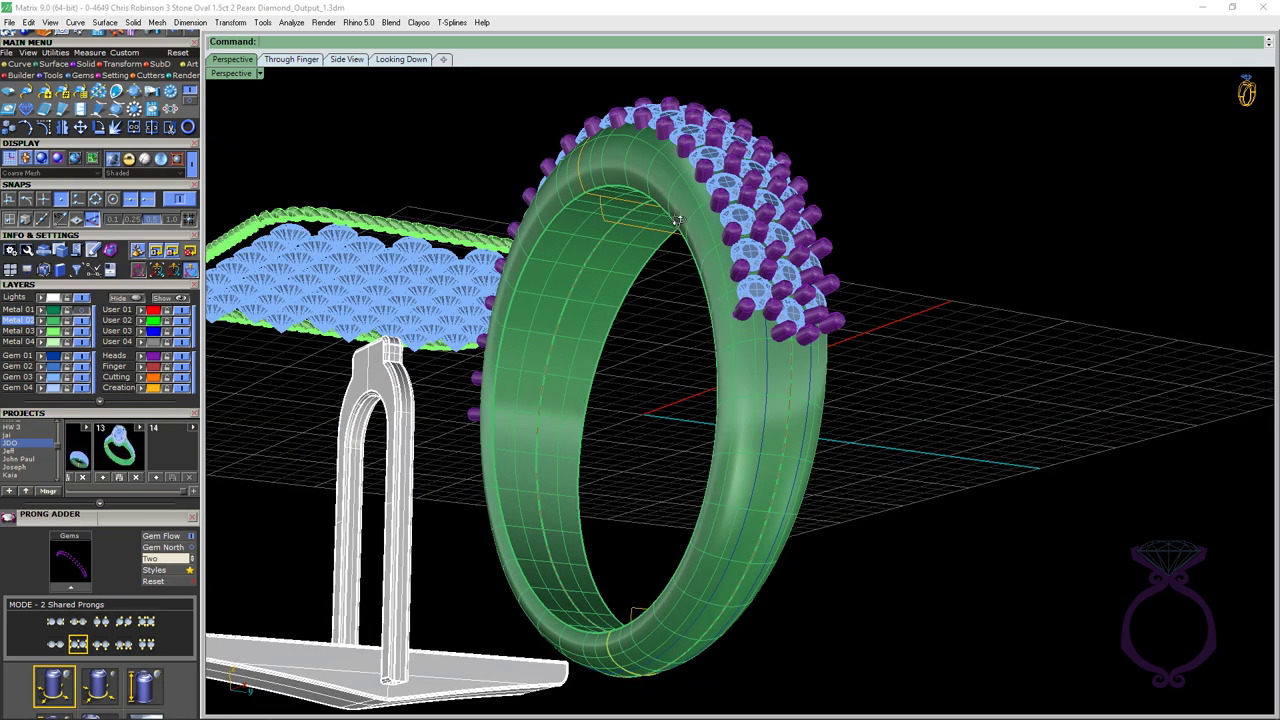
pyautogui.moveTo(678, 220); pyautogui.dragTo(691, 217, button='right')
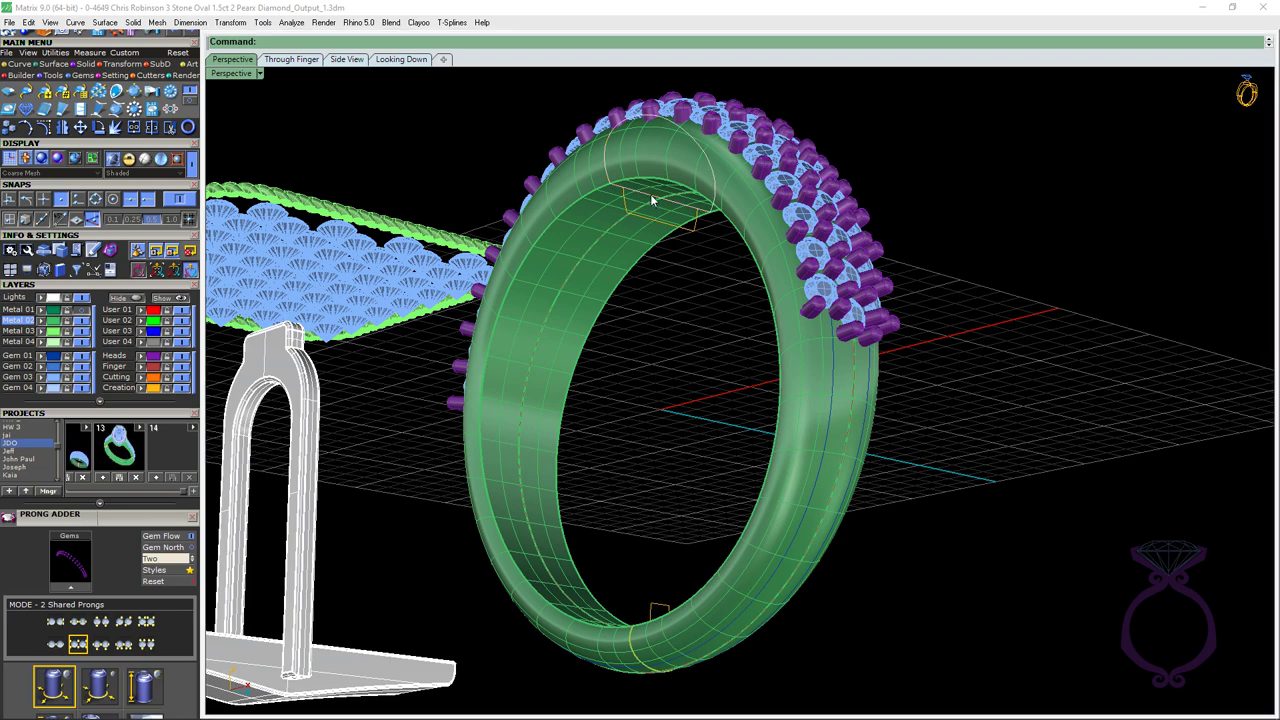
pyautogui.click(651, 200)
pyautogui.click(691, 232)
pyautogui.press('F6')
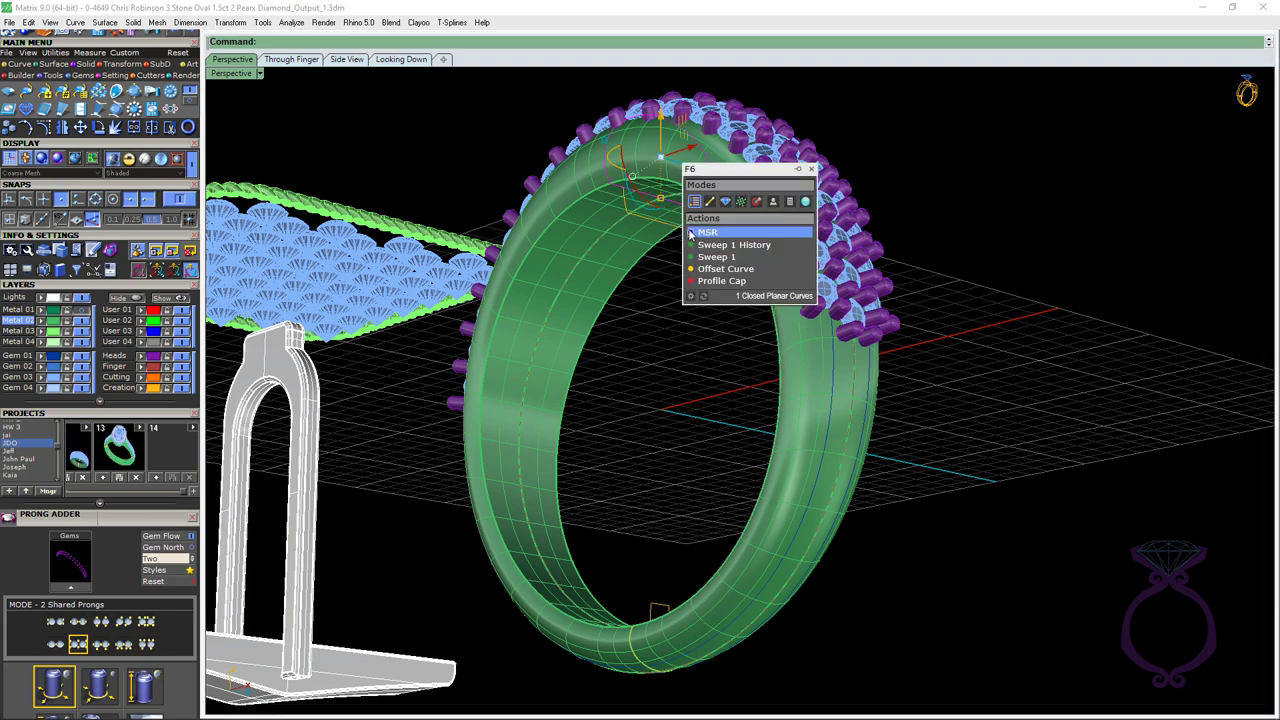
pyautogui.click(690, 234)
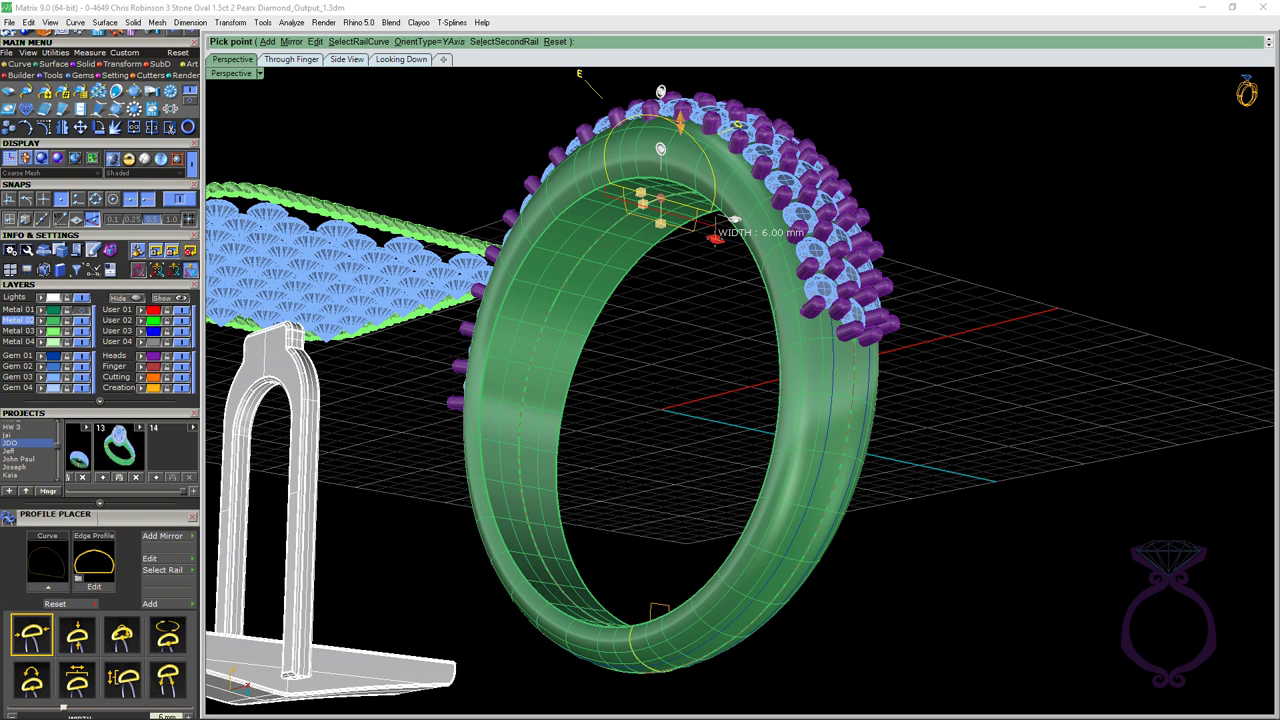
pyautogui.press('Return')
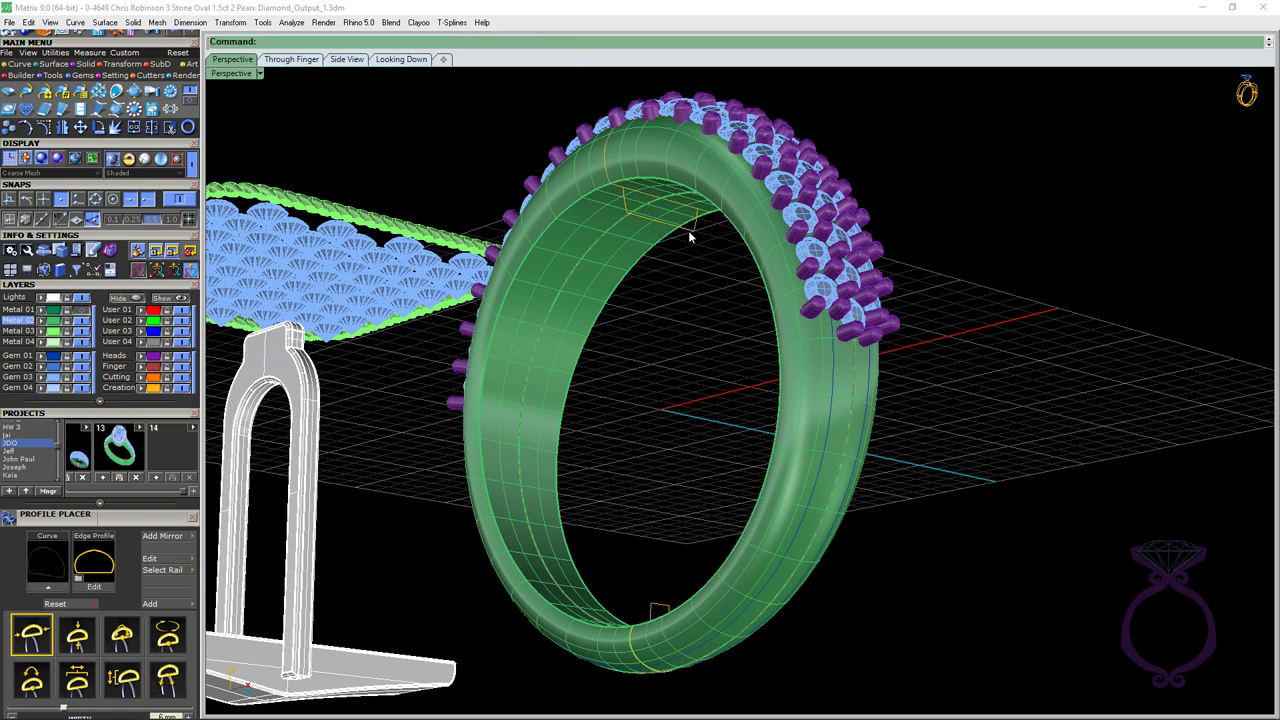
# Repeat the profile placement on the yellow profile curve at the ring top.
pyautogui.click(690, 236)
pyautogui.rightClick(690, 236)
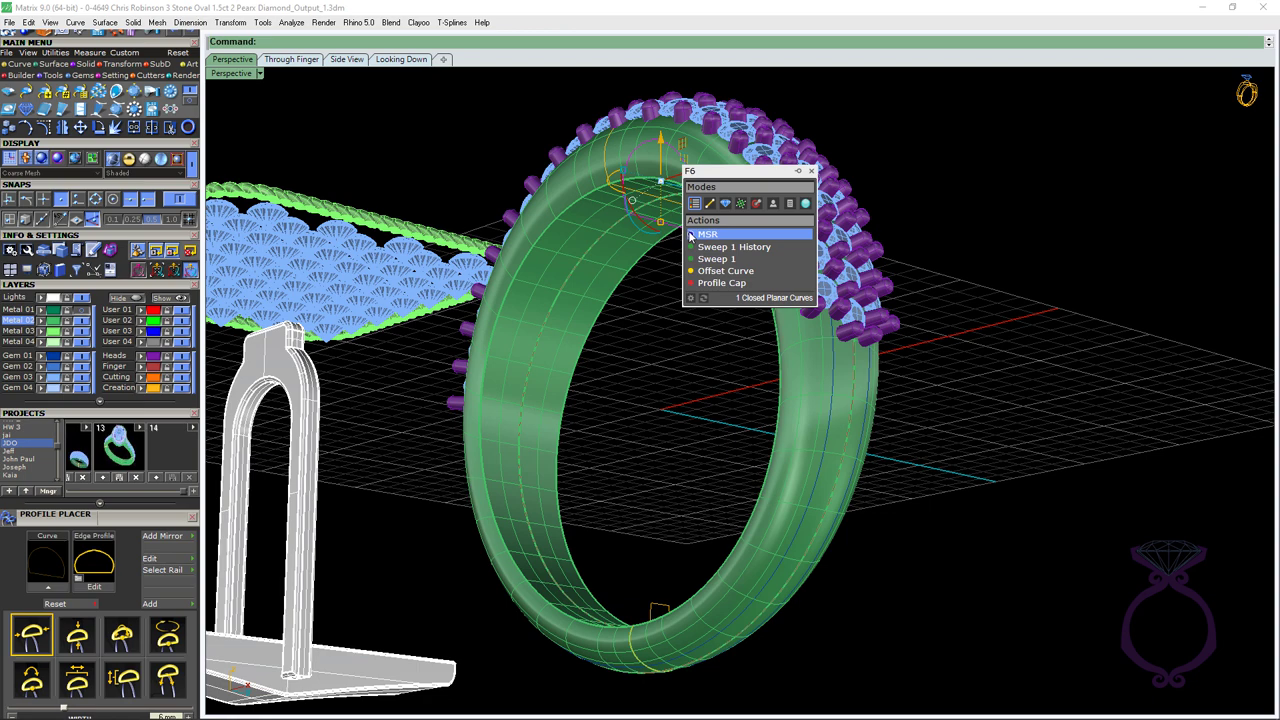
pyautogui.click(708, 241)
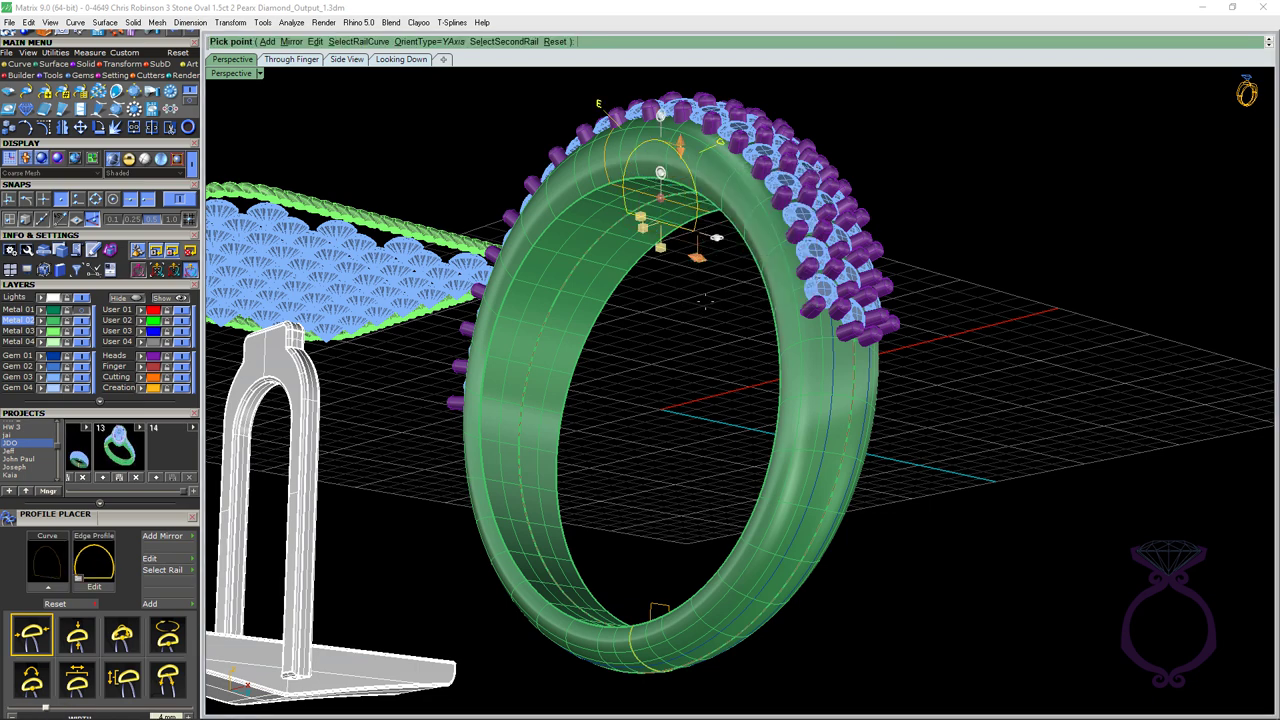
pyautogui.press('Escape')
pyautogui.moveTo(716, 238); pyautogui.dragTo(608, 183, button='right')
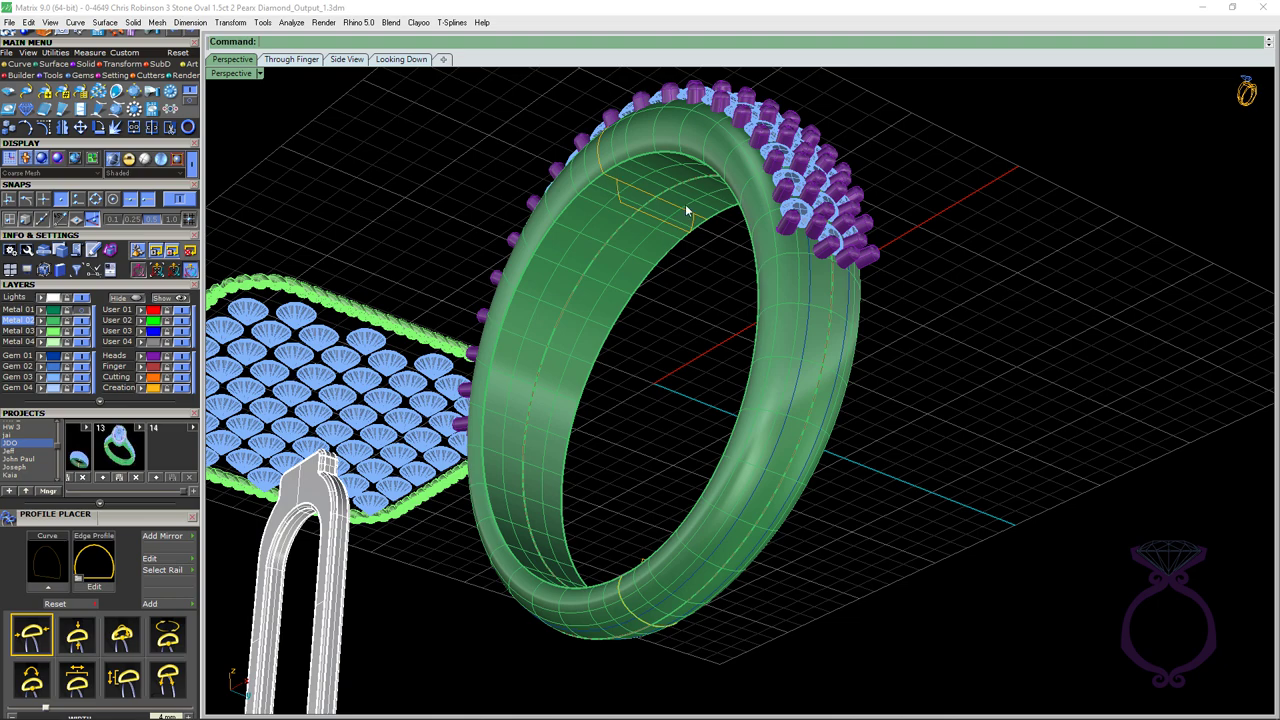
pyautogui.scroll(-3, 710, 240)
# Select the ring's rail curves from a frontal view.
pyautogui.moveTo(709, 251); pyautogui.dragTo(714, 371, button='right')
pyautogui.scroll(6, 685, 531)
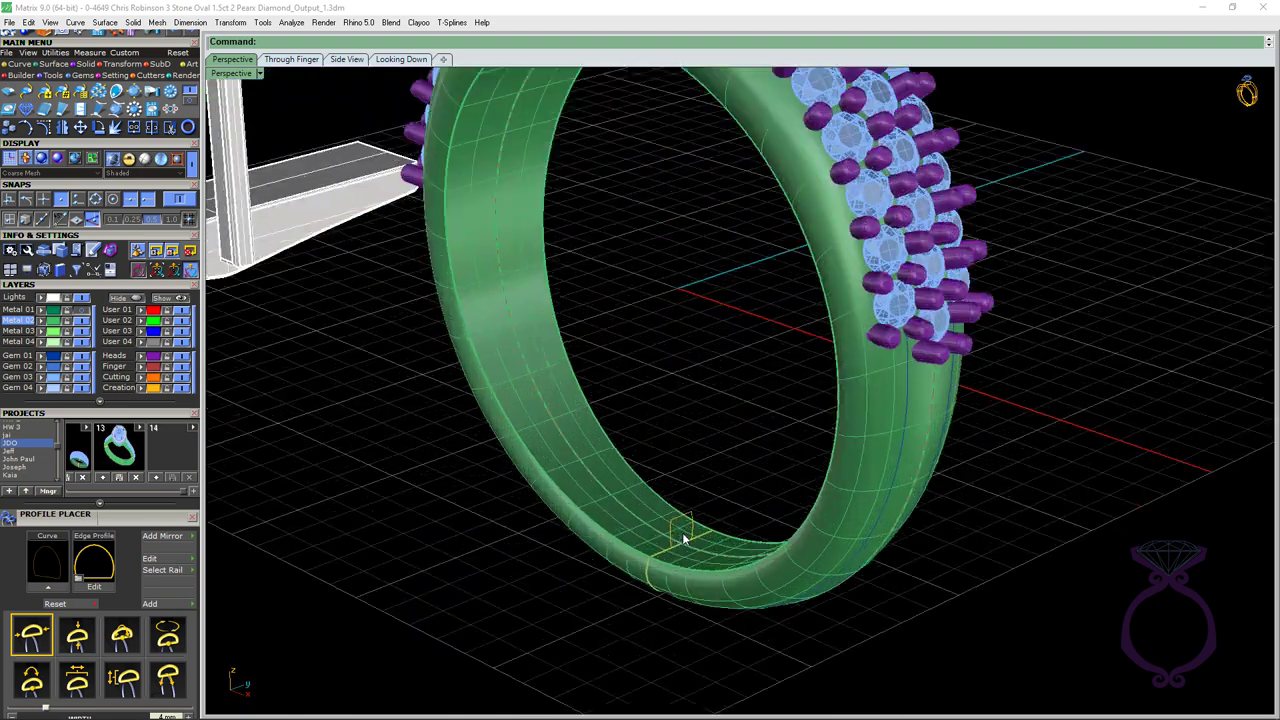
pyautogui.scroll(-6, 683, 532)
pyautogui.moveTo(703, 480); pyautogui.dragTo(599, 381, button='right')
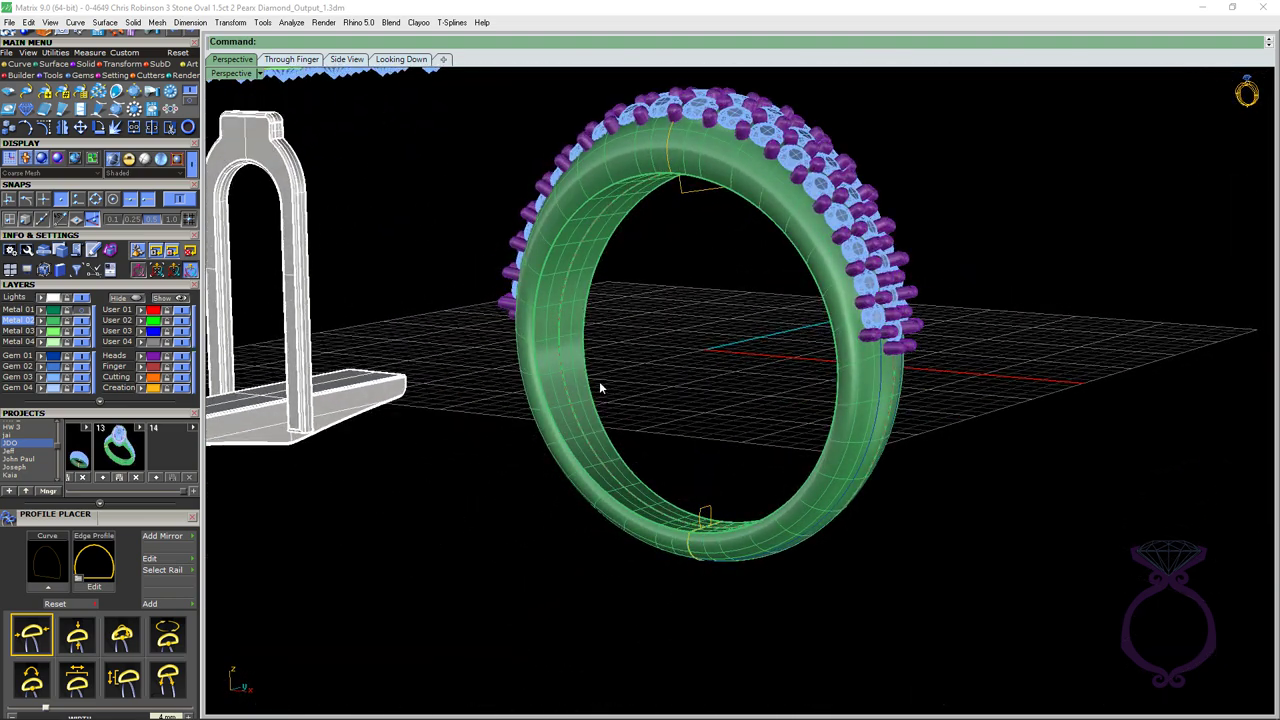
pyautogui.click(568, 391)
pyautogui.click(615, 430)
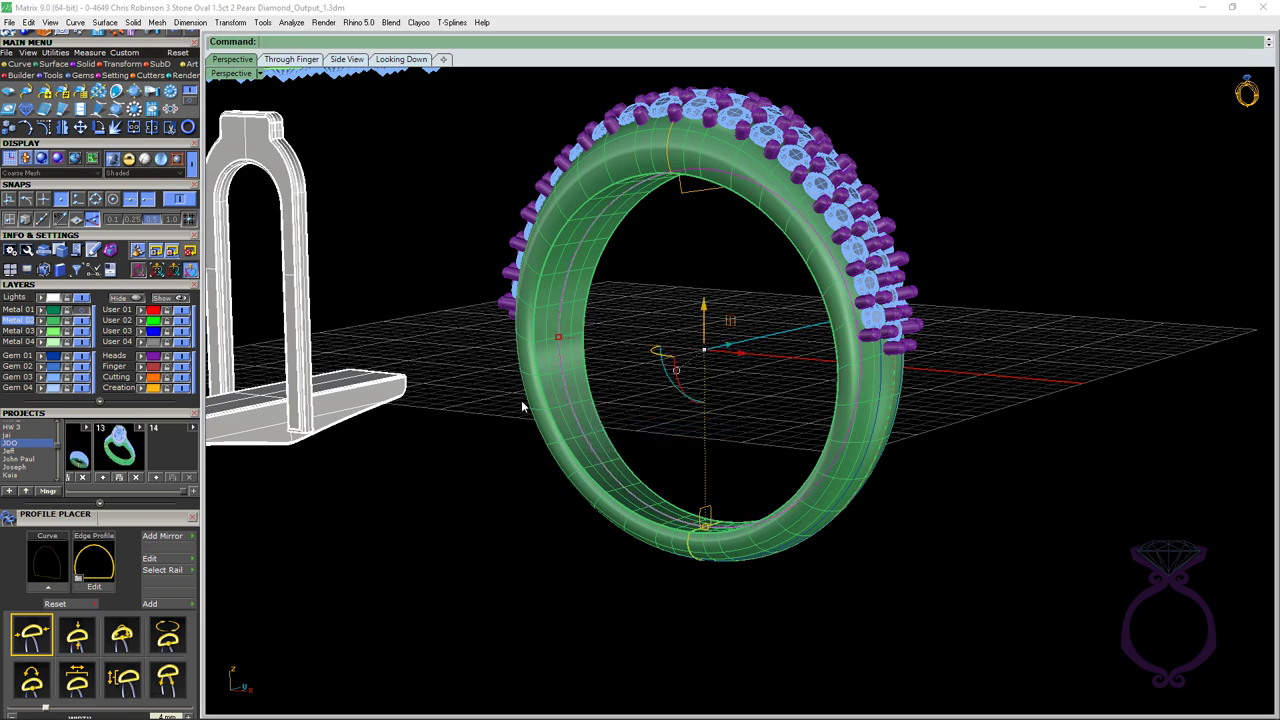
pyautogui.moveTo(521, 497); pyautogui.dragTo(663, 429, button='right')
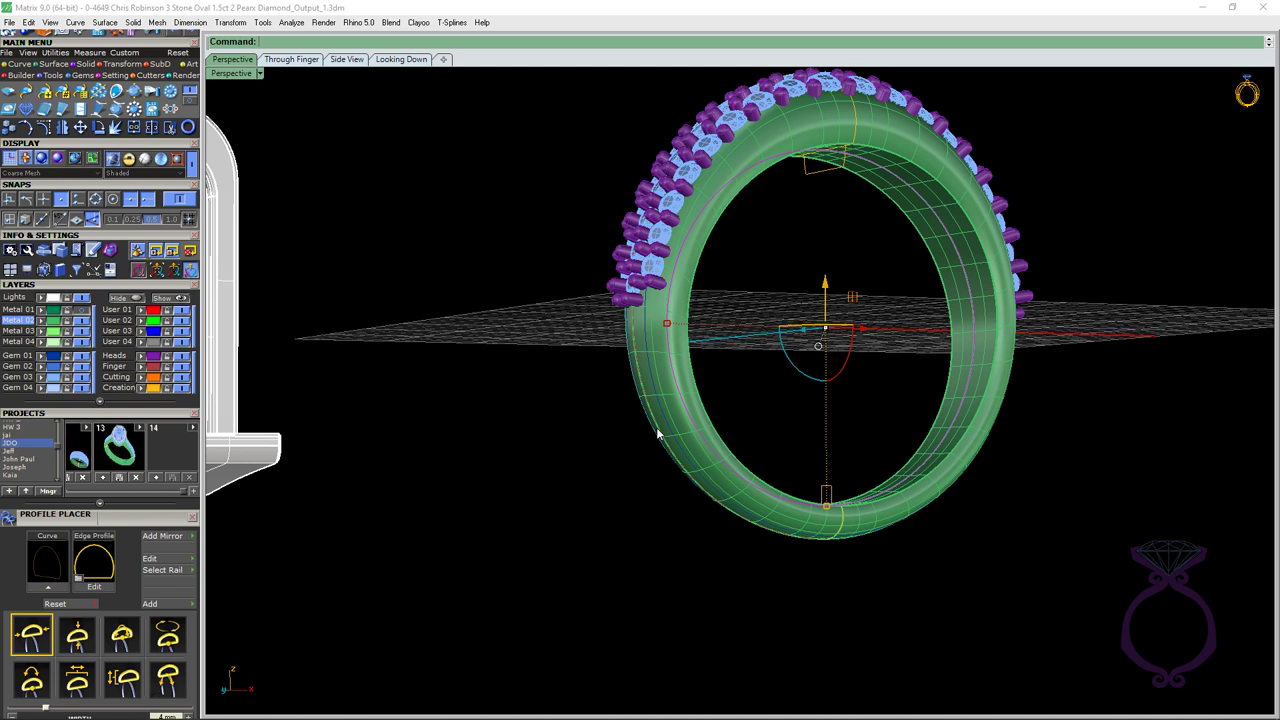
pyautogui.click(657, 432)
pyautogui.click(703, 466)
pyautogui.moveTo(703, 466); pyautogui.dragTo(642, 416, button='right')
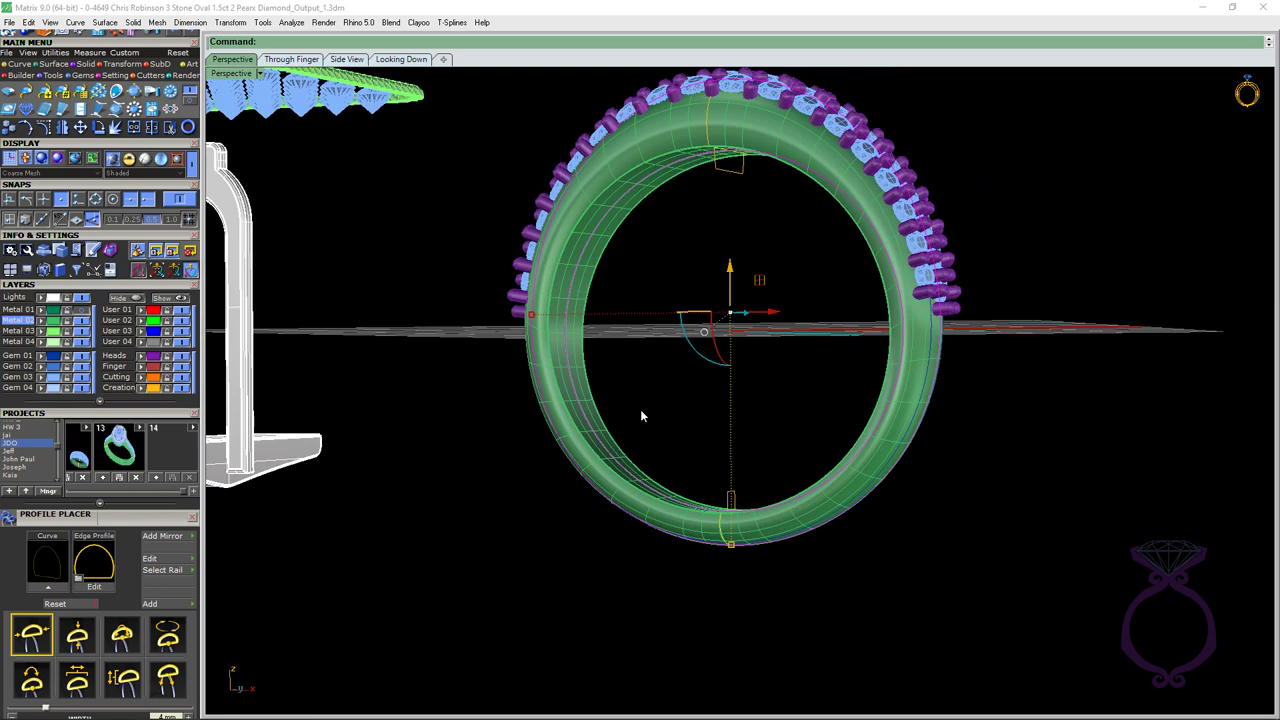
# Build the inner band with Sweep 2 using the bottom profile curve.
pyautogui.press('F6')
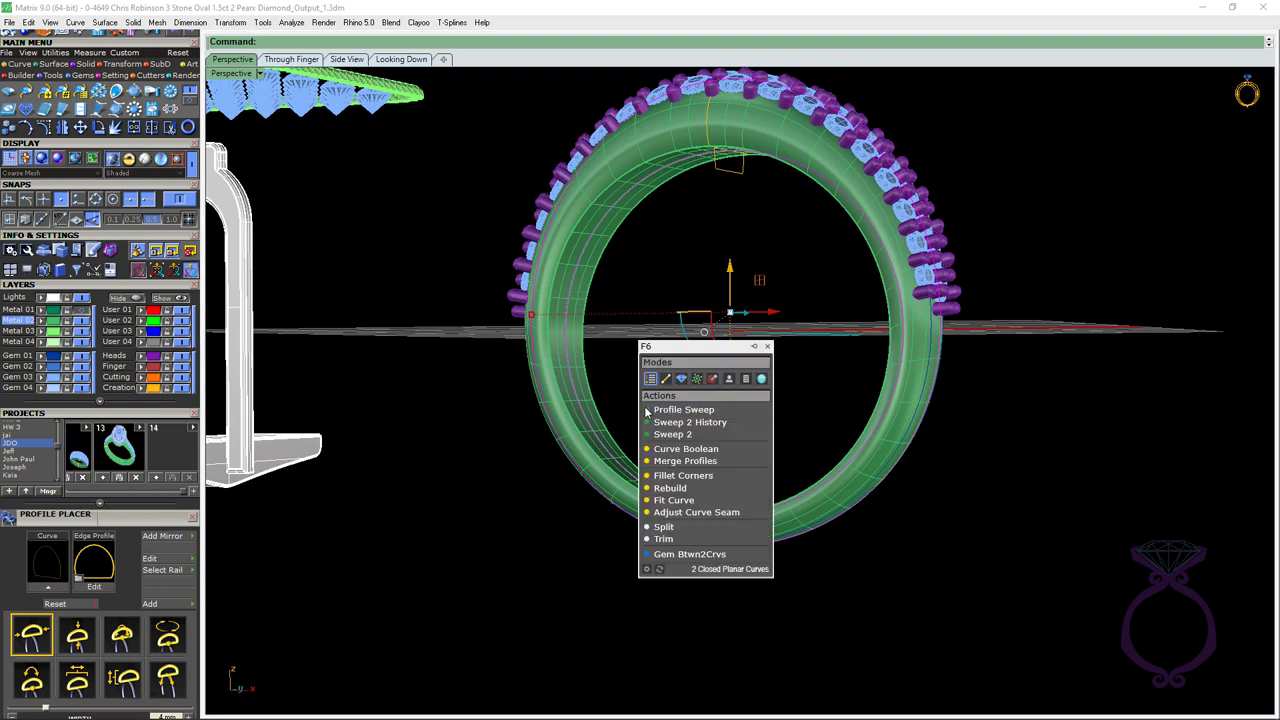
pyautogui.click(700, 436)
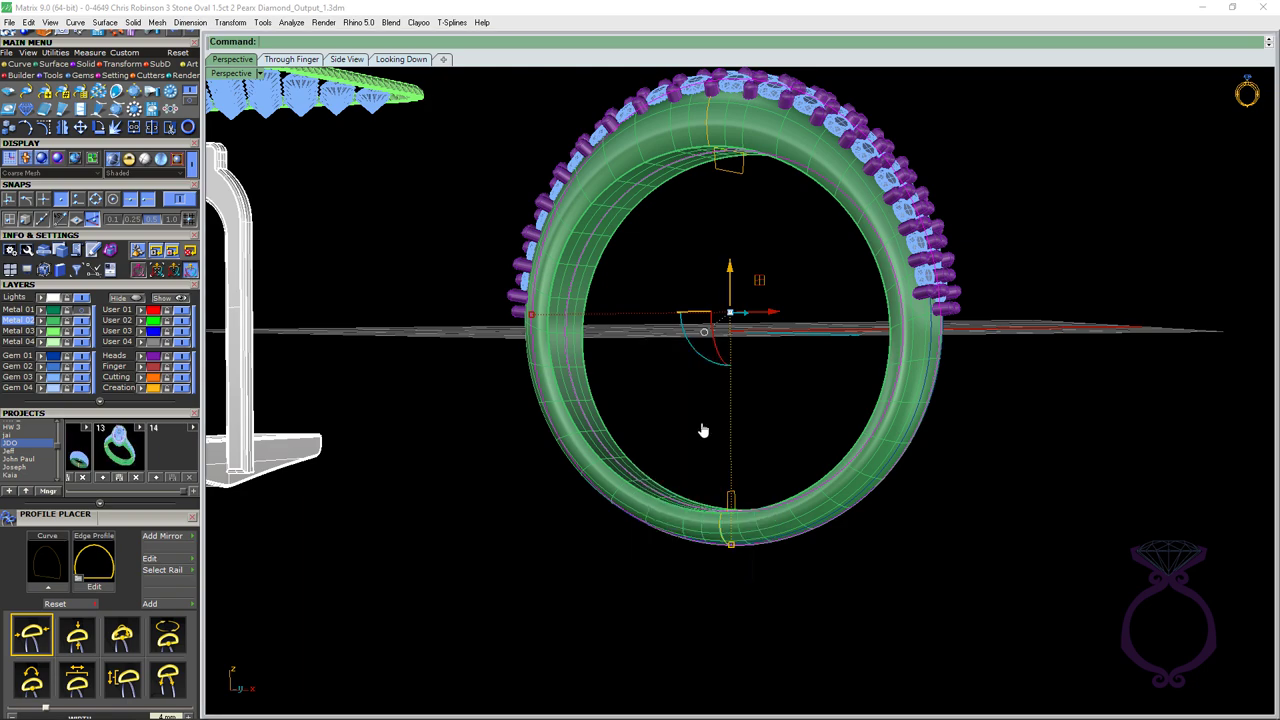
pyautogui.moveTo(749, 437); pyautogui.dragTo(730, 483, button='right')
pyautogui.click(728, 510)
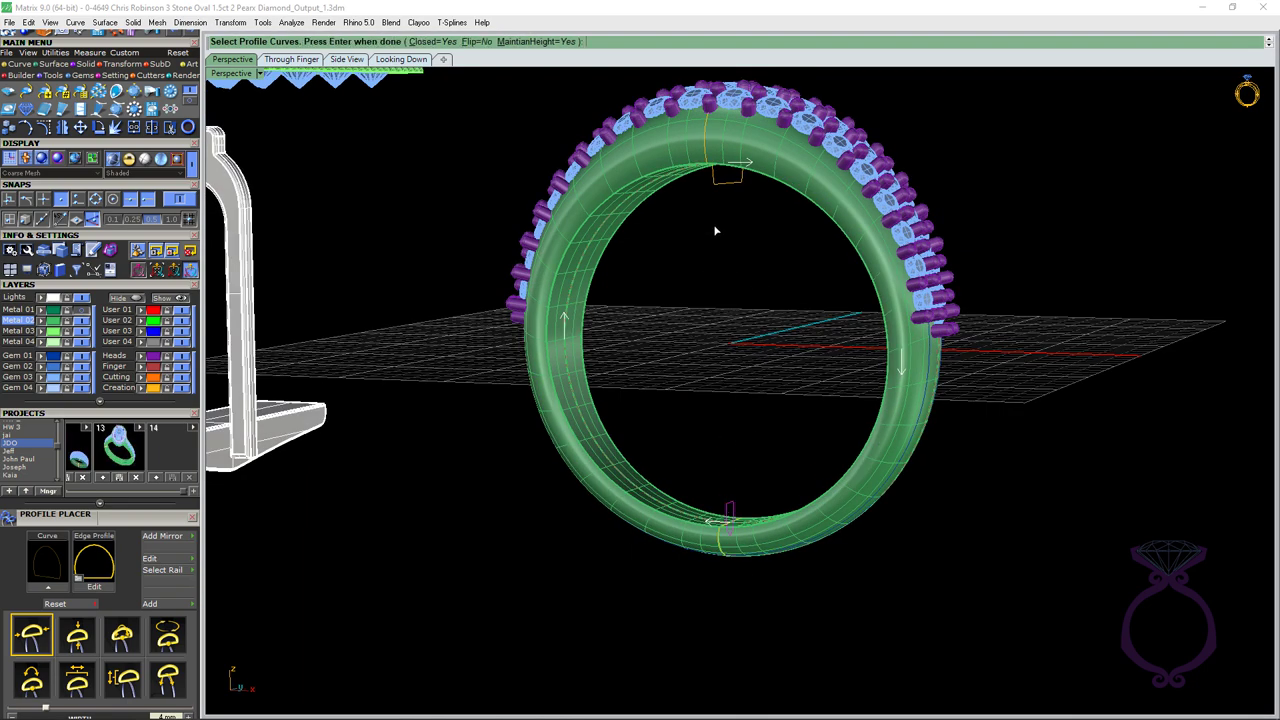
pyautogui.press('Return')
pyautogui.moveTo(757, 261); pyautogui.dragTo(612, 158, button='right')
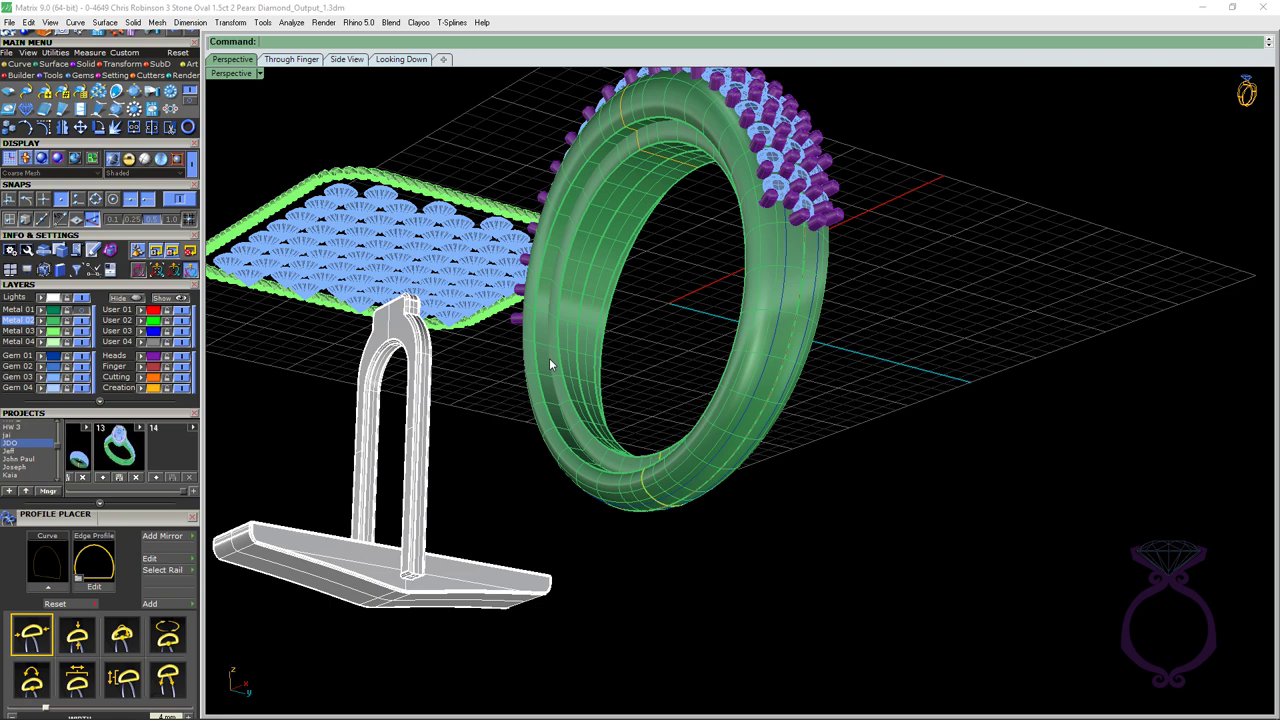
pyautogui.moveTo(549, 358); pyautogui.dragTo(749, 97, button='right')
pyautogui.moveTo(763, 206); pyautogui.dragTo(784, 210, button='right')
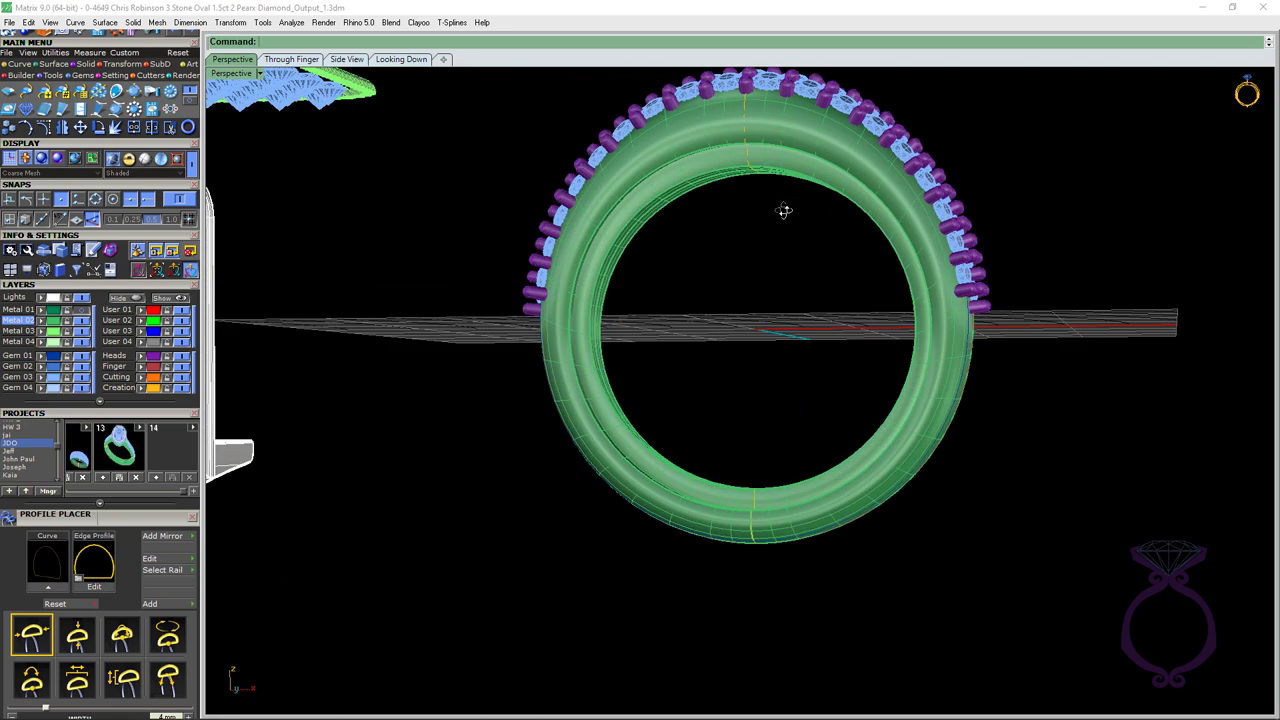
pyautogui.moveTo(814, 256); pyautogui.dragTo(632, 456, button='right')
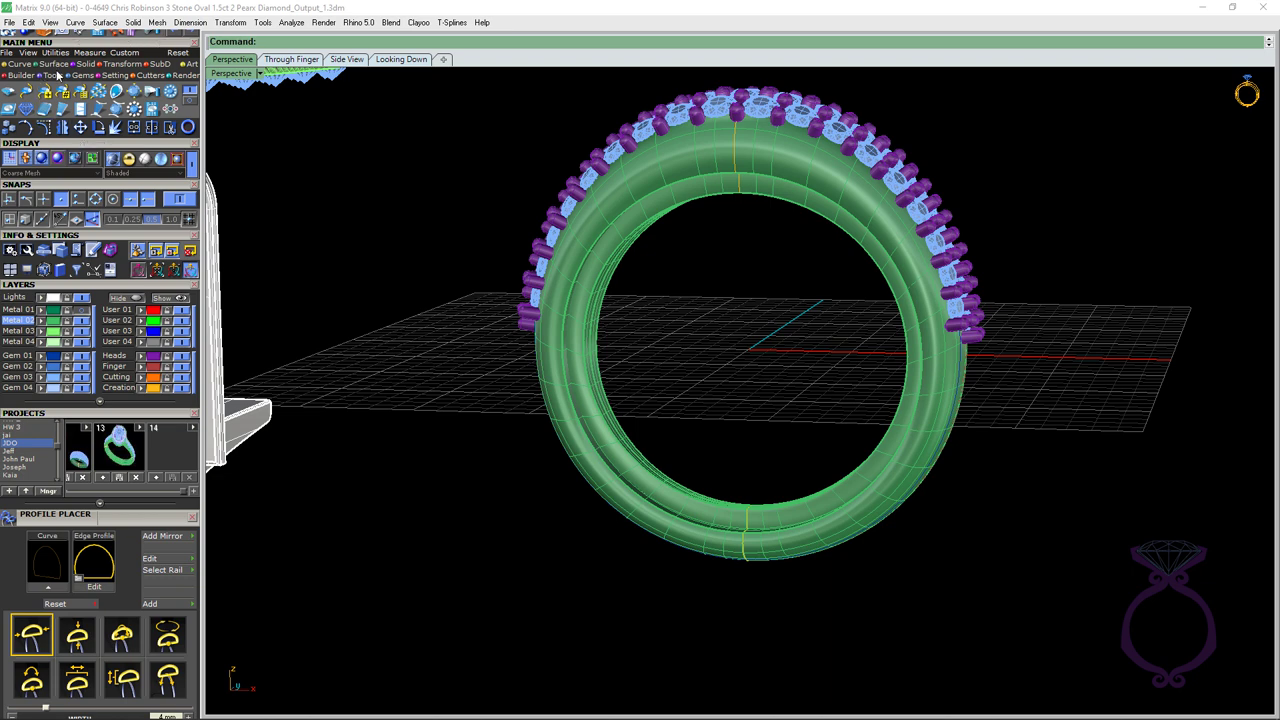
# Add a cube cutter over the ring's lower half with the Plane & Cube Cutter Builder.
pyautogui.click(151, 78)
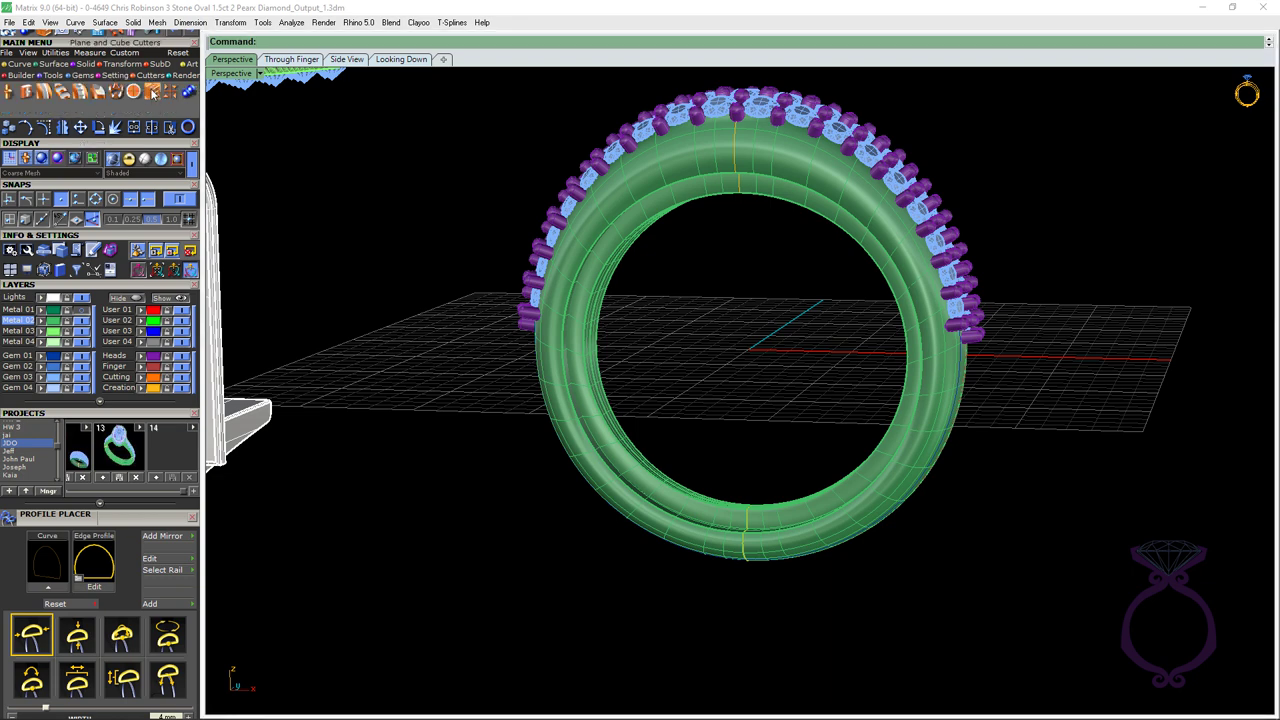
pyautogui.click(153, 93)
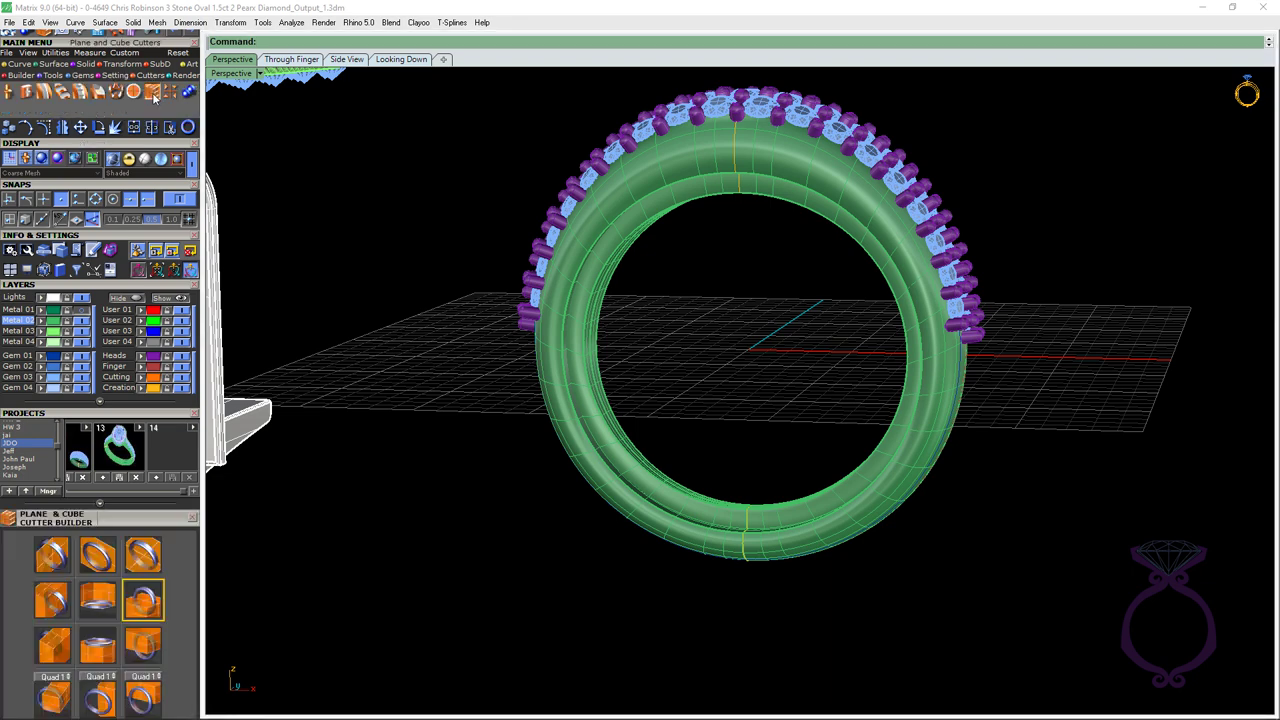
pyautogui.click(148, 600)
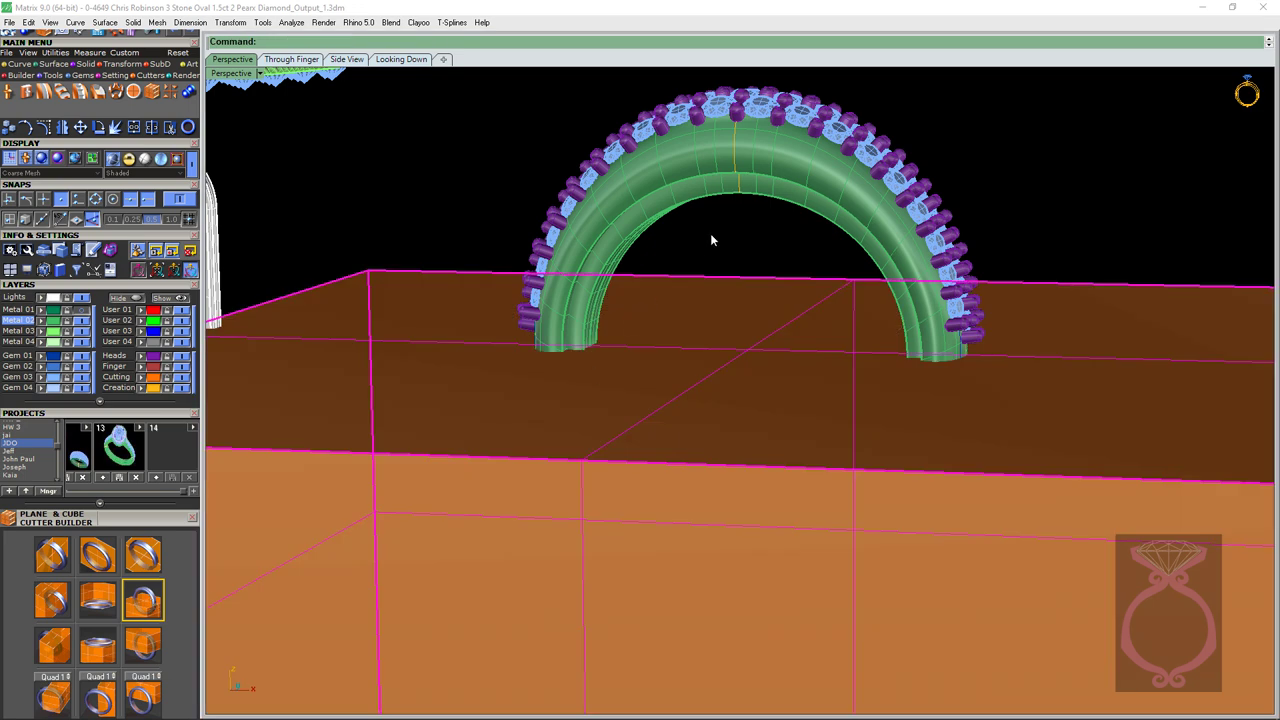
pyautogui.click(416, 214)
# Subtract the cube from the inner band in the Boolean Builder.
pyautogui.click(193, 92)
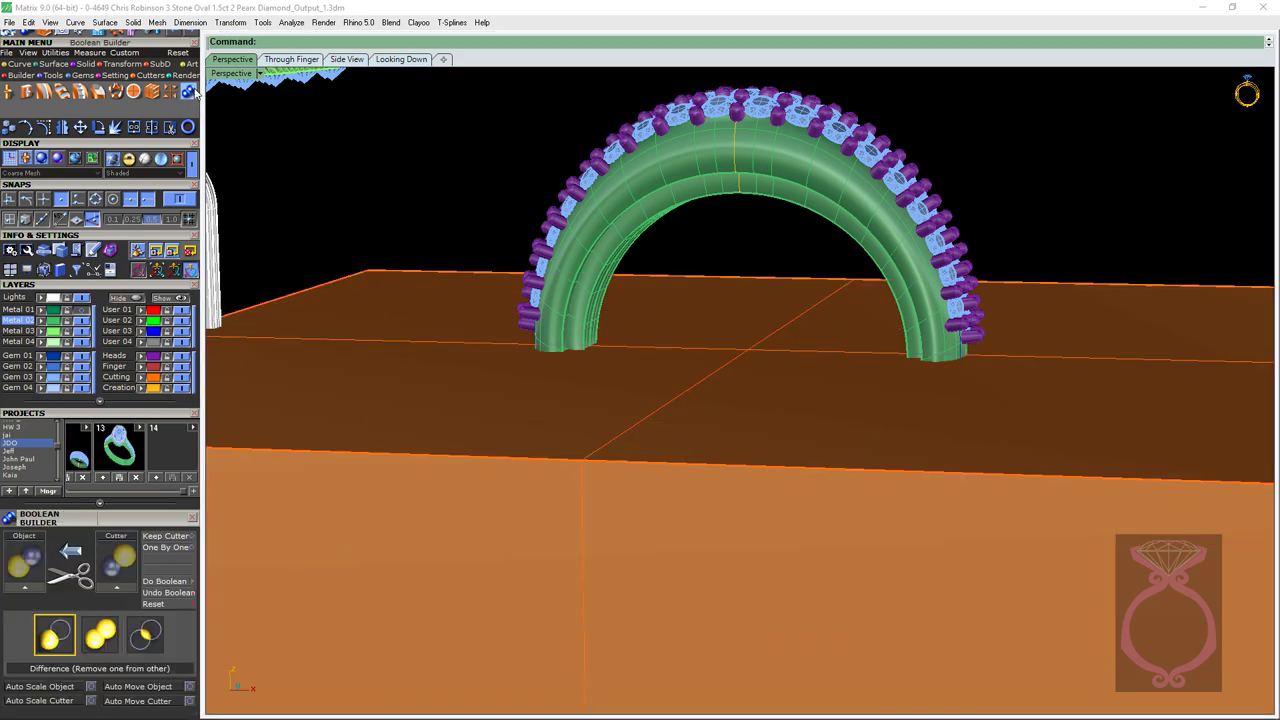
pyautogui.click(673, 213)
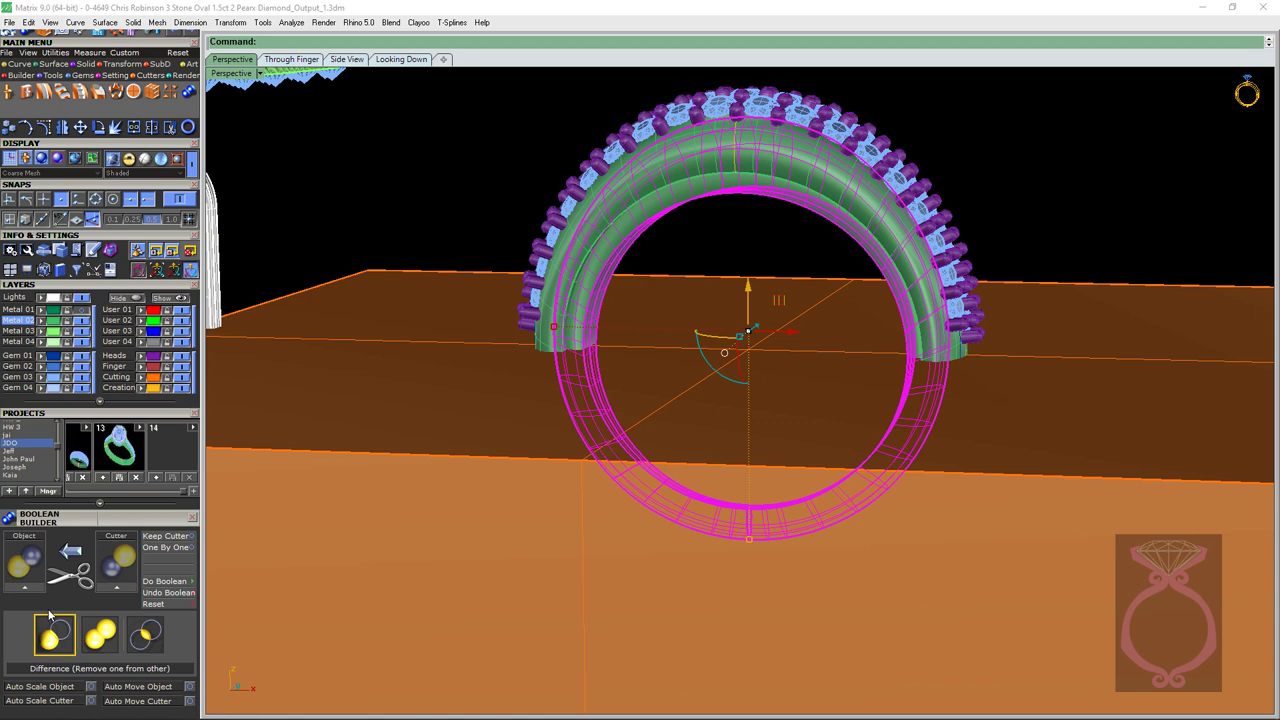
pyautogui.click(23, 593)
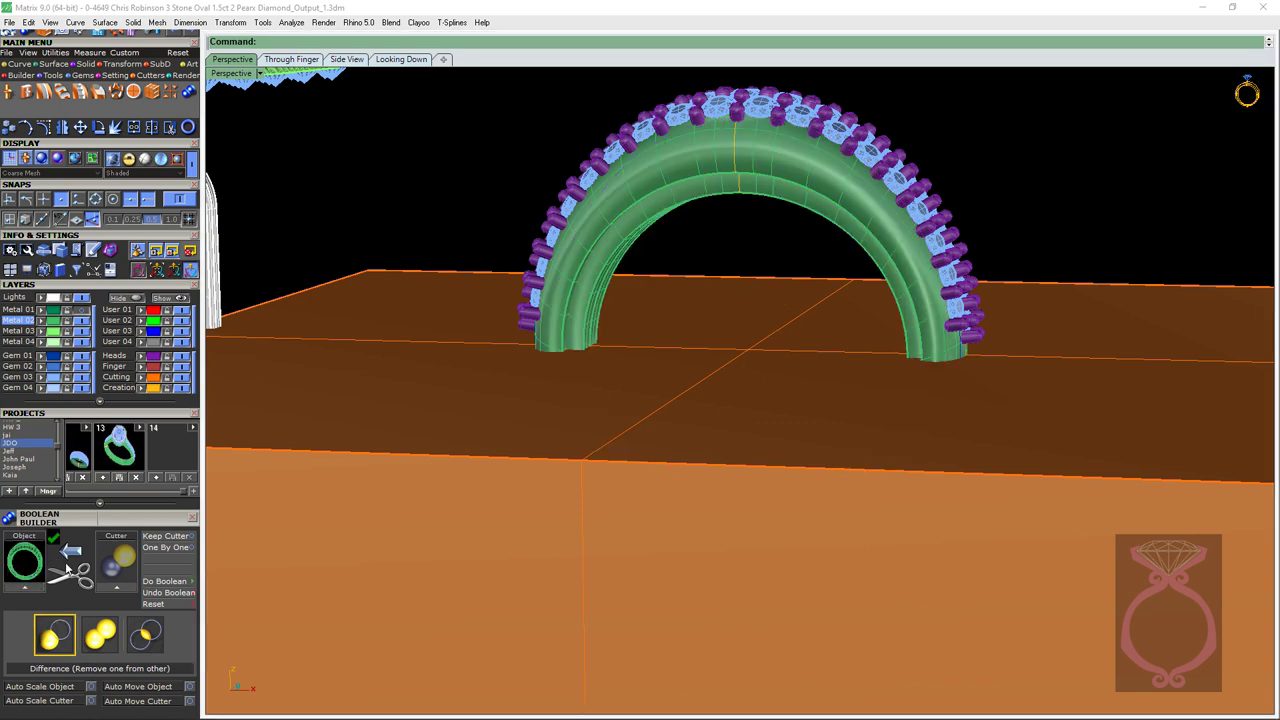
pyautogui.click(285, 465)
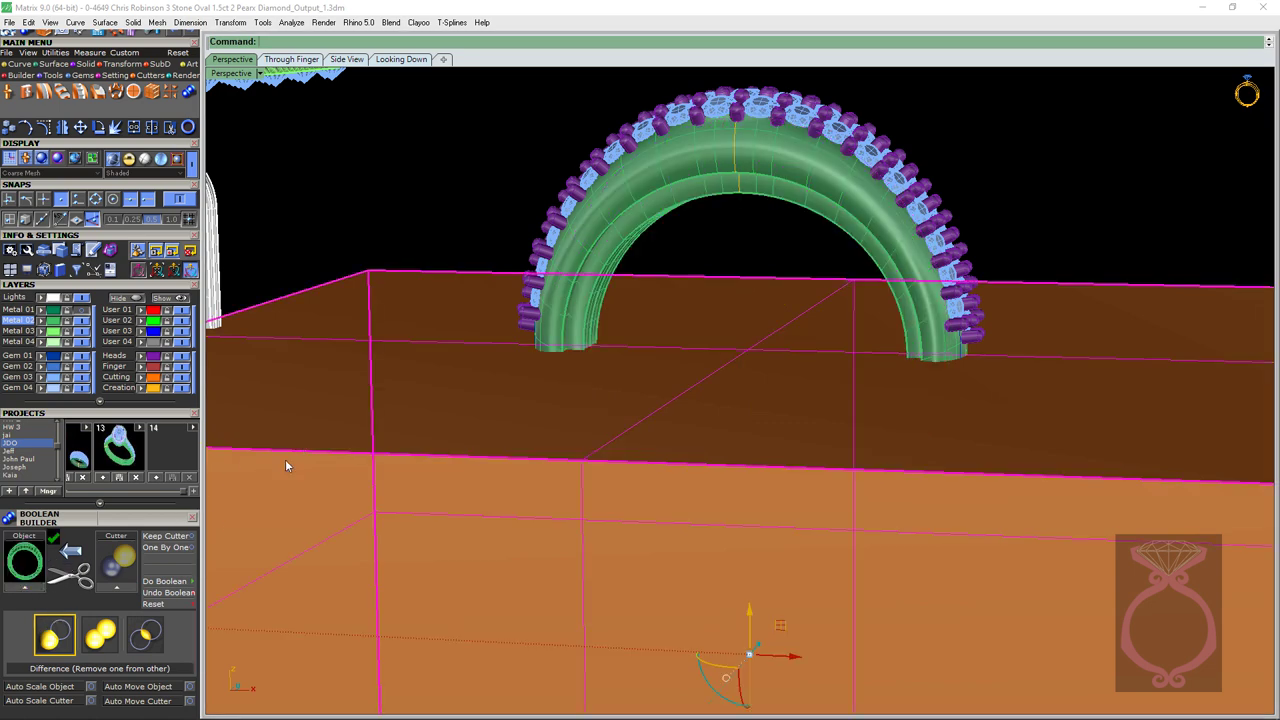
pyautogui.click(116, 588)
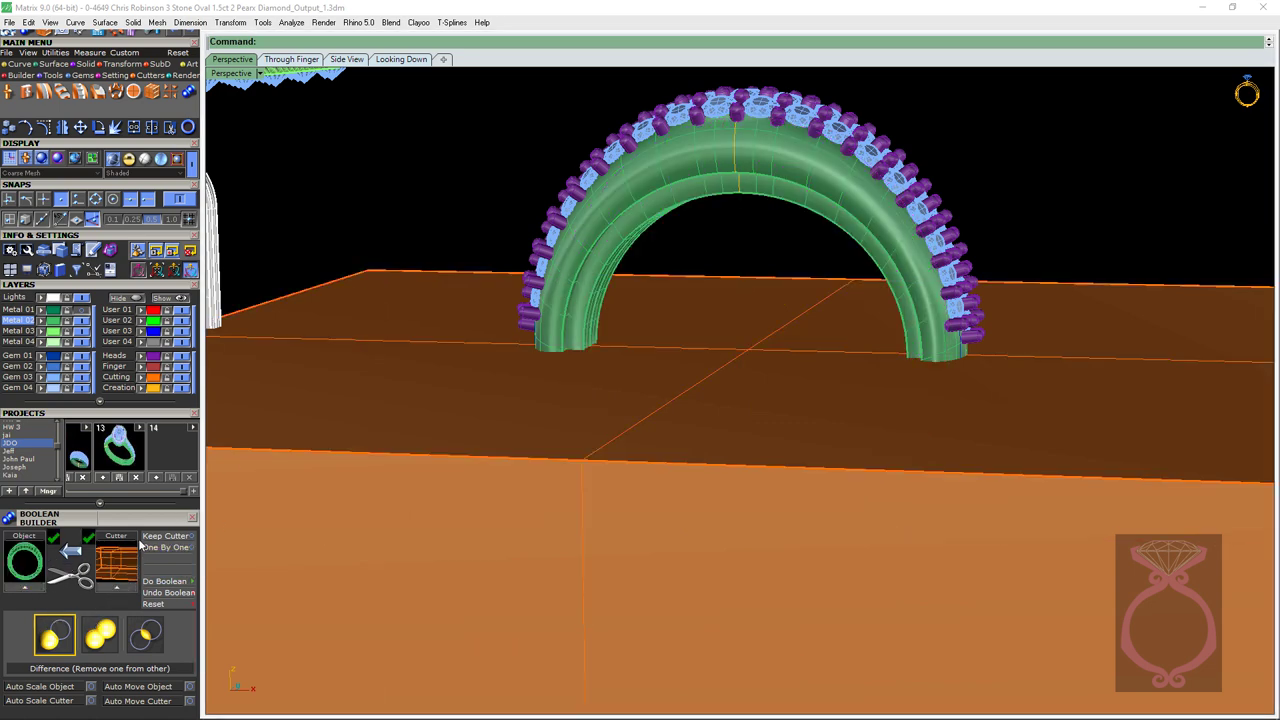
pyautogui.click(170, 582)
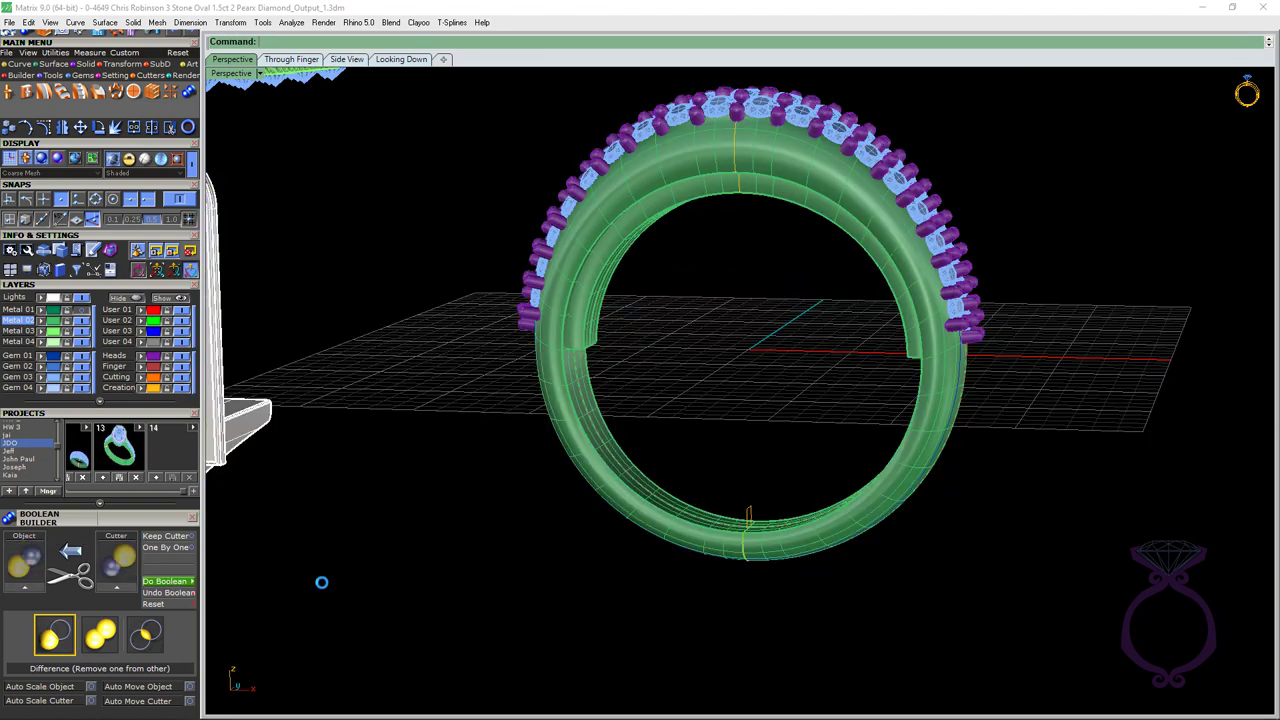
pyautogui.moveTo(320, 580); pyautogui.dragTo(484, 451, button='right')
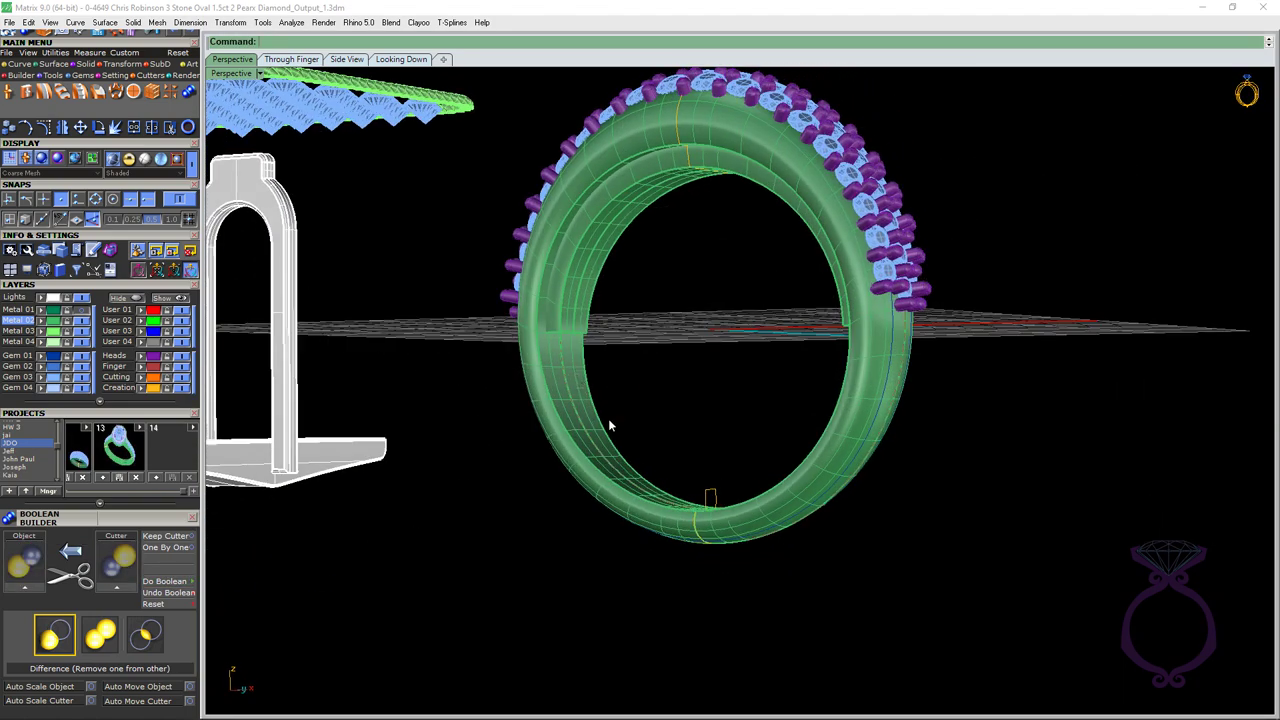
# Boolean-subtract the trimmed inner arc (Cutter) from the ring (Object).
pyautogui.moveTo(869, 379); pyautogui.dragTo(654, 342, button='right')
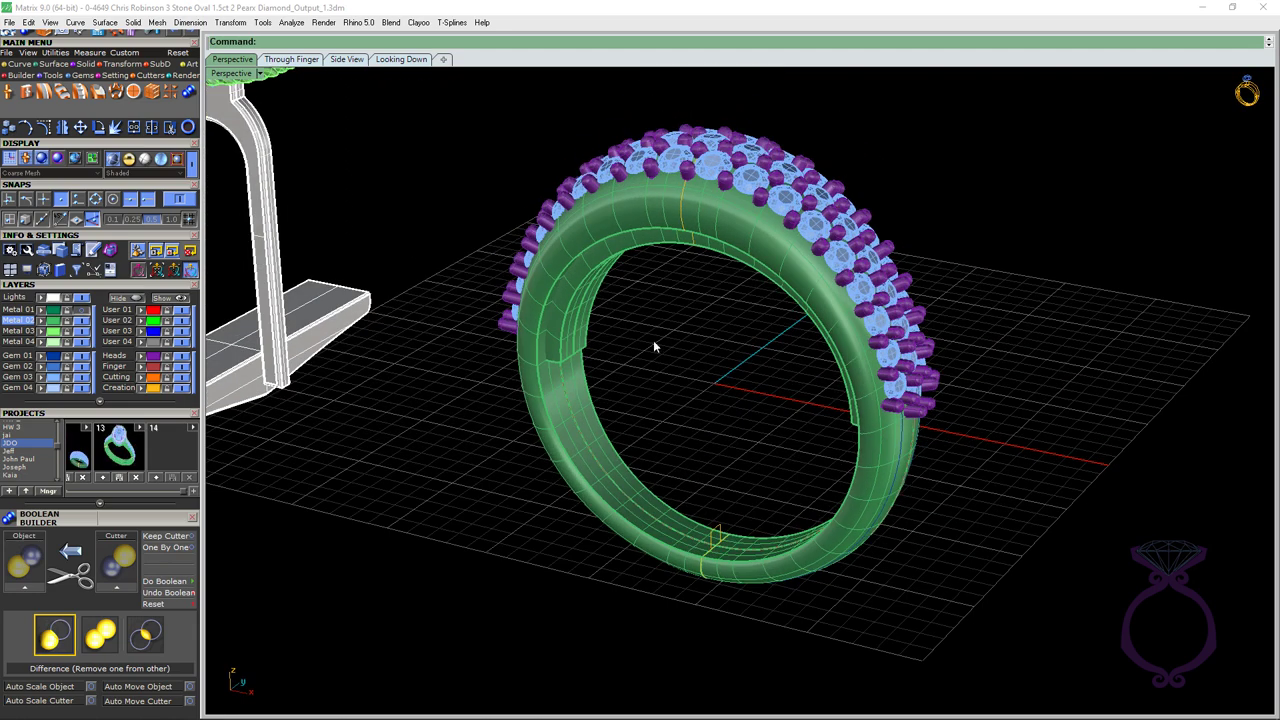
pyautogui.click(576, 322)
pyautogui.click(114, 587)
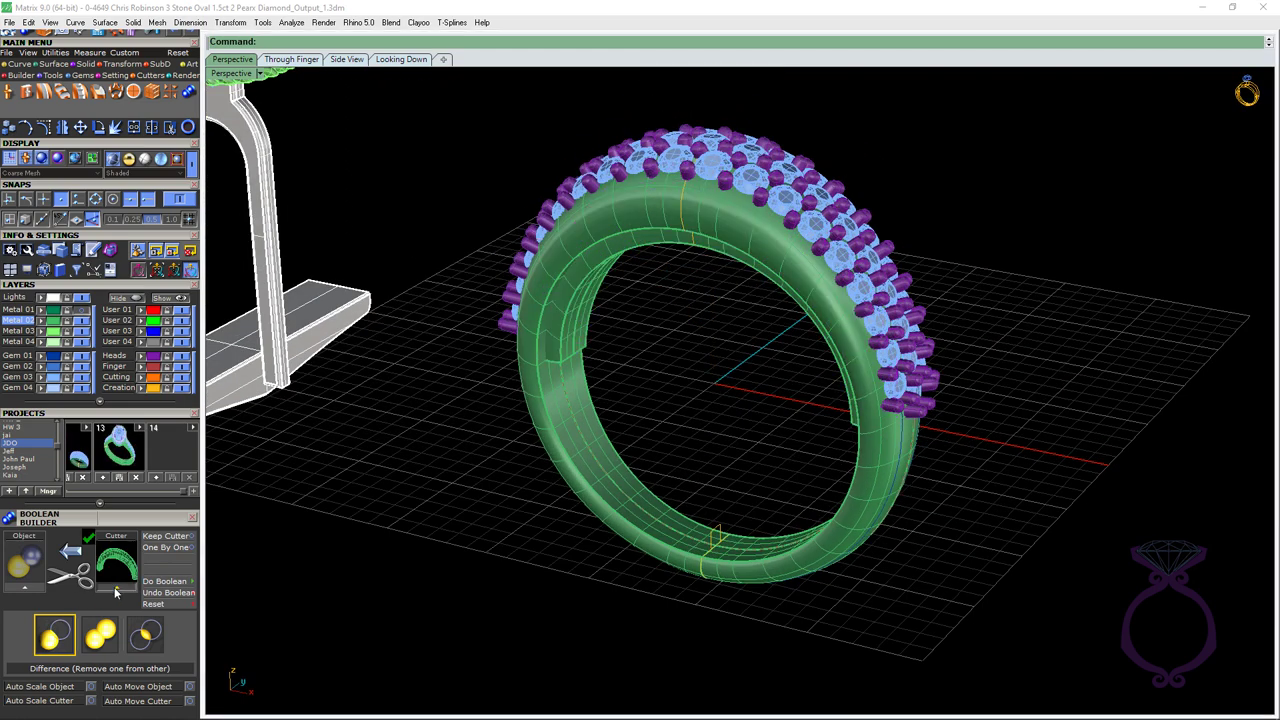
pyautogui.click(571, 486)
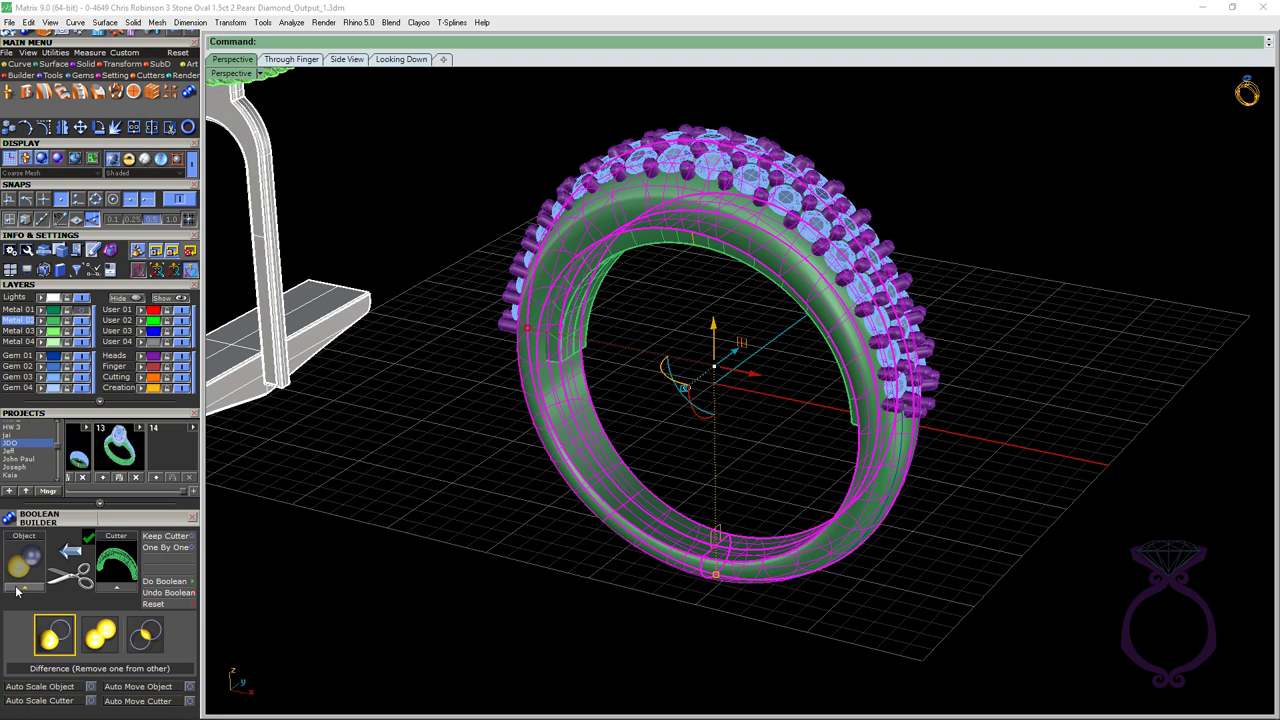
pyautogui.click(24, 562)
pyautogui.click(178, 581)
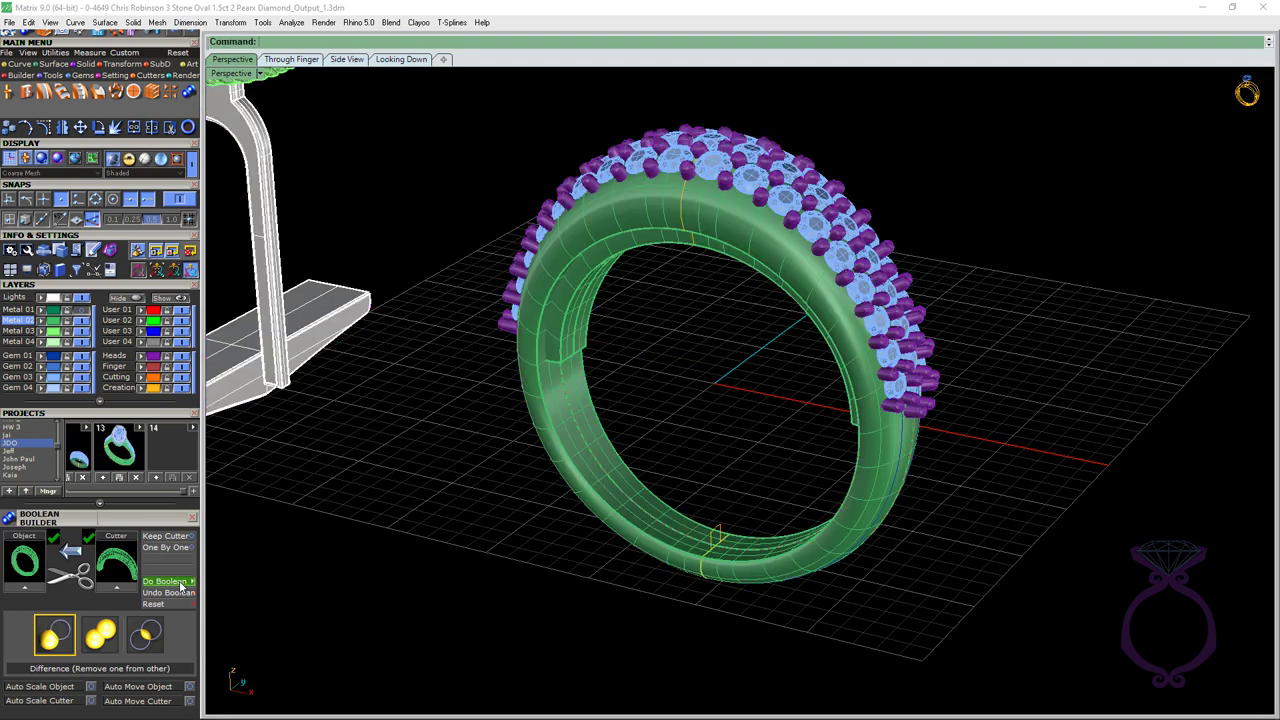
pyautogui.moveTo(560, 300); pyautogui.dragTo(603, 491, button='right')
pyautogui.click(600, 494)
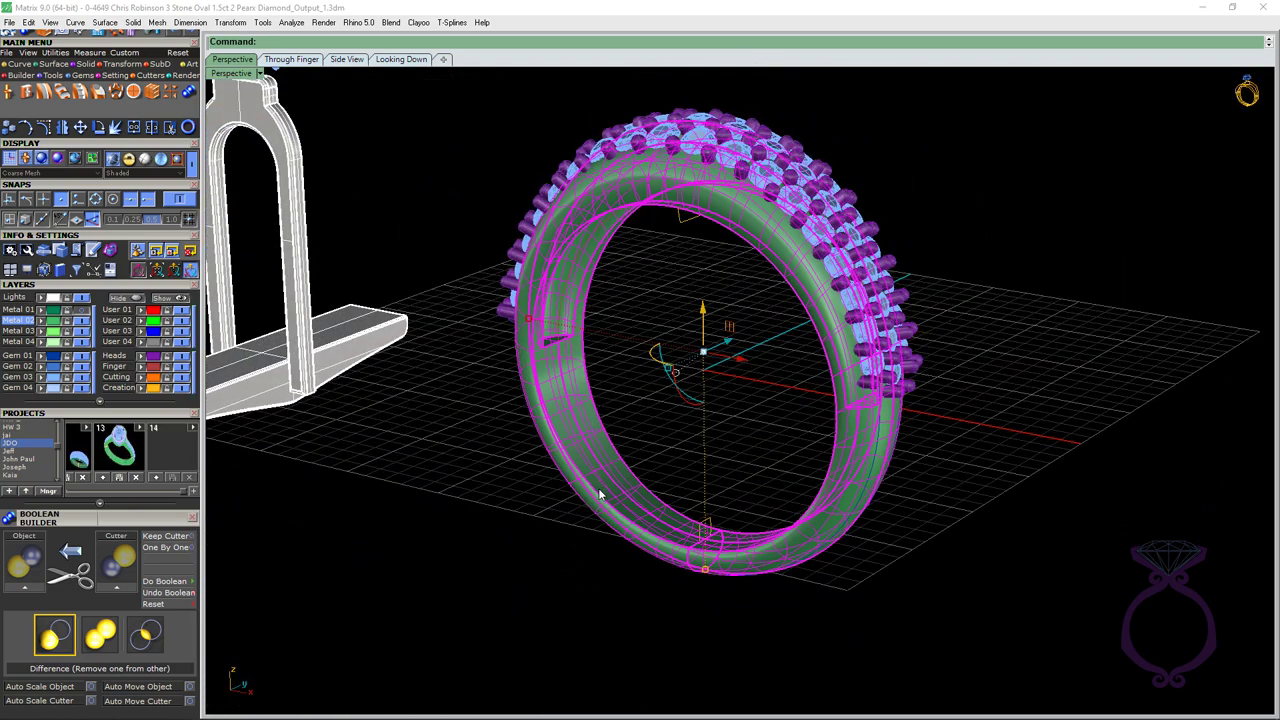
pyautogui.hotkey('ctrl', 'h')
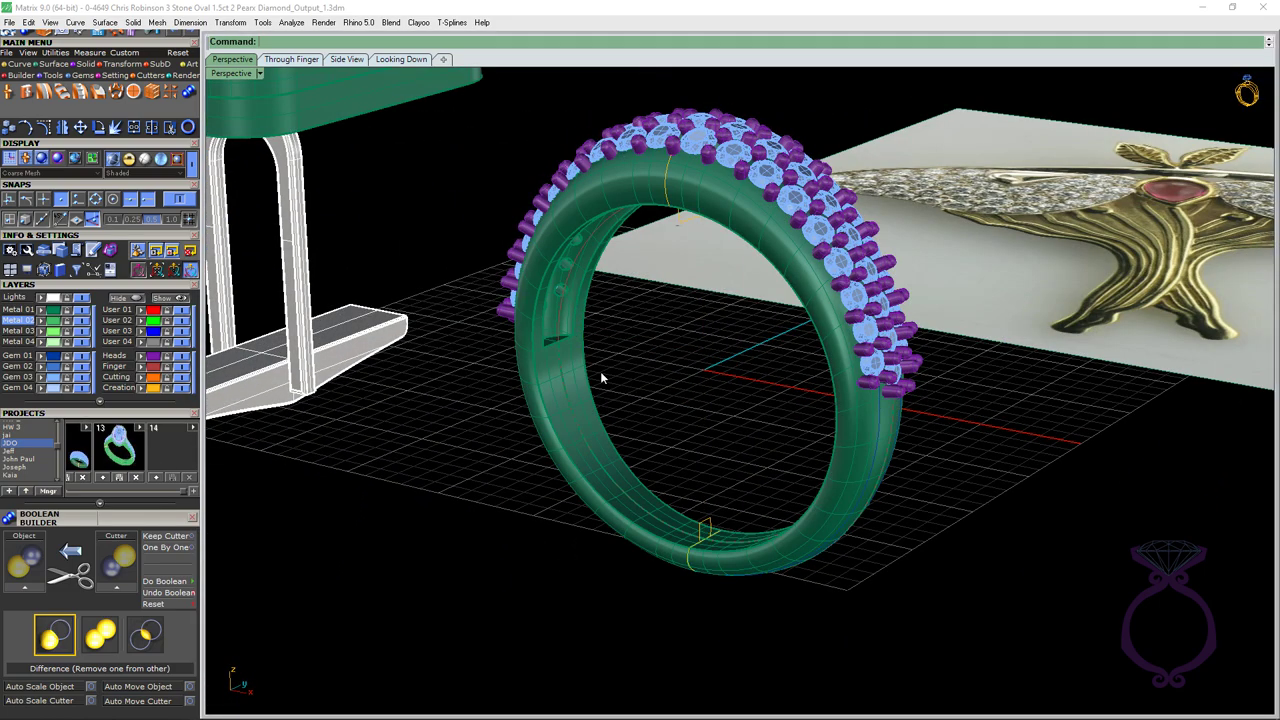
pyautogui.moveTo(600, 374); pyautogui.dragTo(606, 271, button='right')
pyautogui.scroll(5, 594, 241)
pyautogui.scroll(-5, 596, 245)
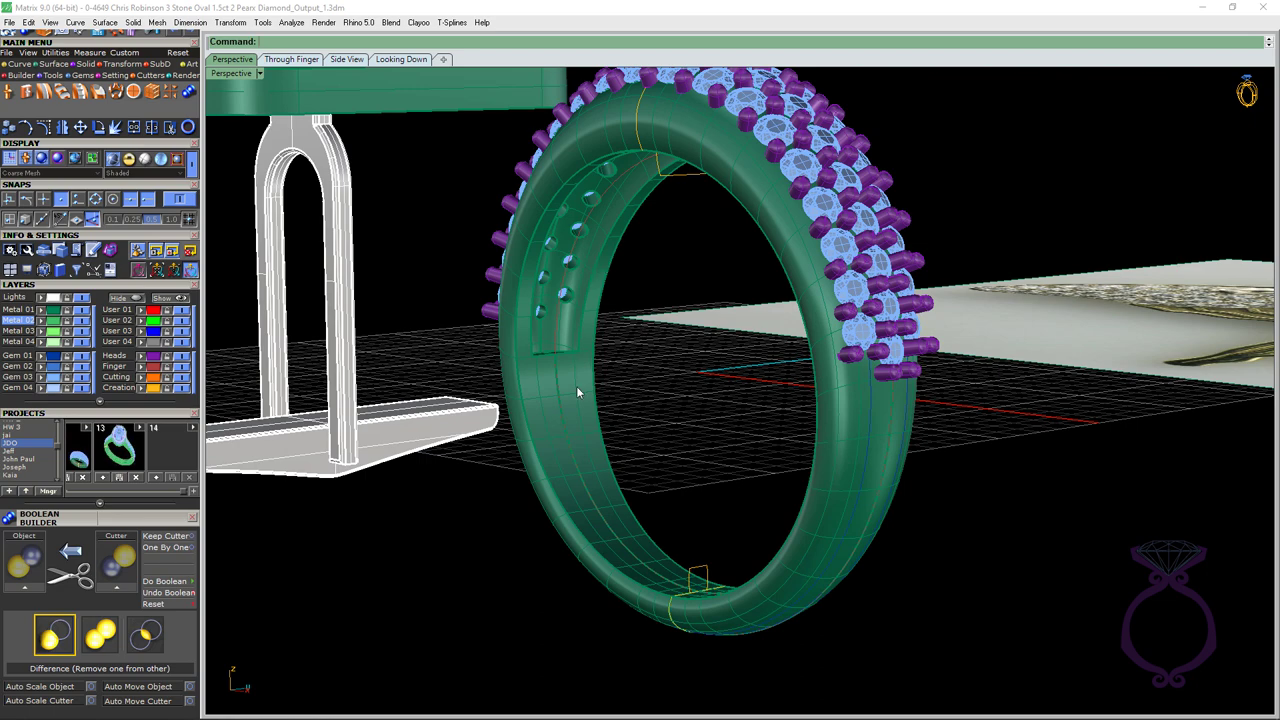
pyautogui.moveTo(576, 386); pyautogui.dragTo(560, 199, button='right')
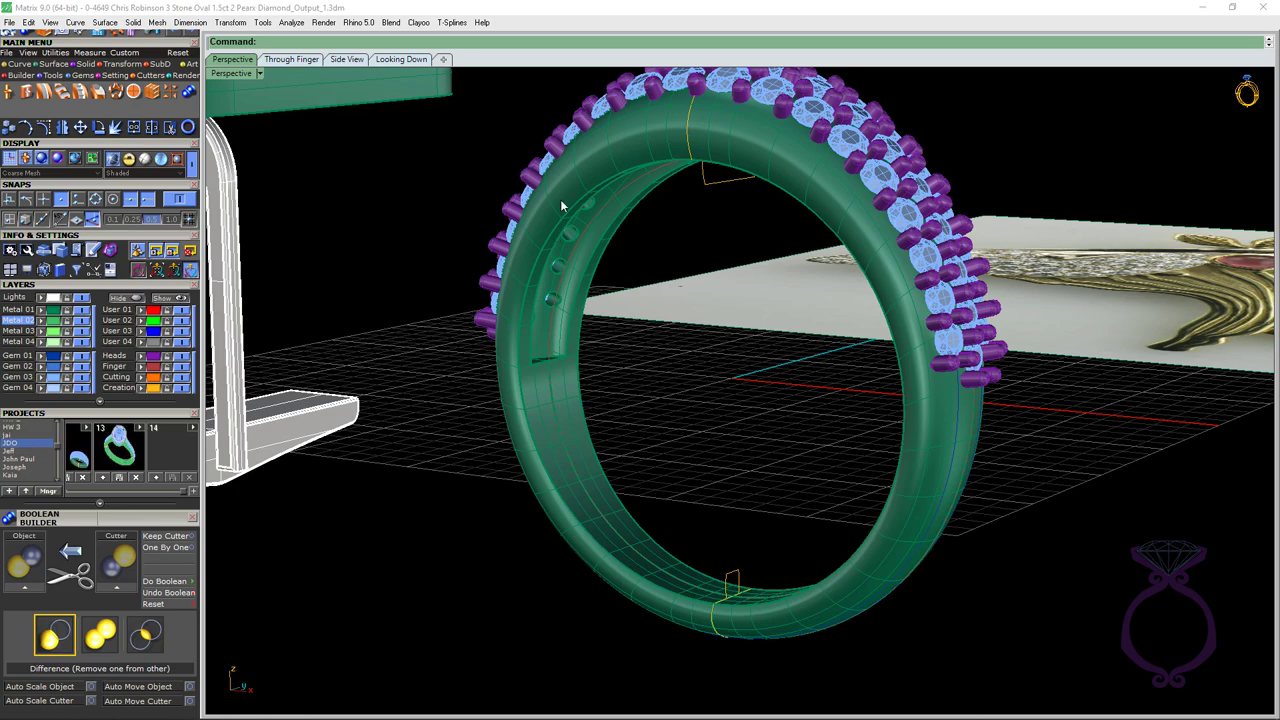
pyautogui.moveTo(720, 389); pyautogui.dragTo(749, 479, button='right')
pyautogui.scroll(3, 600, 345)
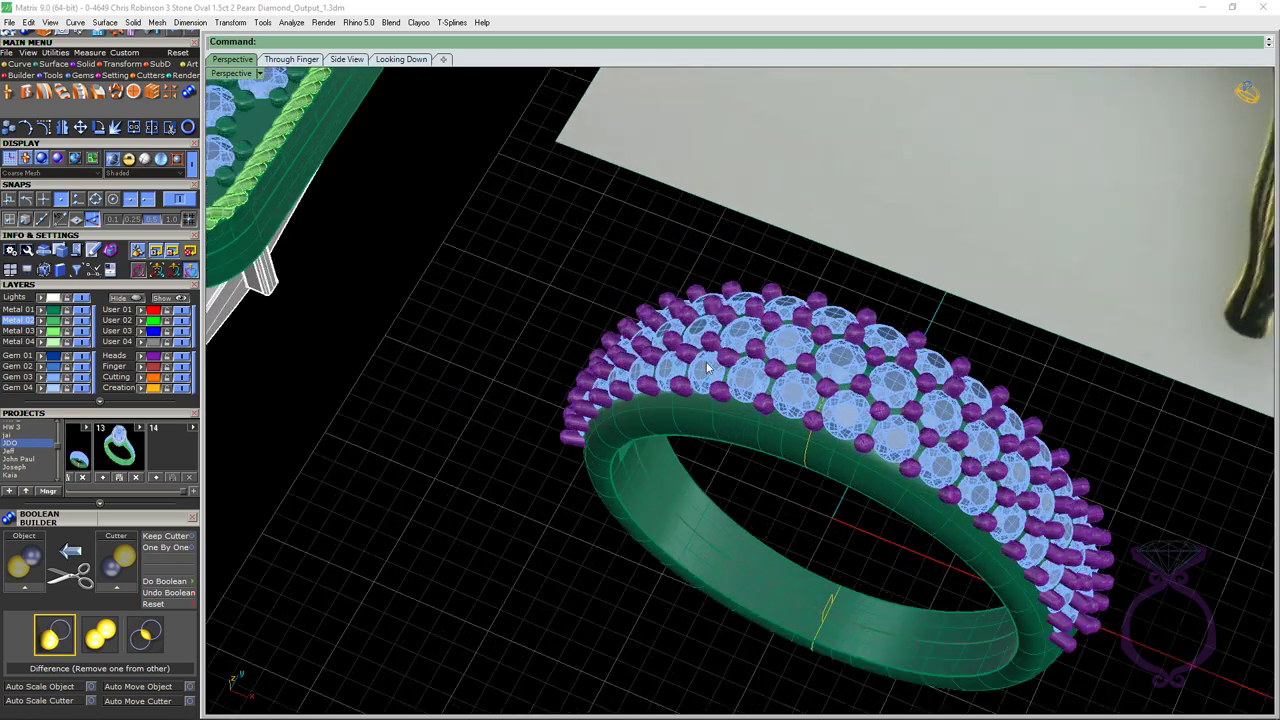
pyautogui.scroll(-3, 705, 368)
pyautogui.scroll(6, 705, 368)
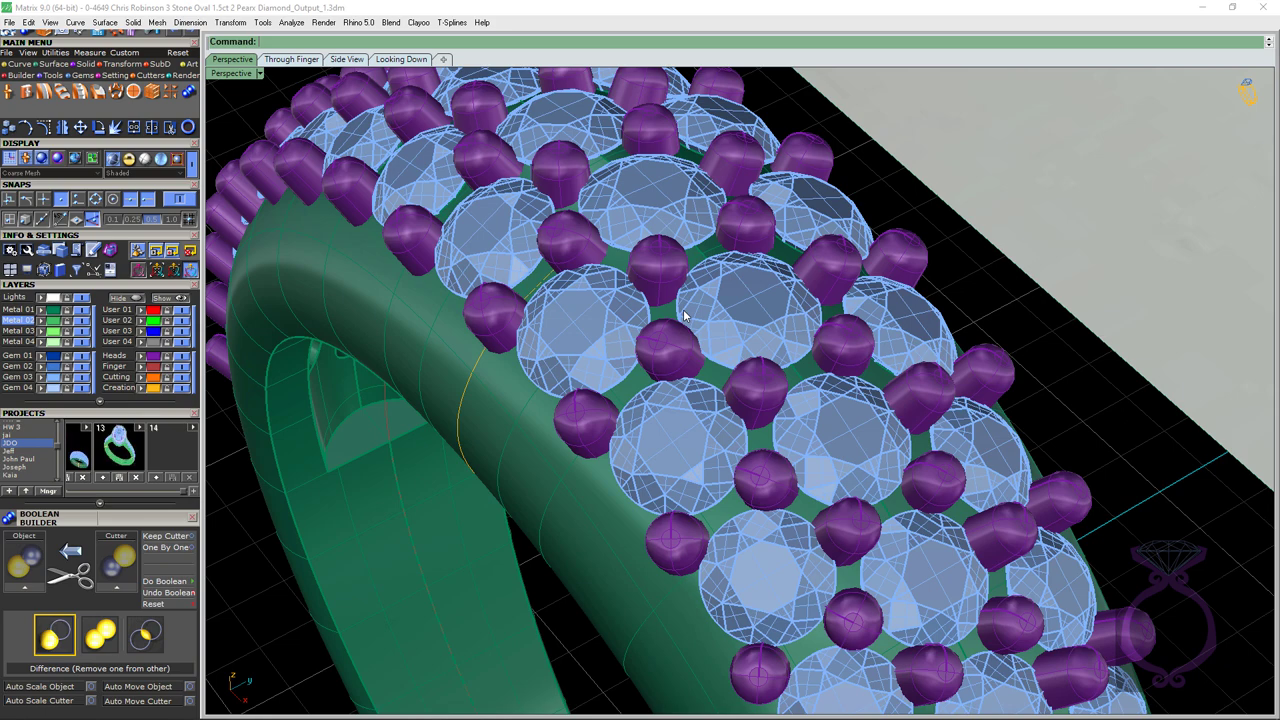
pyautogui.scroll(-5, 684, 316)
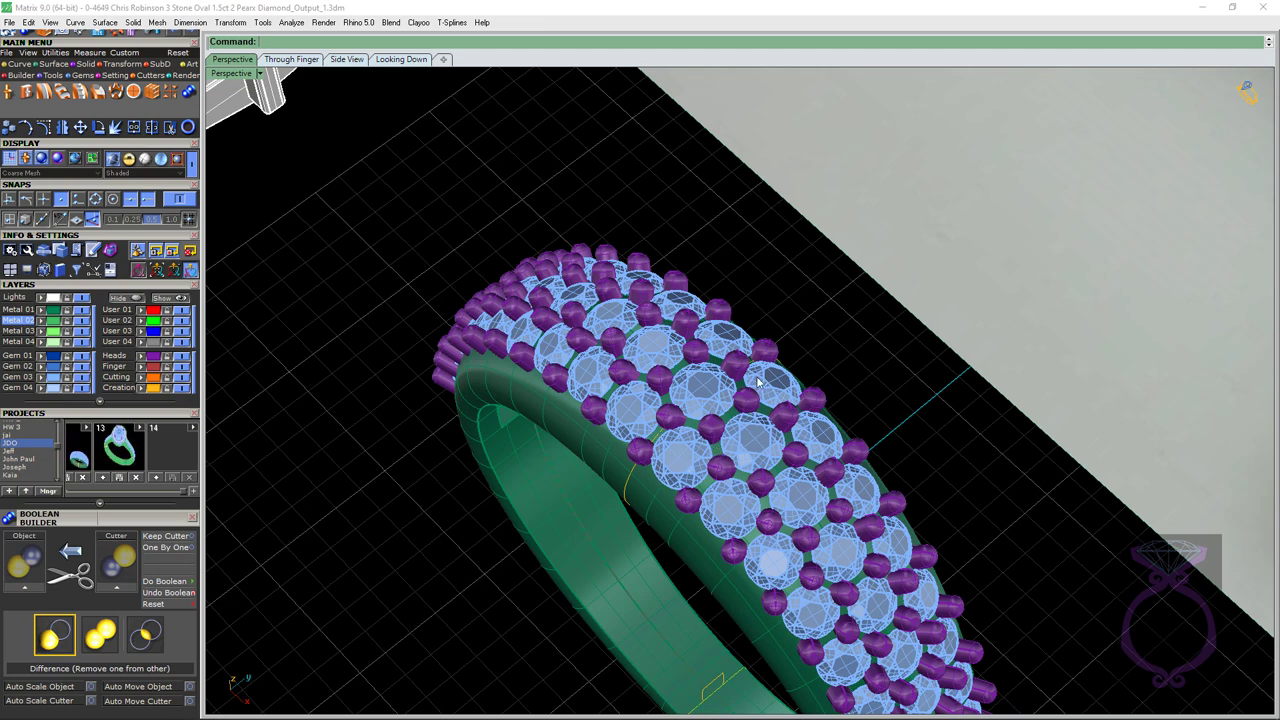
pyautogui.scroll(-5, 760, 384)
# Zoom onto the square cufflink top and show the Gems tools with another tool row.
pyautogui.scroll(-4, 594, 433)
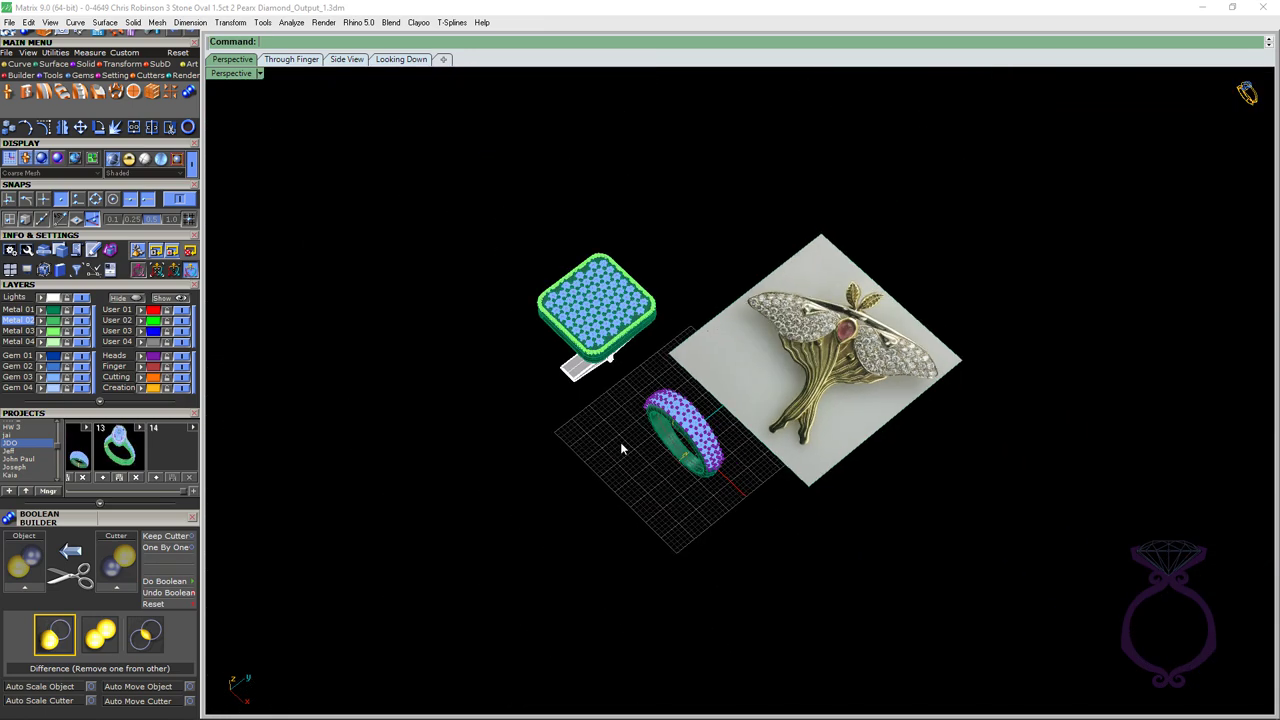
pyautogui.scroll(2, 620, 442)
pyautogui.scroll(4, 568, 388)
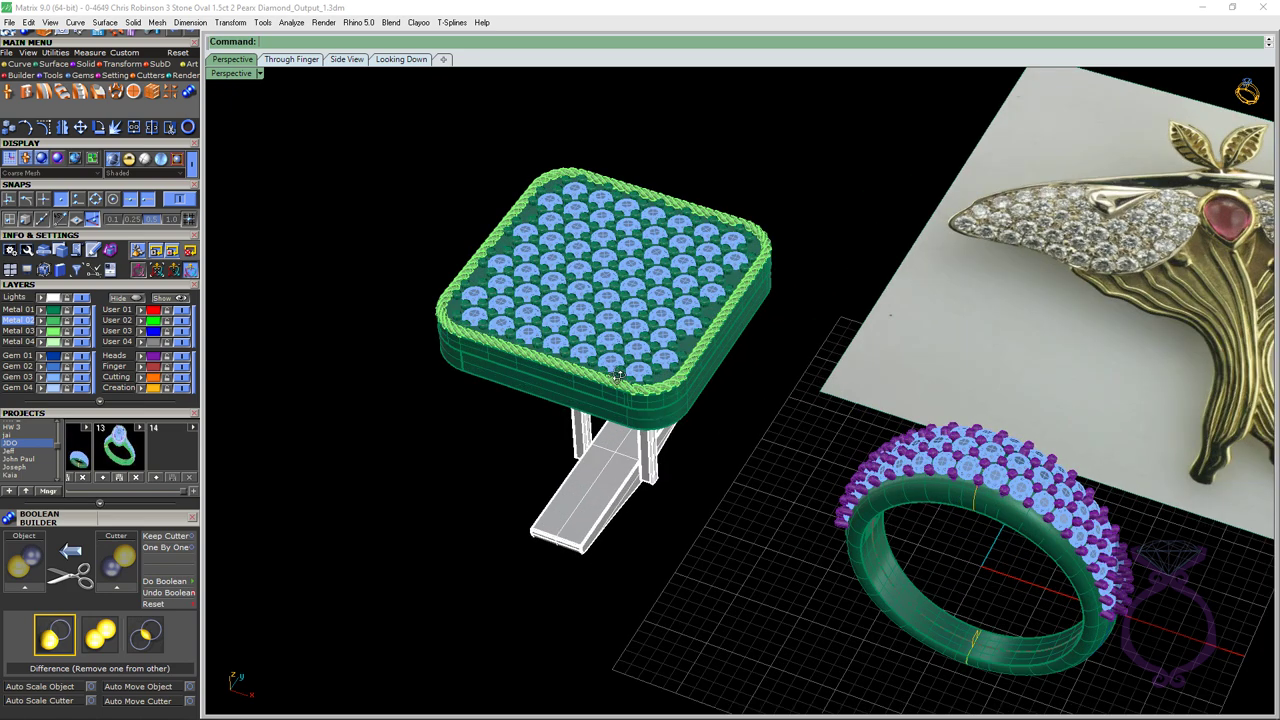
pyautogui.scroll(3, 605, 385)
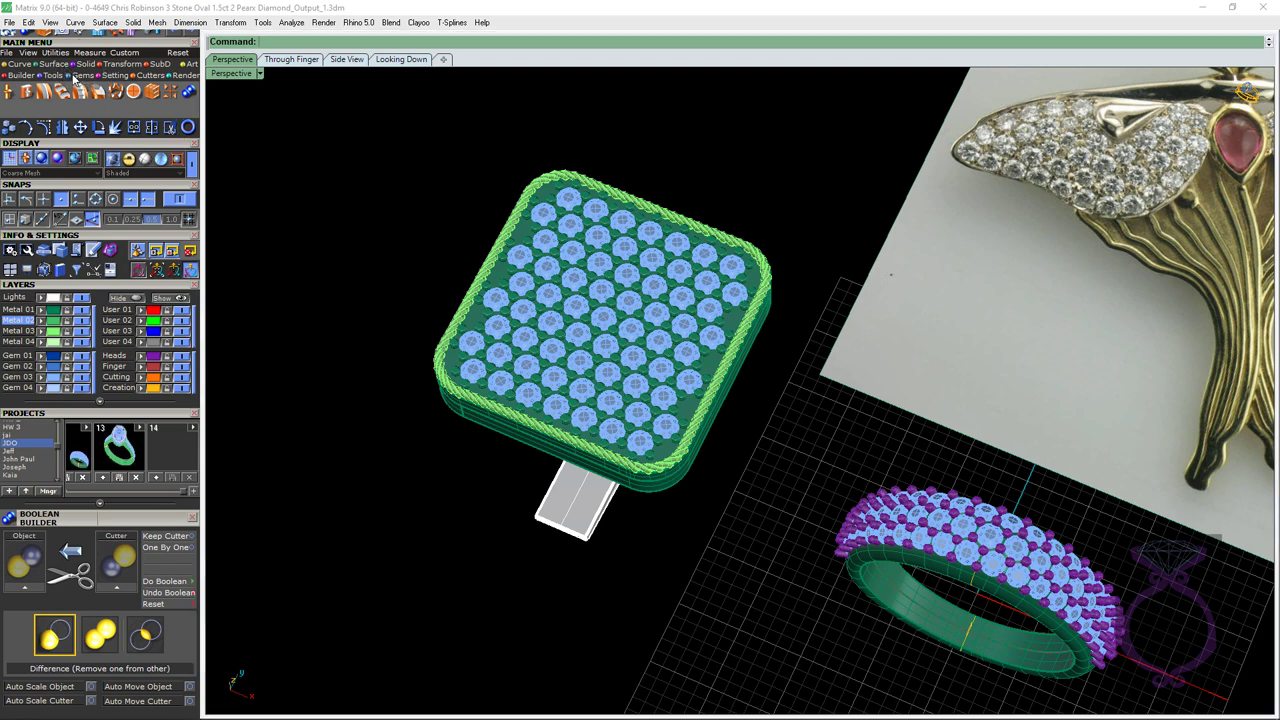
pyautogui.click(74, 75)
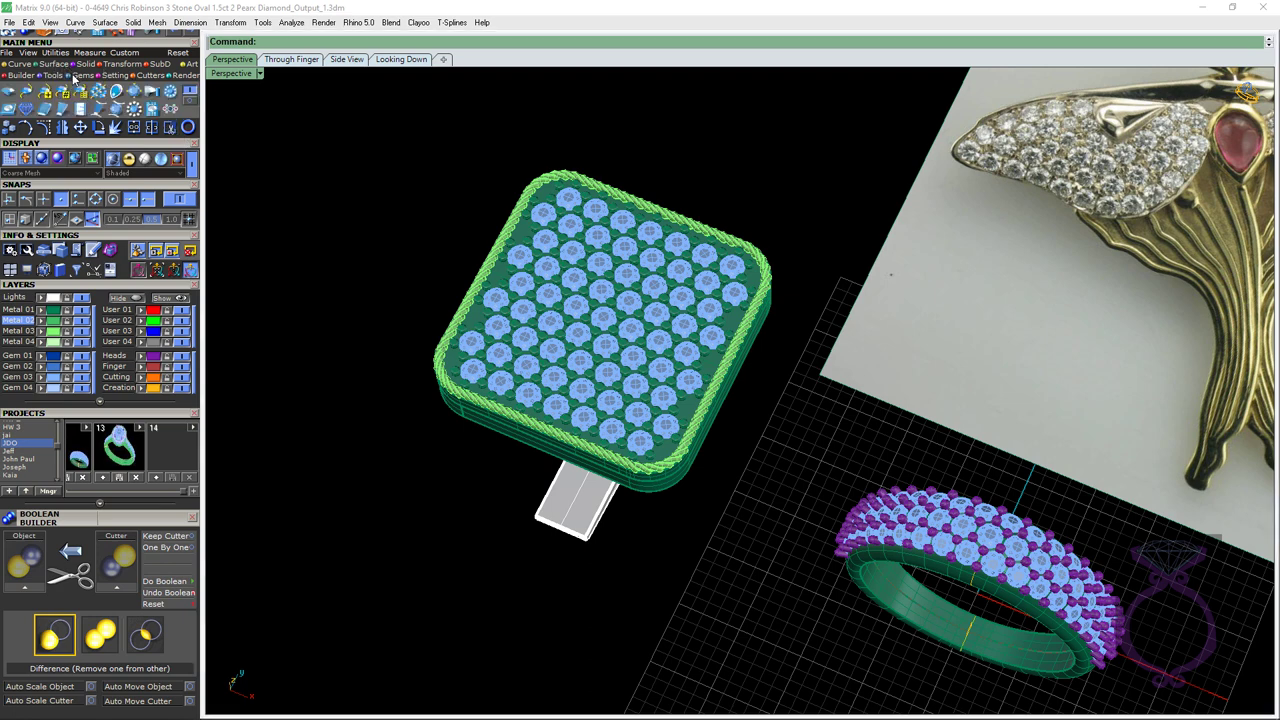
pyautogui.click(191, 104)
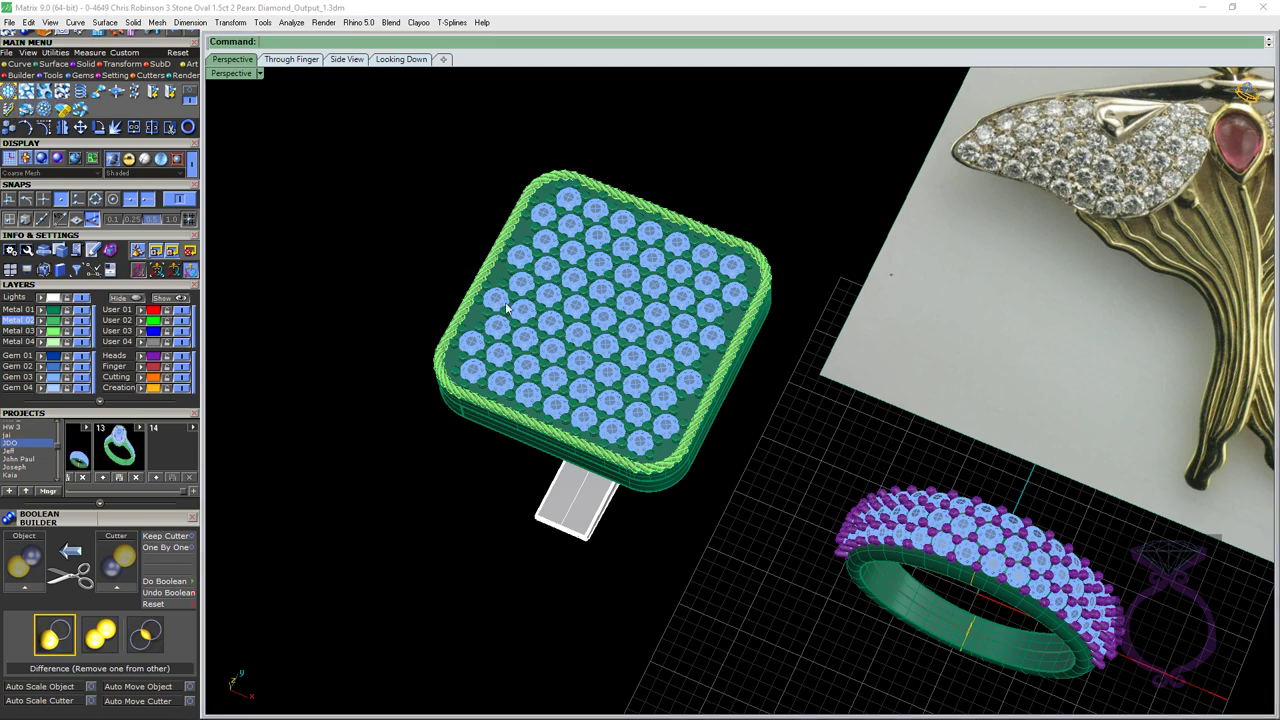
pyautogui.moveTo(557, 324); pyautogui.dragTo(533, 243, button='right')
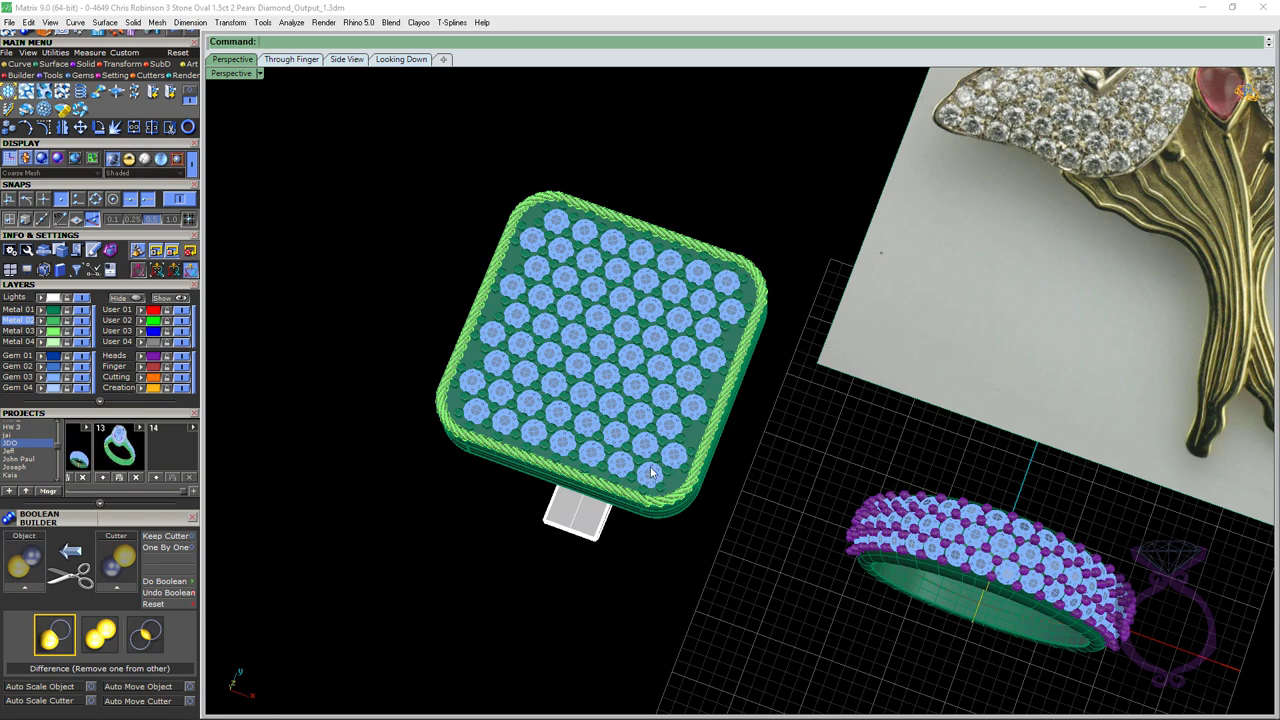
pyautogui.scroll(3, 601, 352)
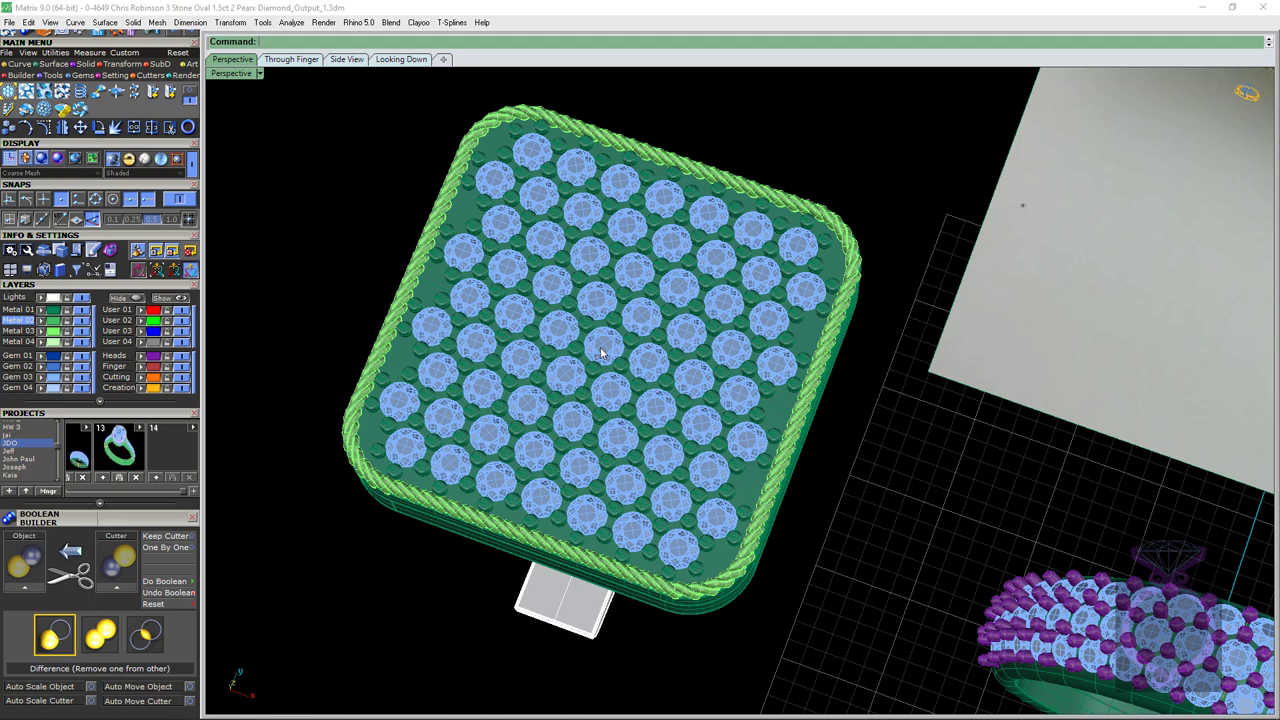
pyautogui.scroll(-3, 601, 352)
pyautogui.moveTo(601, 352); pyautogui.dragTo(648, 290, button='right')
pyautogui.scroll(5, 630, 322)
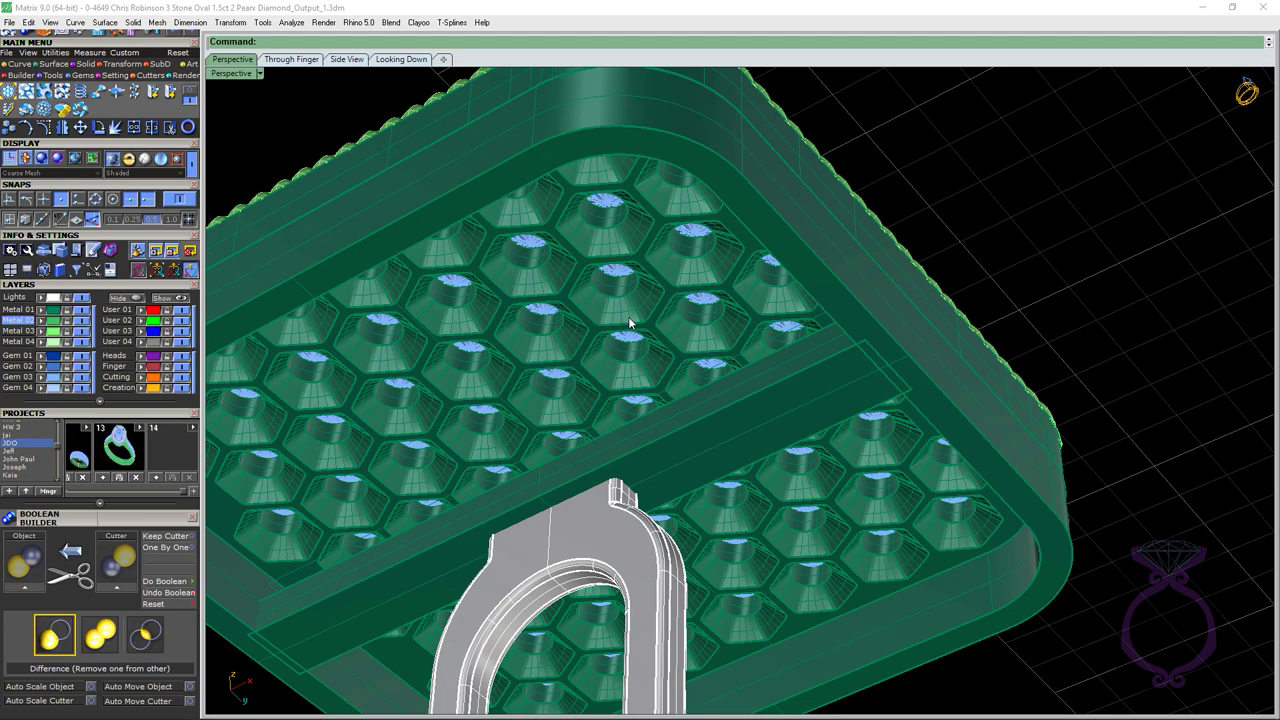
pyautogui.scroll(-5, 630, 322)
pyautogui.moveTo(630, 322); pyautogui.dragTo(672, 468, button='right')
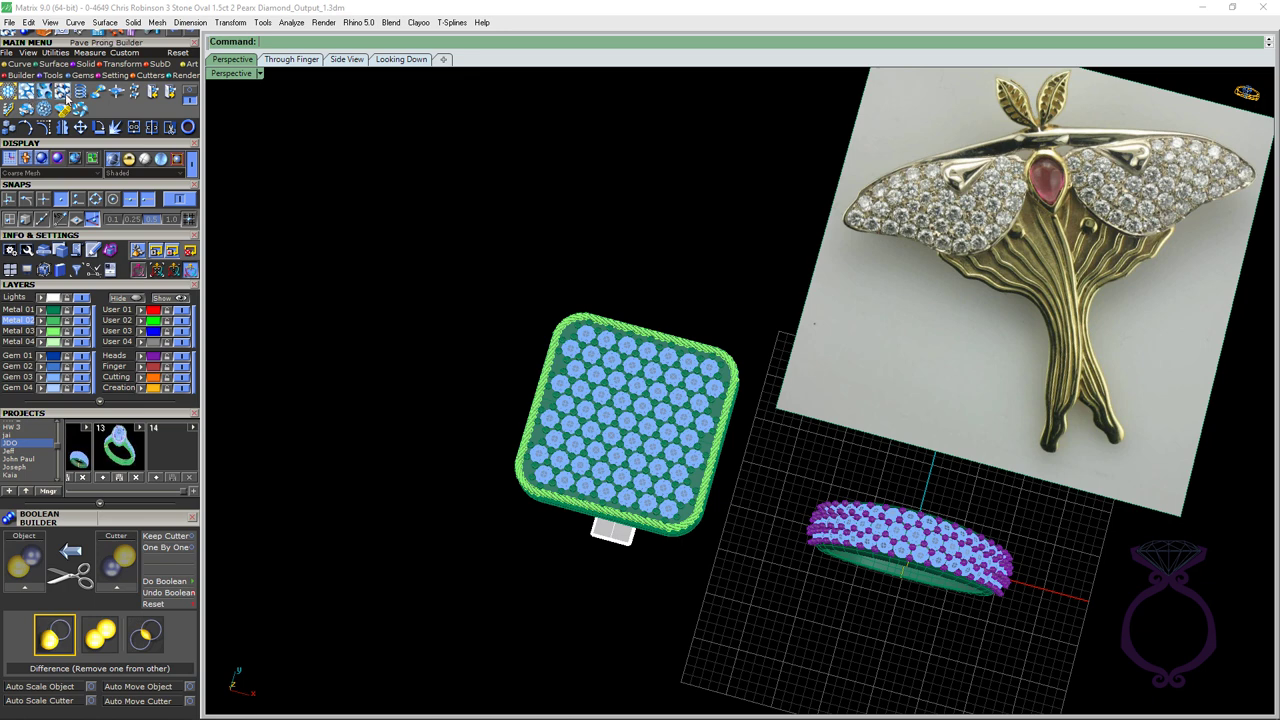
pyautogui.moveTo(615, 582); pyautogui.dragTo(665, 478, button='right')
pyautogui.scroll(8, 665, 478)
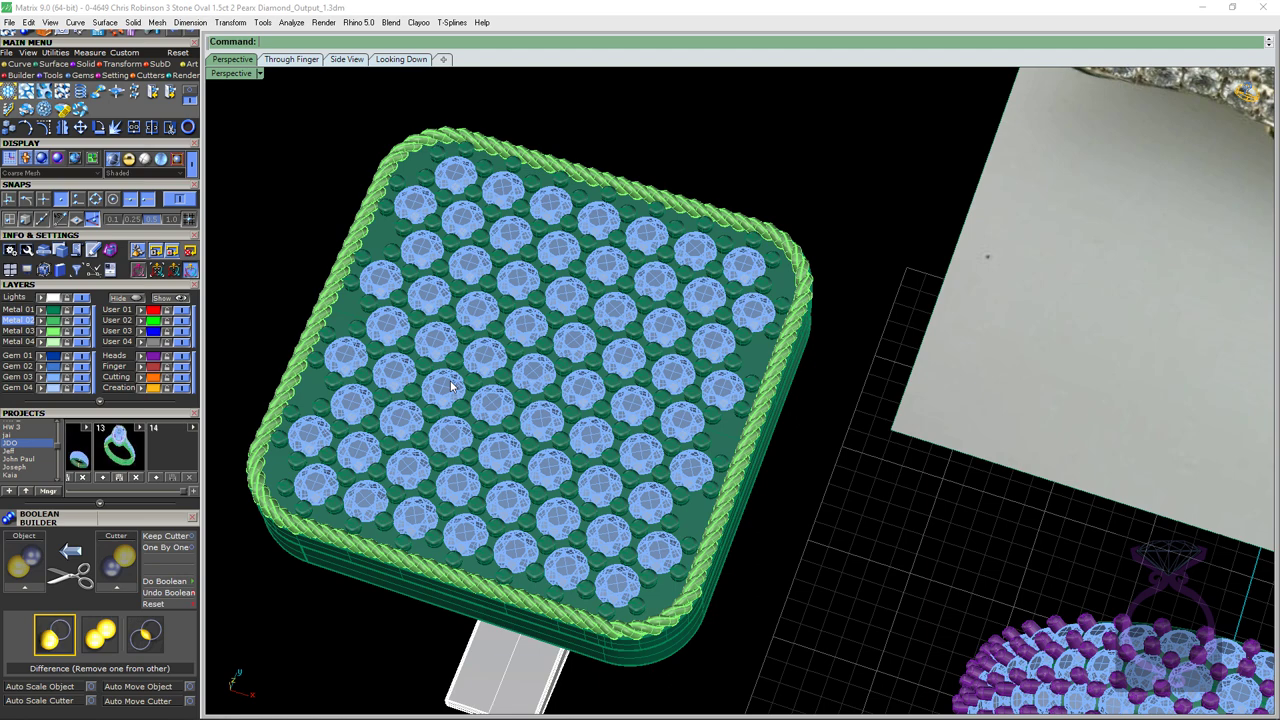
pyautogui.scroll(-2, 450, 380)
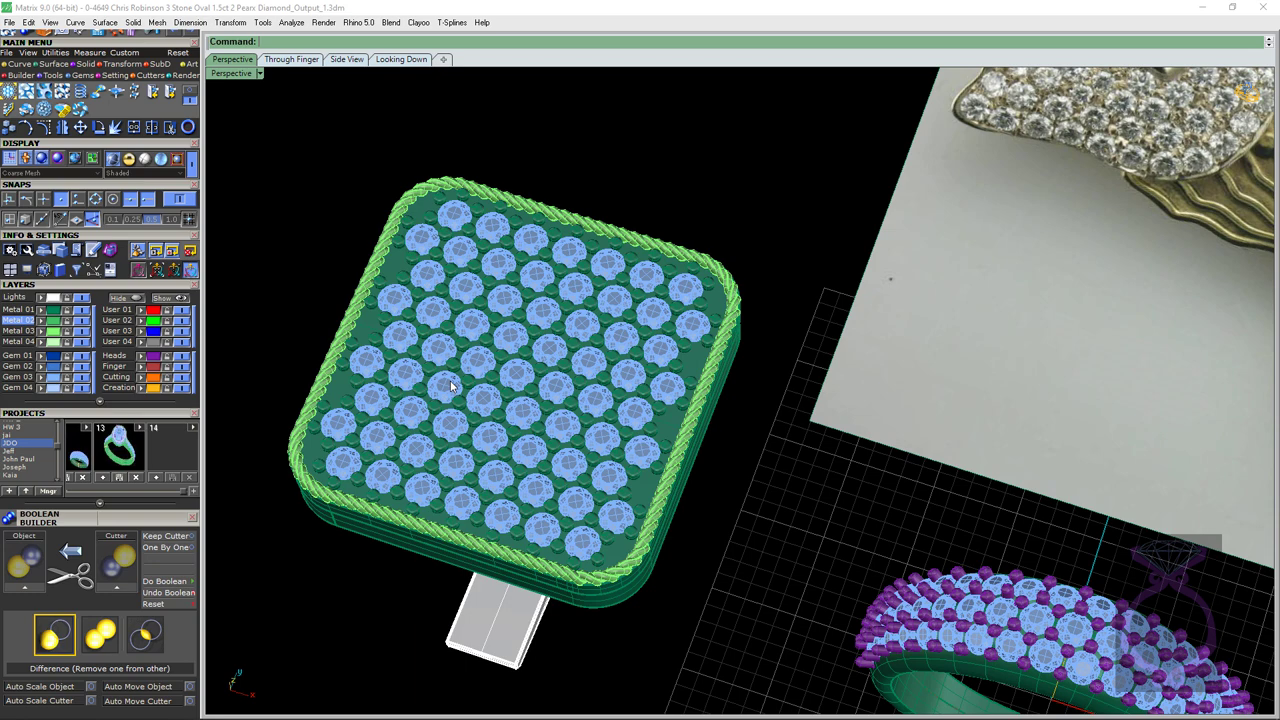
pyautogui.scroll(-3, 450, 380)
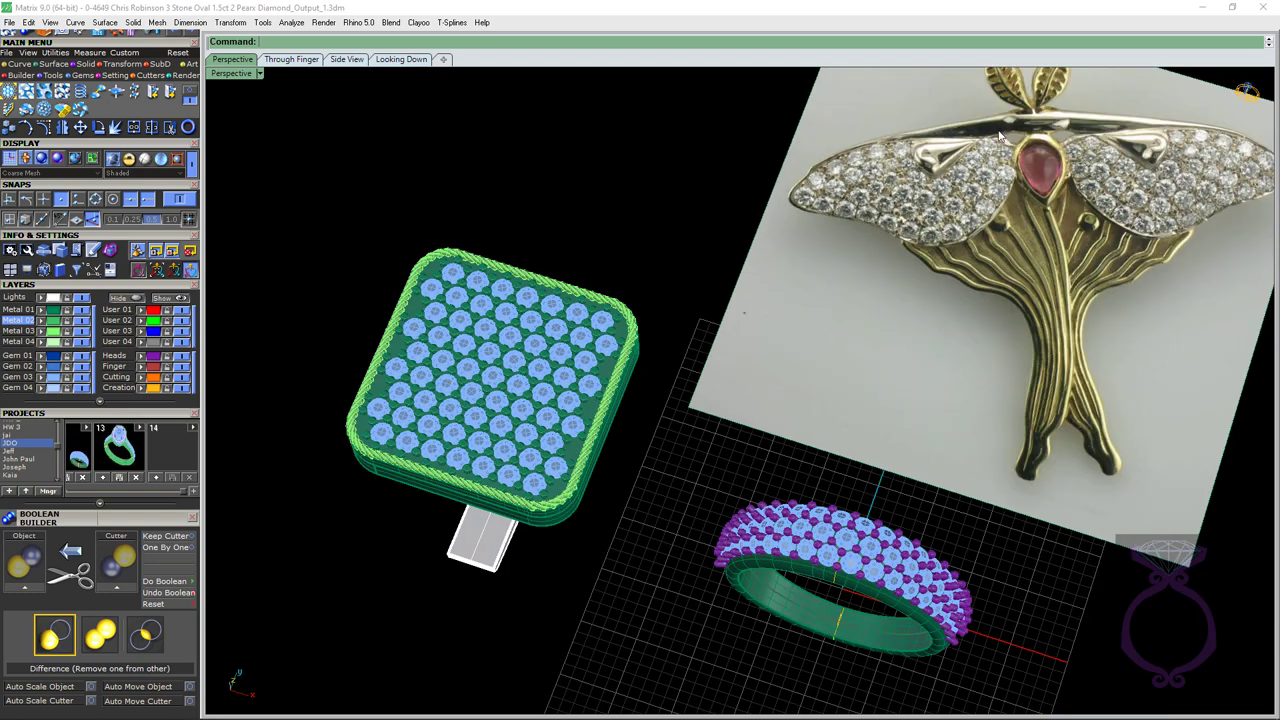
pyautogui.scroll(2, 998, 134)
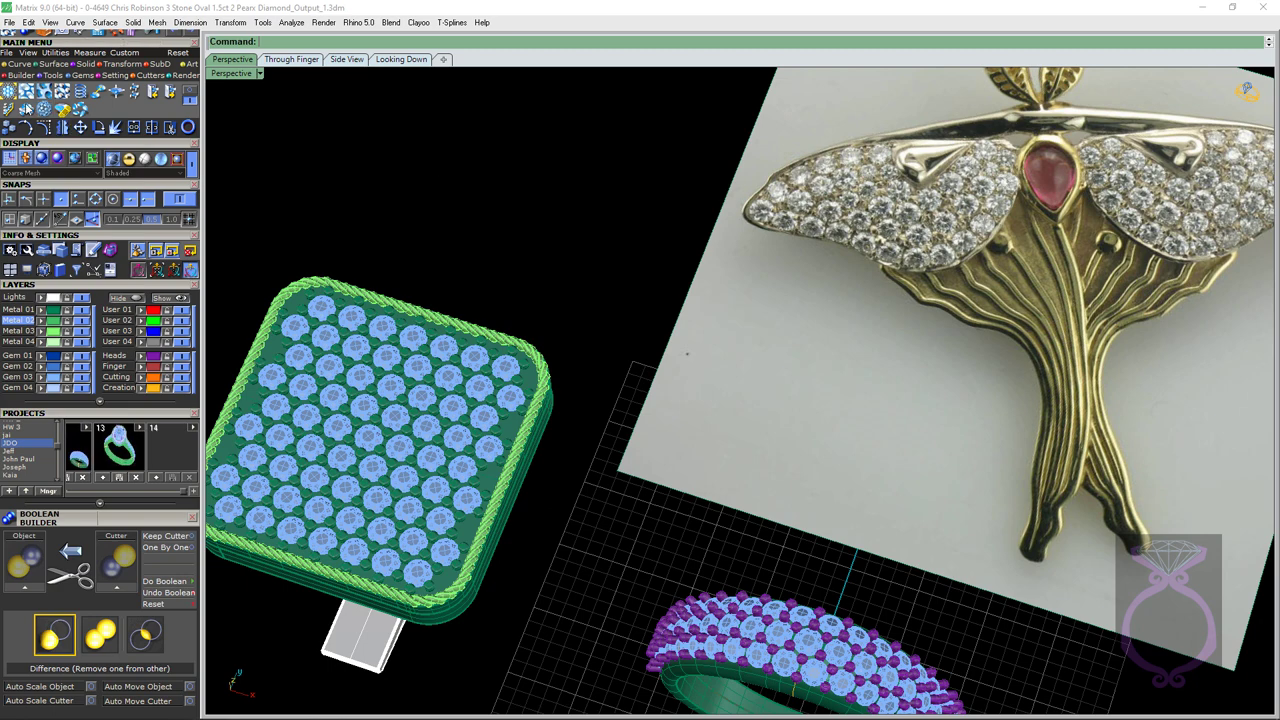
# Go from the gem placement tools to the pavé-setting tool set, orbiting to check the undersides.
pyautogui.click(174, 92)
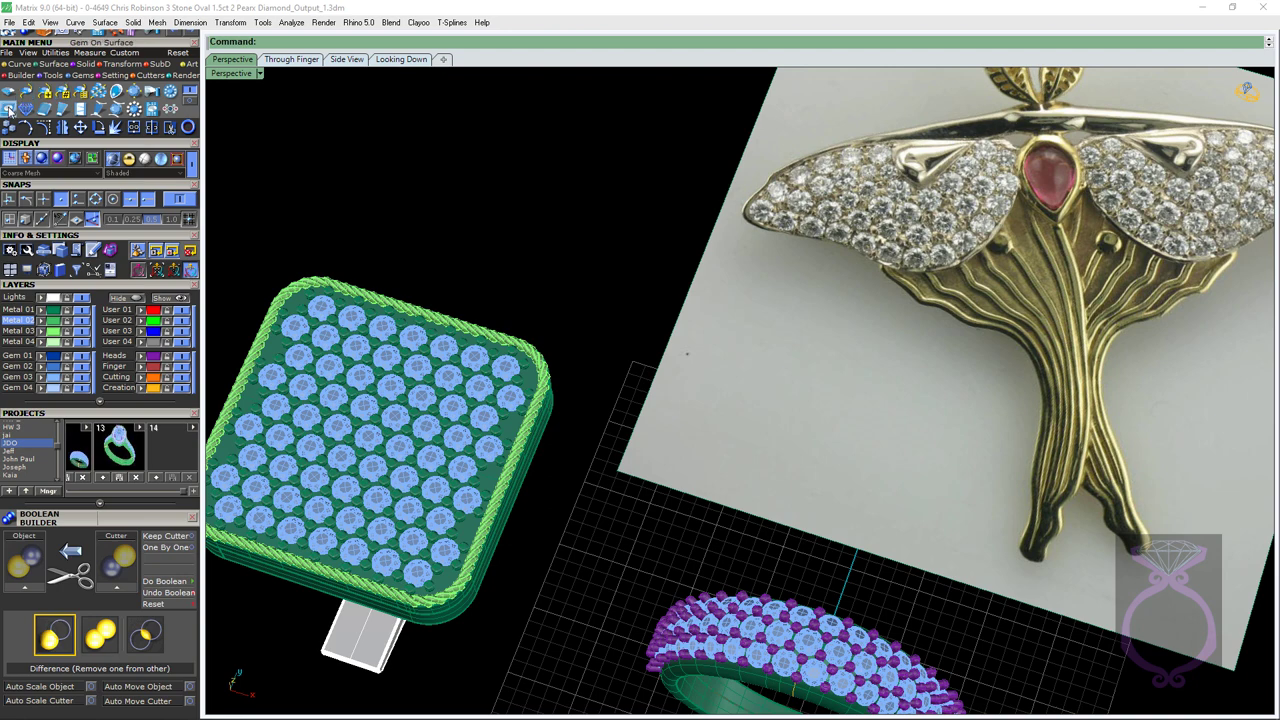
pyautogui.click(8, 108)
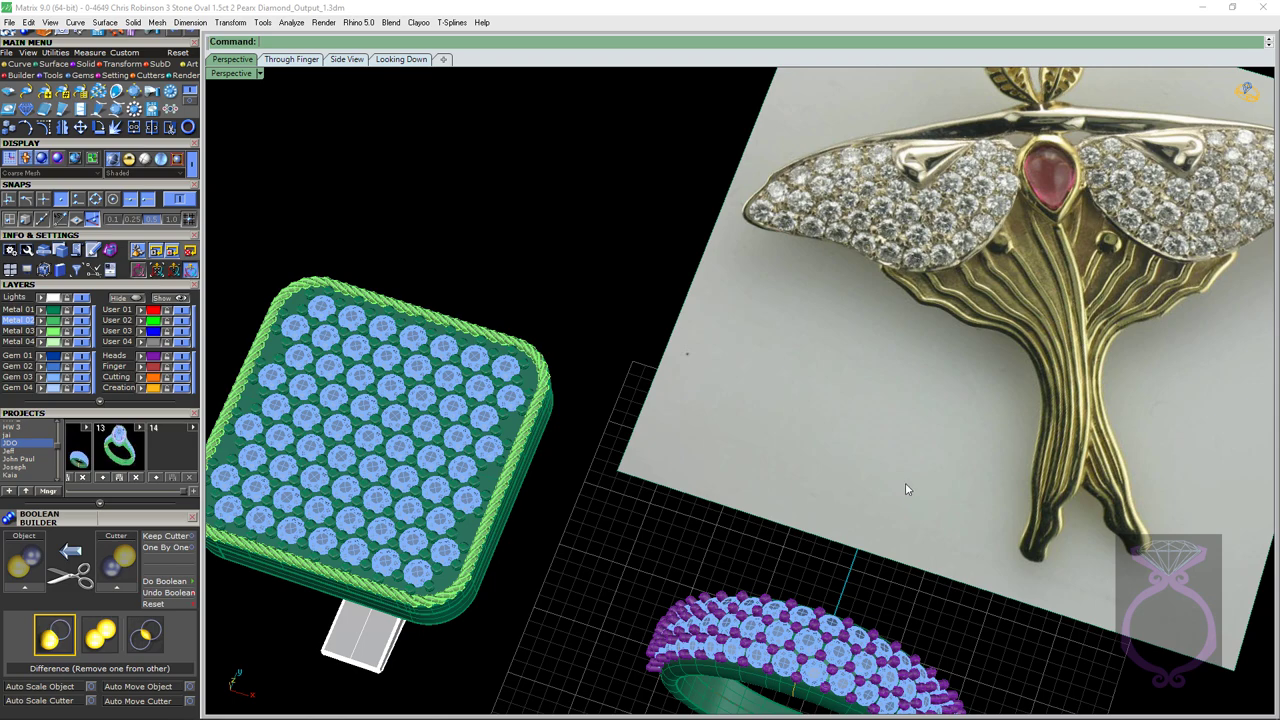
pyautogui.moveTo(905, 482); pyautogui.dragTo(860, 195, button='right')
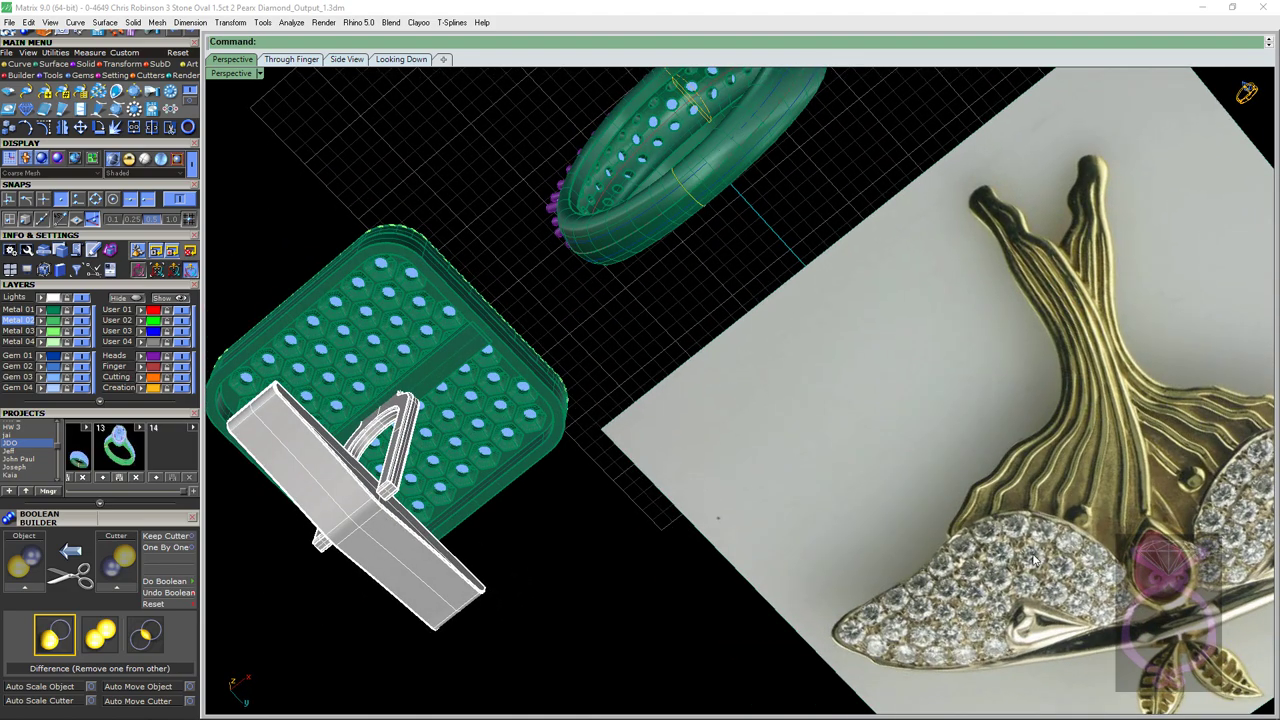
pyautogui.moveTo(817, 263); pyautogui.dragTo(765, 510, button='right')
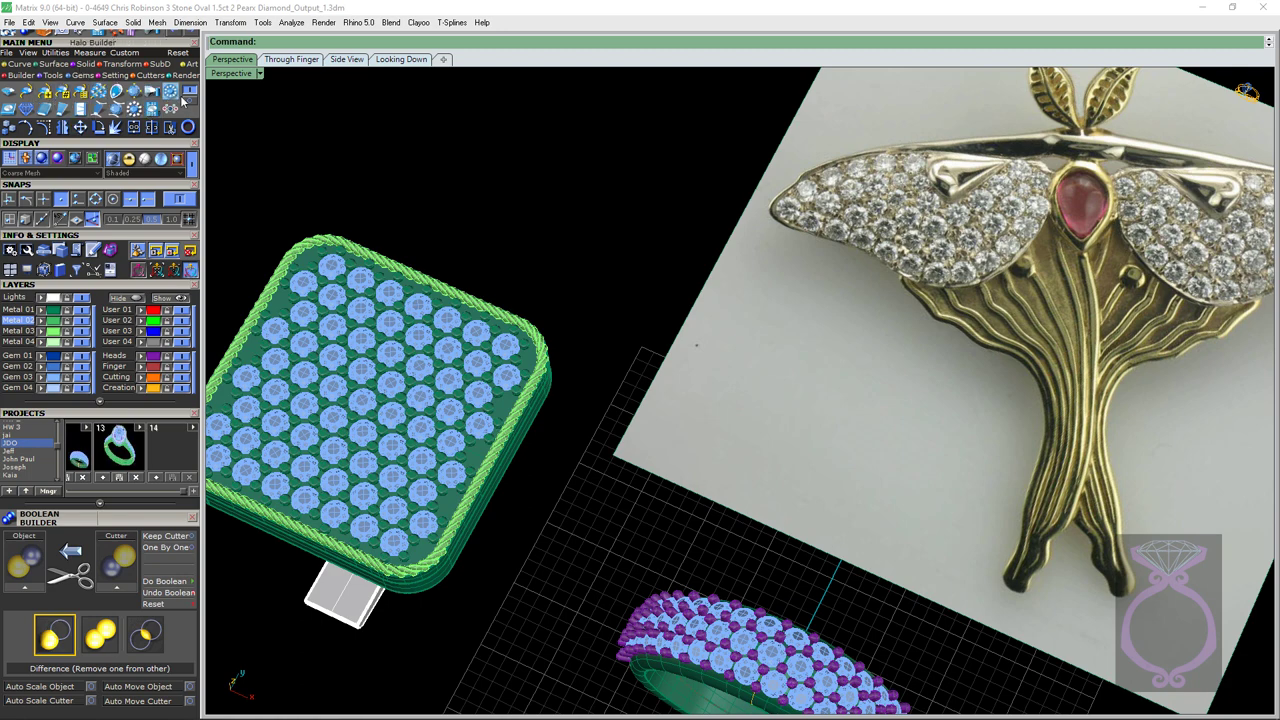
pyautogui.click(189, 102)
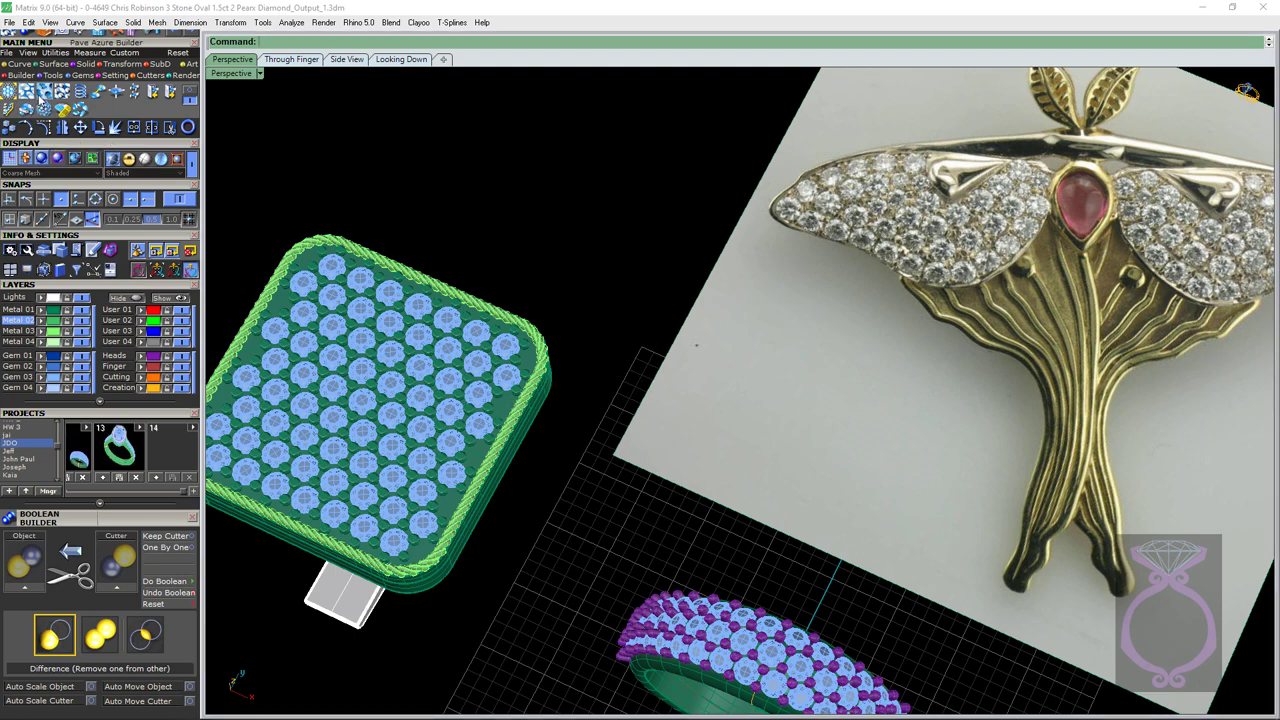
# Zoom in on the cufflink's diamond grid and bring up the Pave Prong Builder.
pyautogui.scroll(-3, 636, 224)
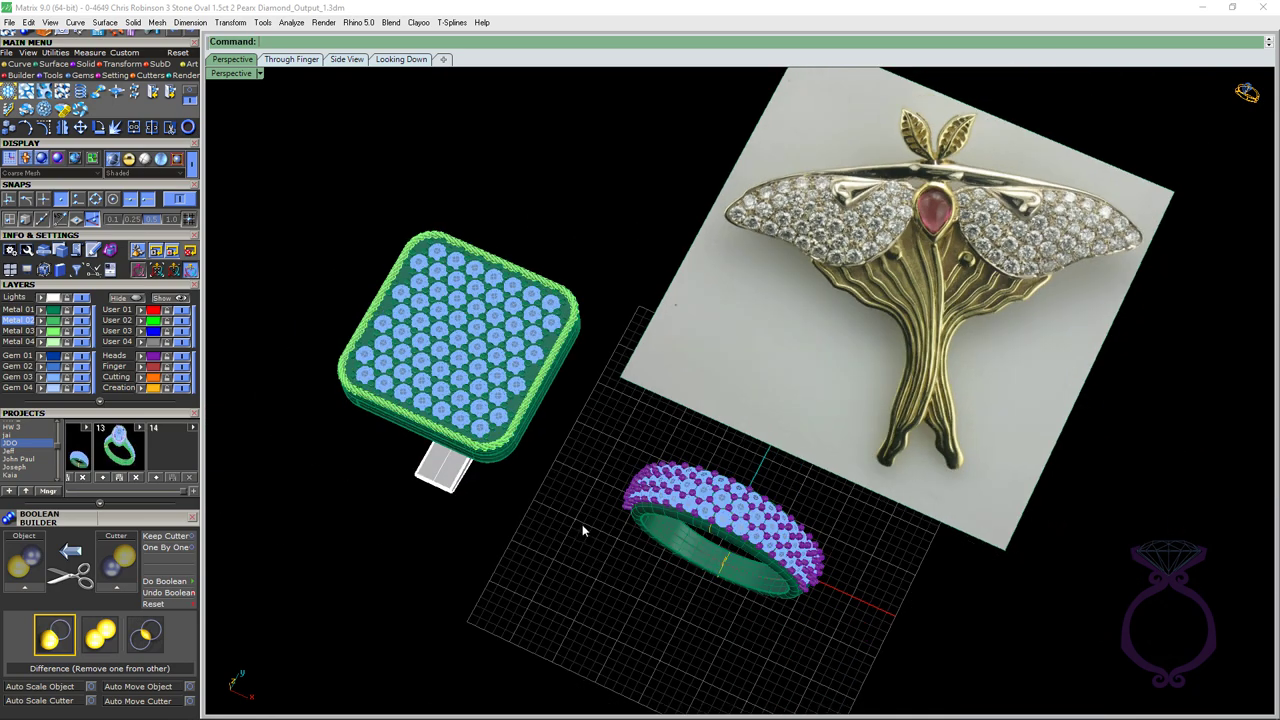
pyautogui.scroll(3, 582, 530)
pyautogui.scroll(2, 501, 482)
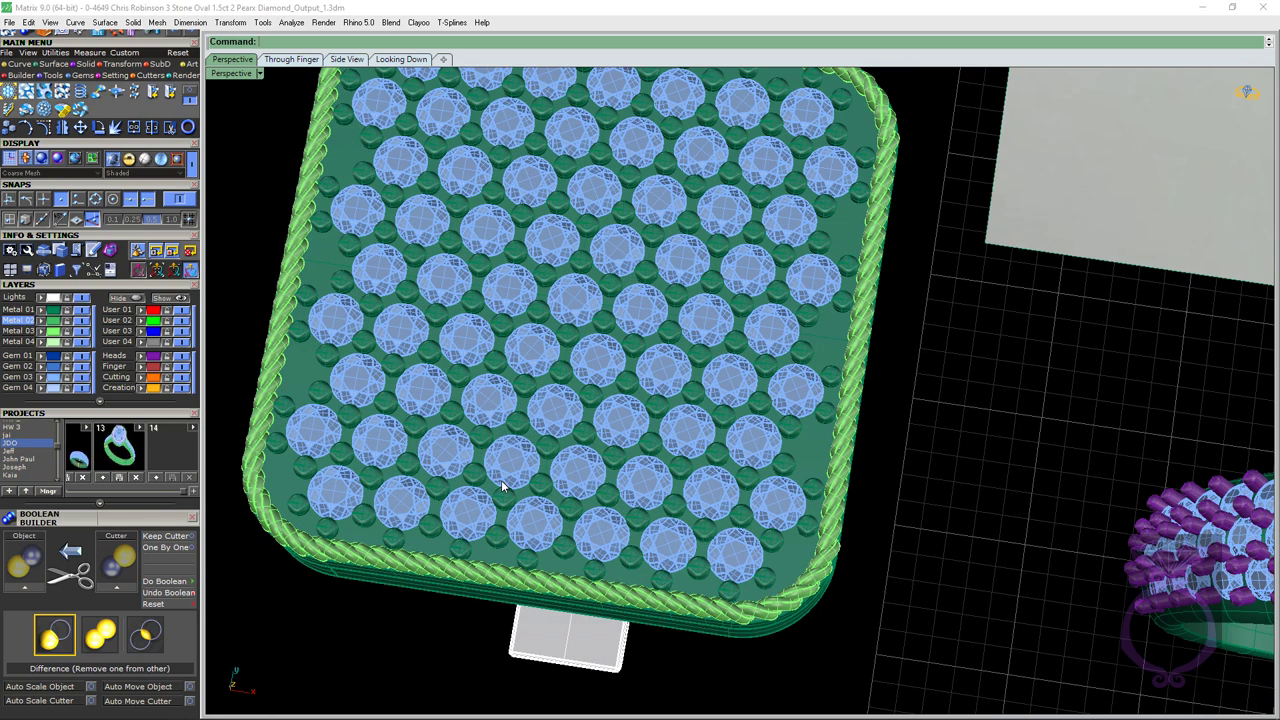
pyautogui.scroll(4, 503, 487)
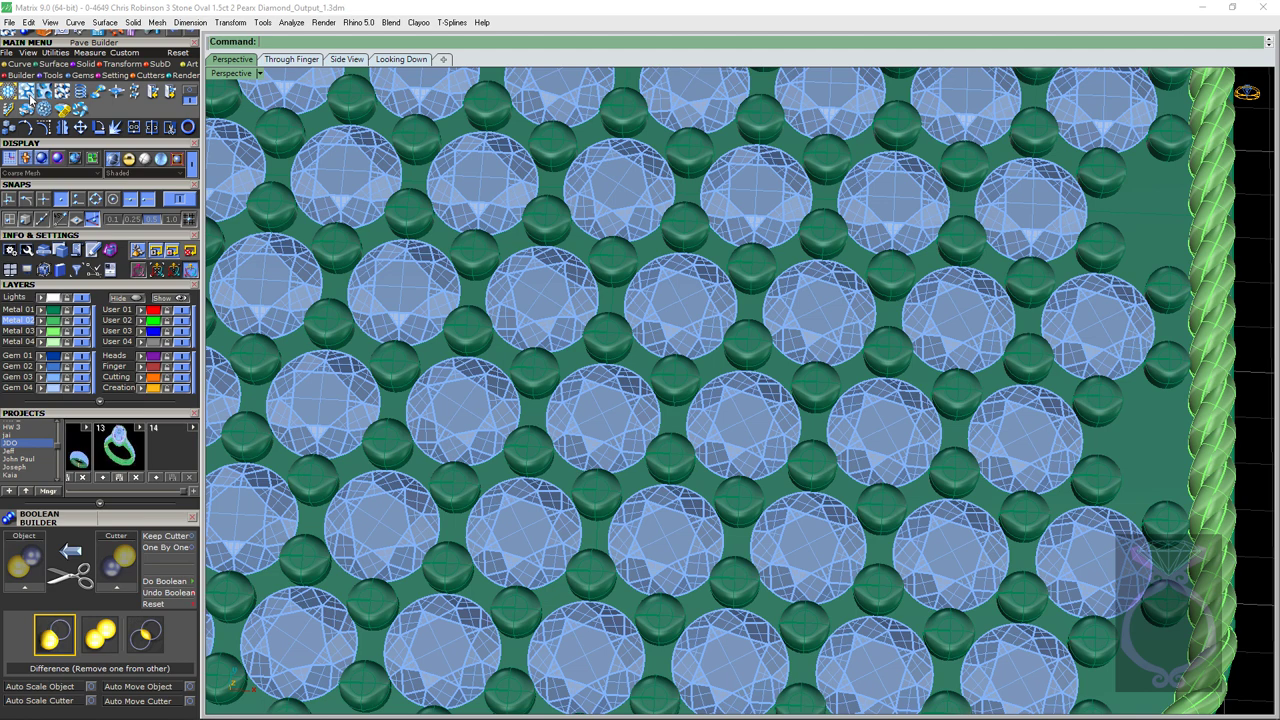
pyautogui.scroll(-1, 563, 331)
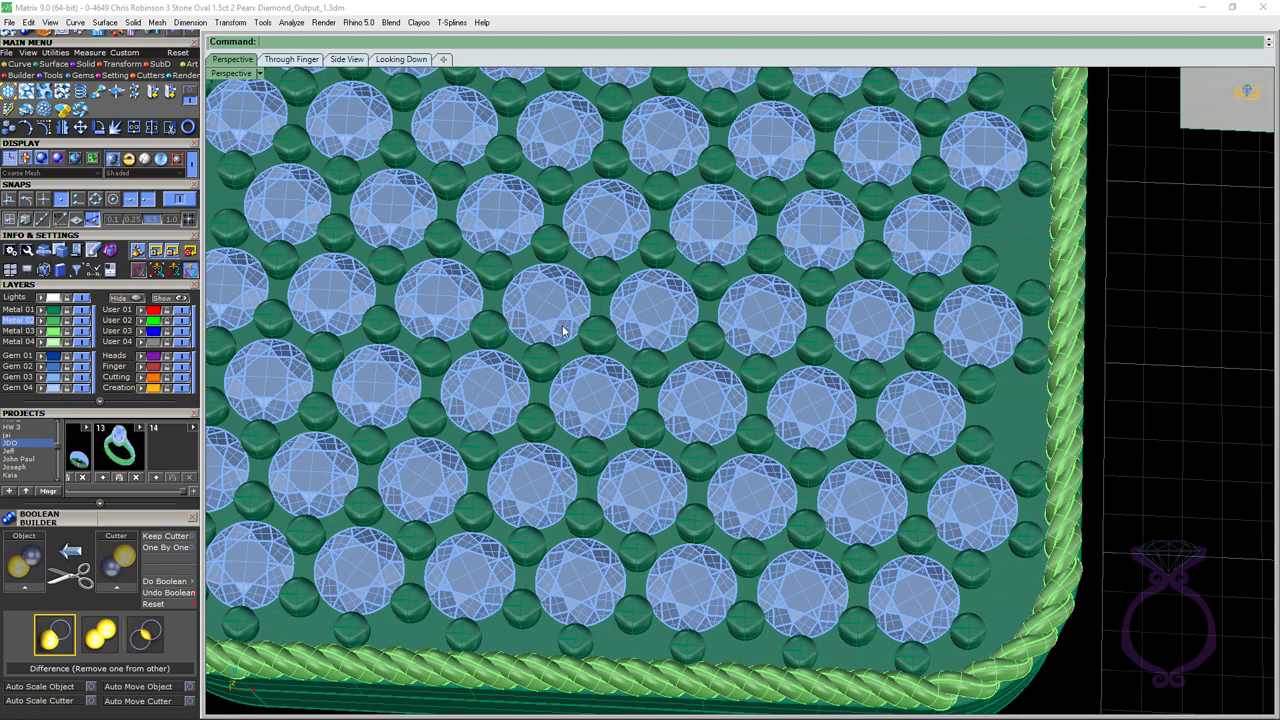
pyautogui.scroll(-2, 563, 331)
pyautogui.scroll(4, 487, 352)
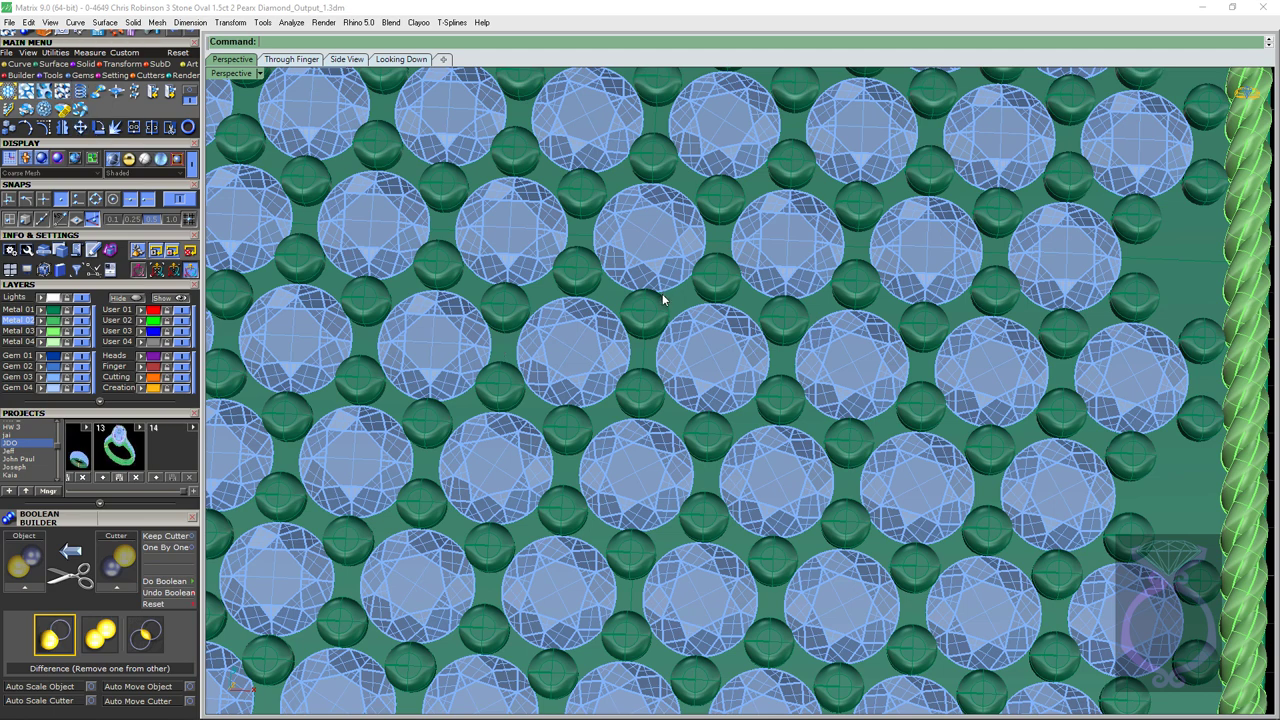
pyautogui.click(117, 91)
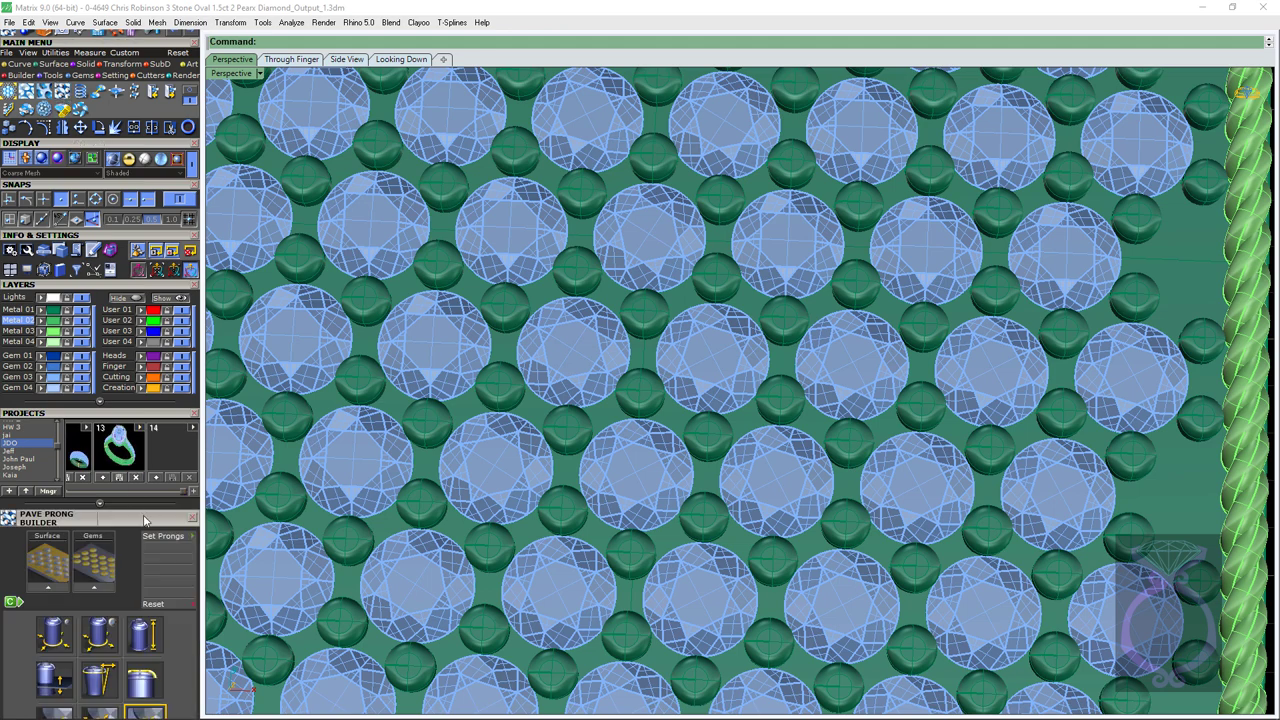
# Compare all, shared and unshared prong sizing, settling on unshared prongs at 1 mm.
pyautogui.scroll(-5, 146, 524)
pyautogui.click(62, 492)
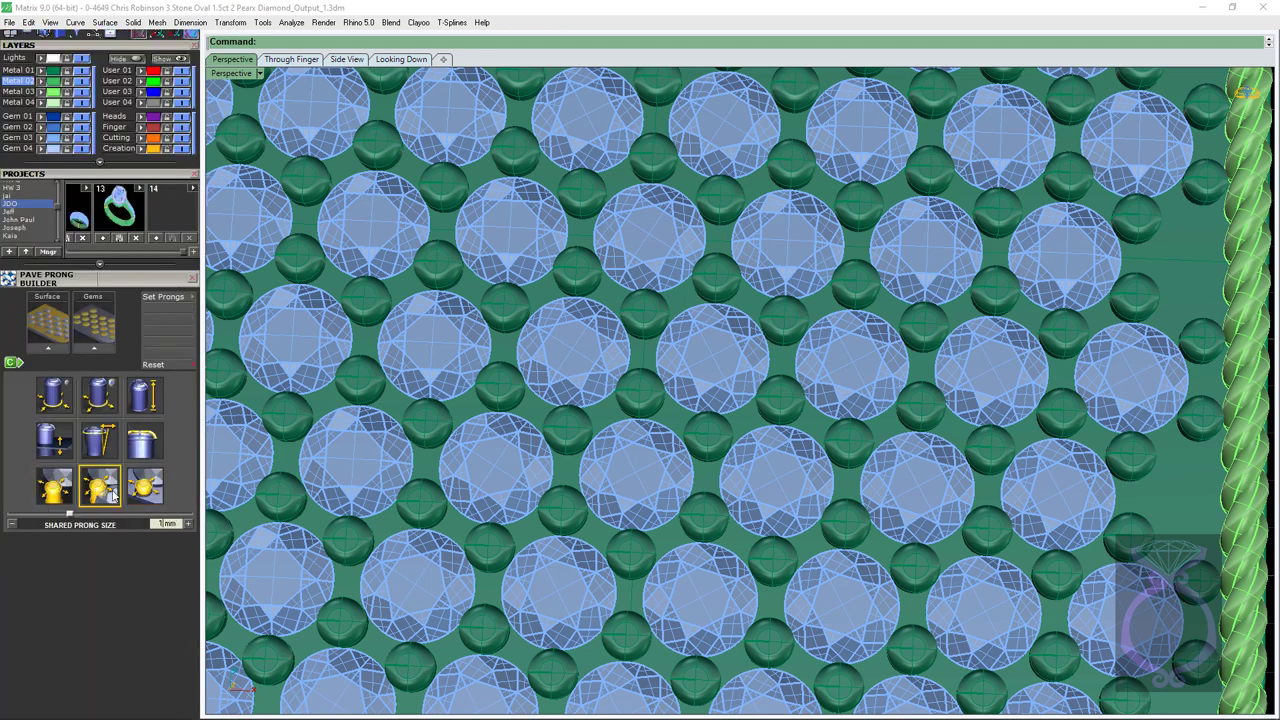
pyautogui.click(137, 497)
pyautogui.click(99, 490)
pyautogui.click(155, 495)
pyautogui.click(100, 490)
pyautogui.click(141, 496)
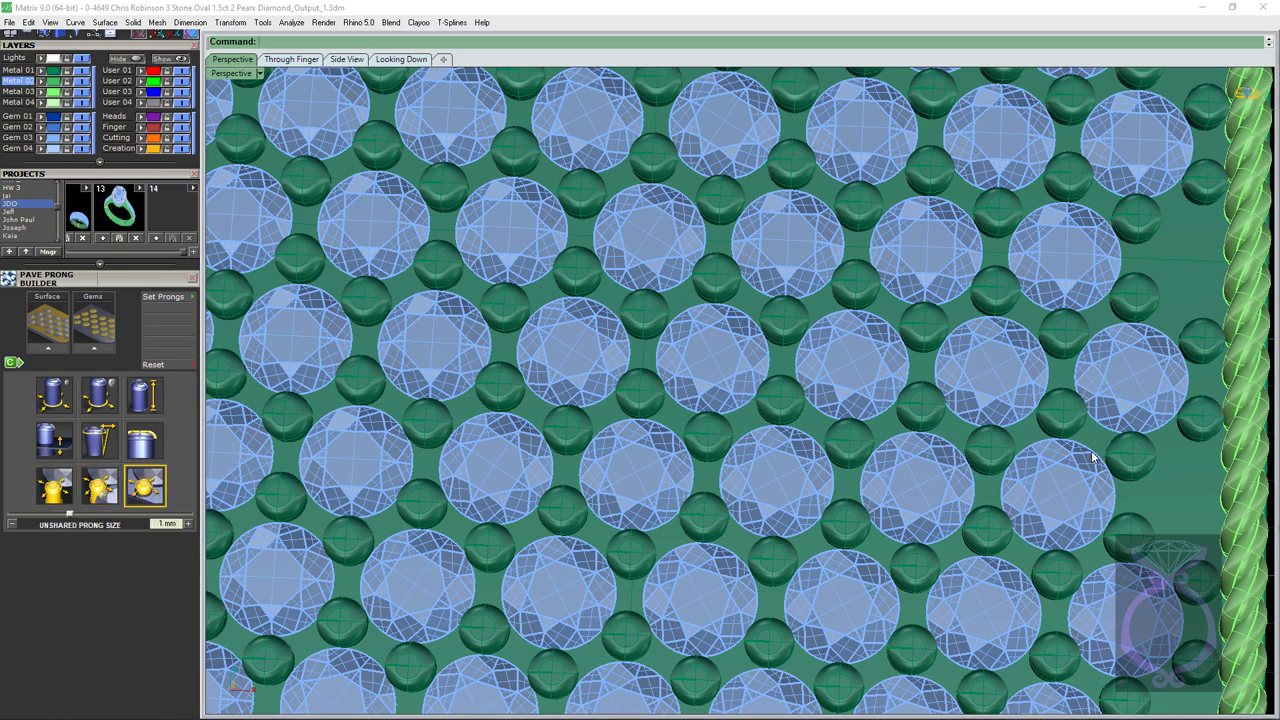
pyautogui.scroll(2, 1095, 455)
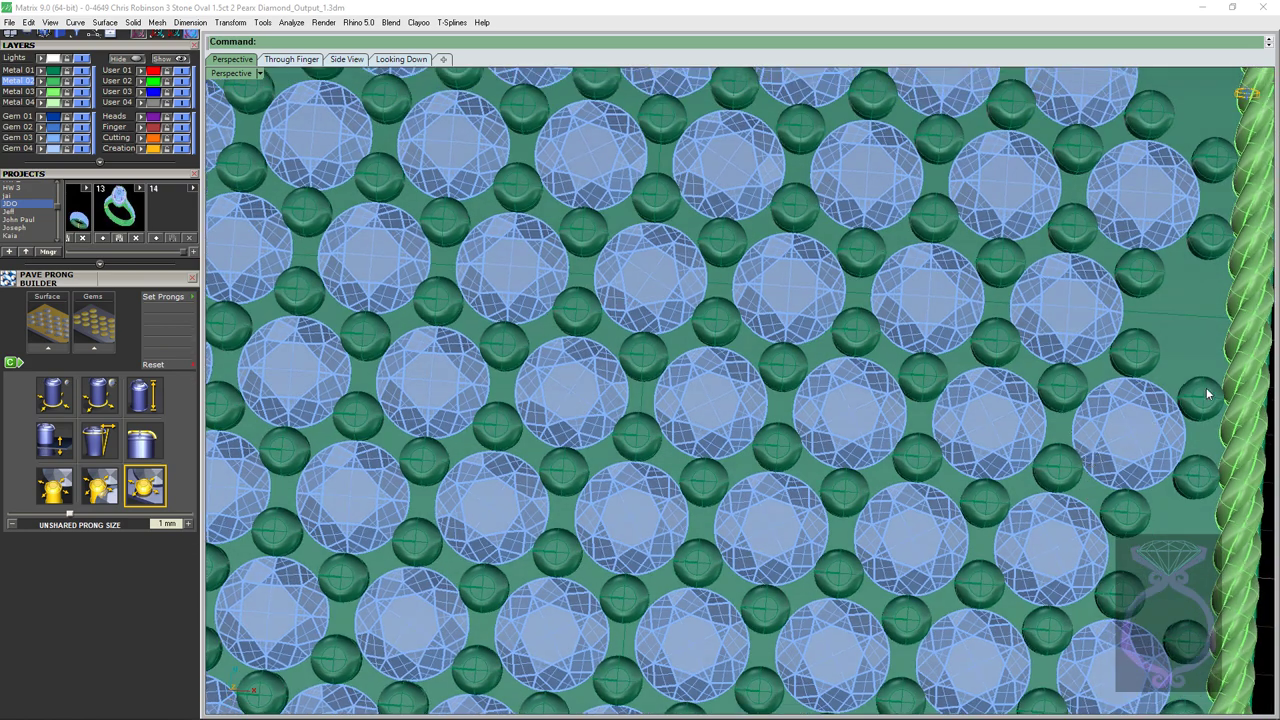
pyautogui.scroll(1, 1192, 403)
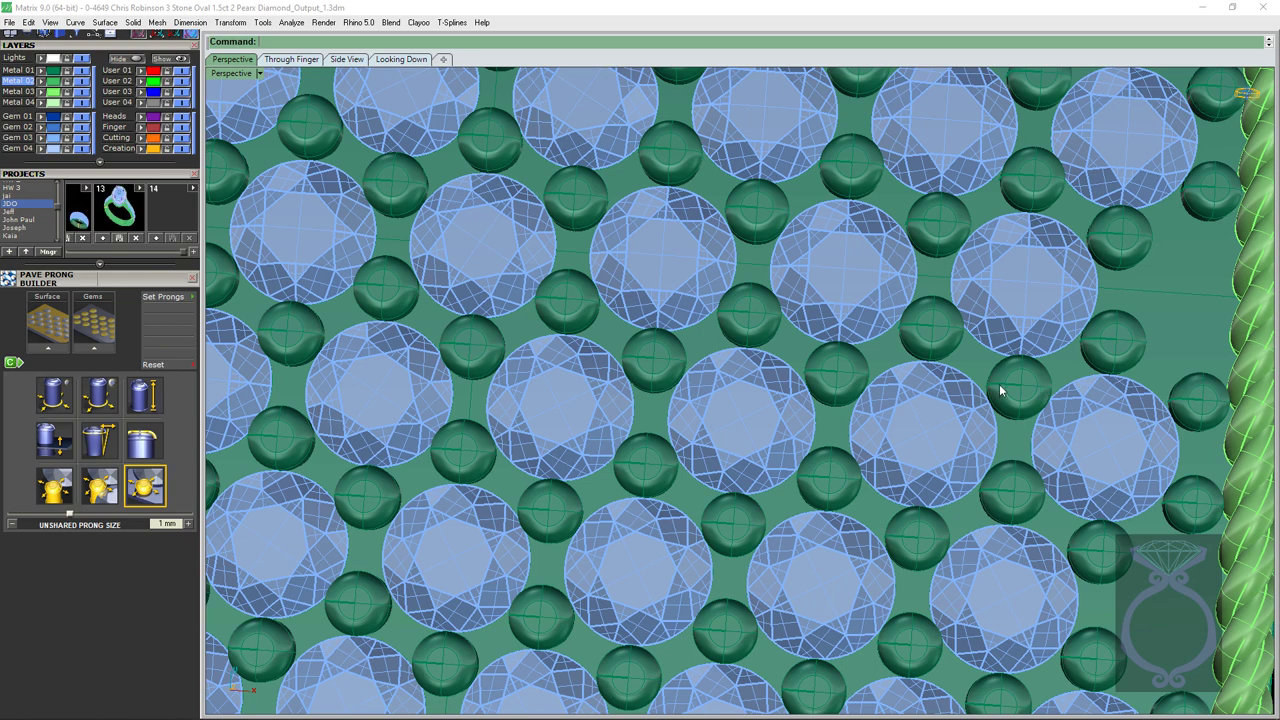
pyautogui.click(44, 500)
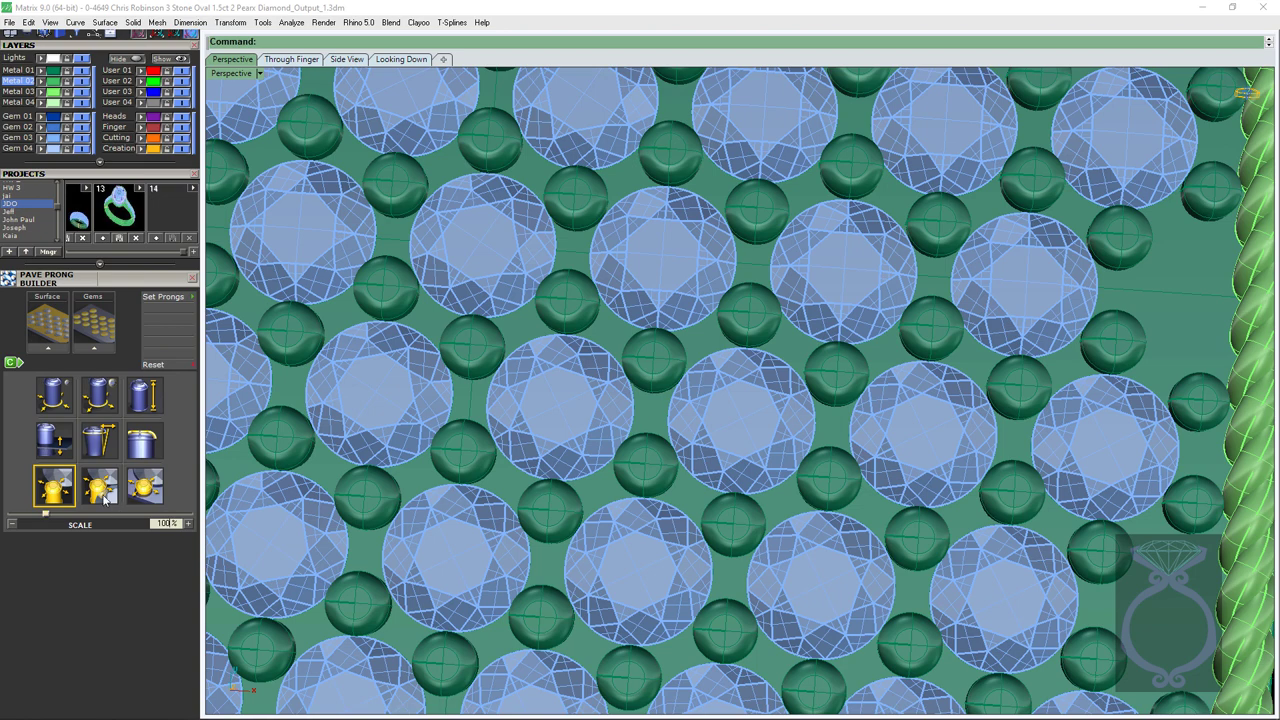
pyautogui.click(99, 486)
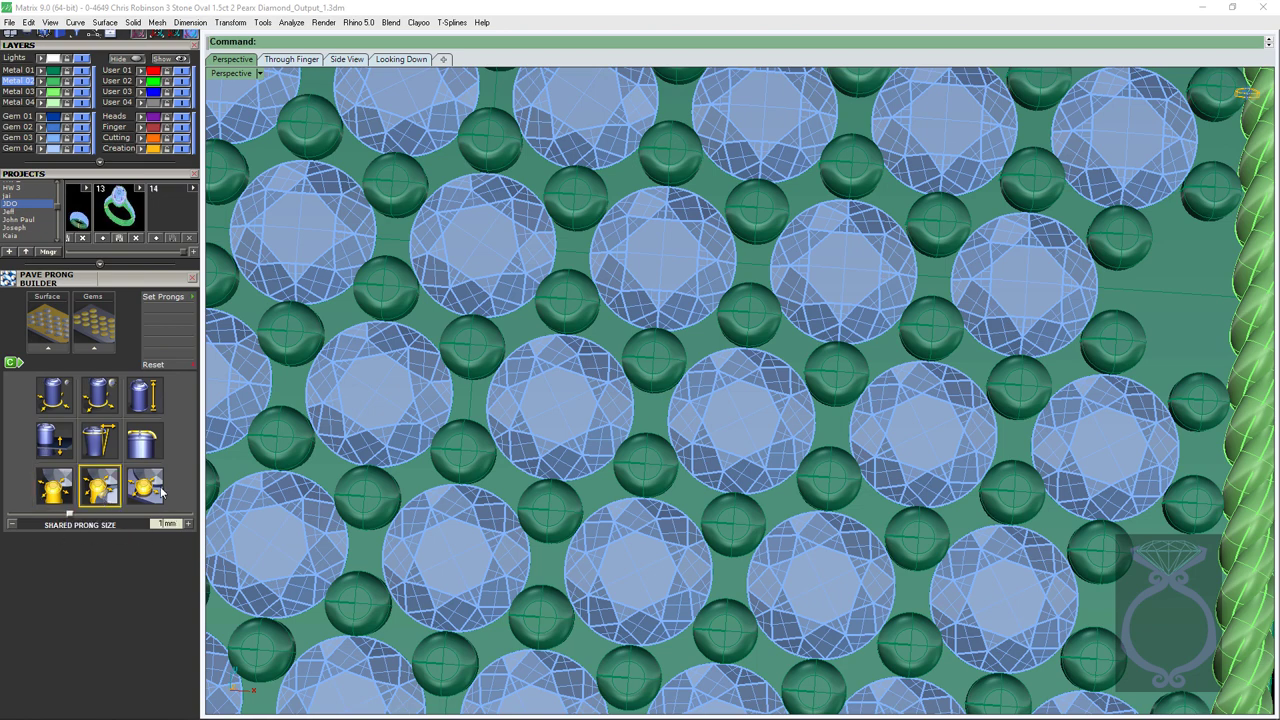
pyautogui.click(145, 486)
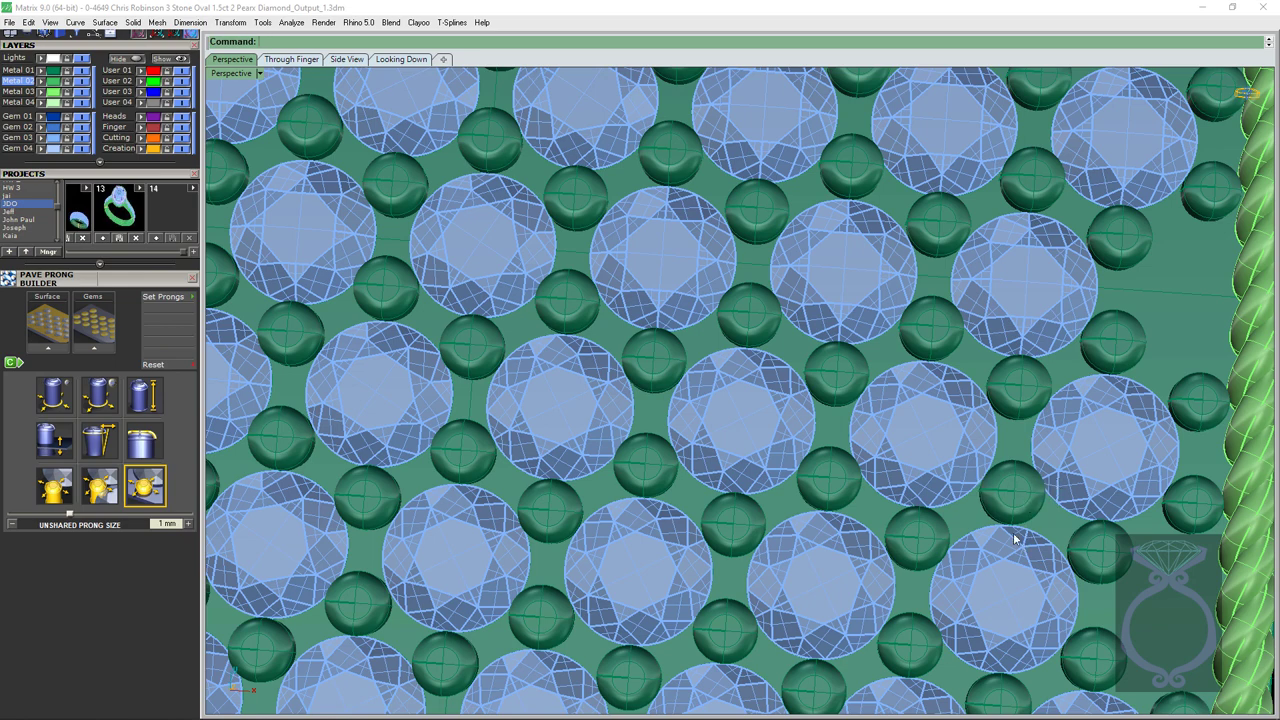
pyautogui.scroll(-6, 823, 488)
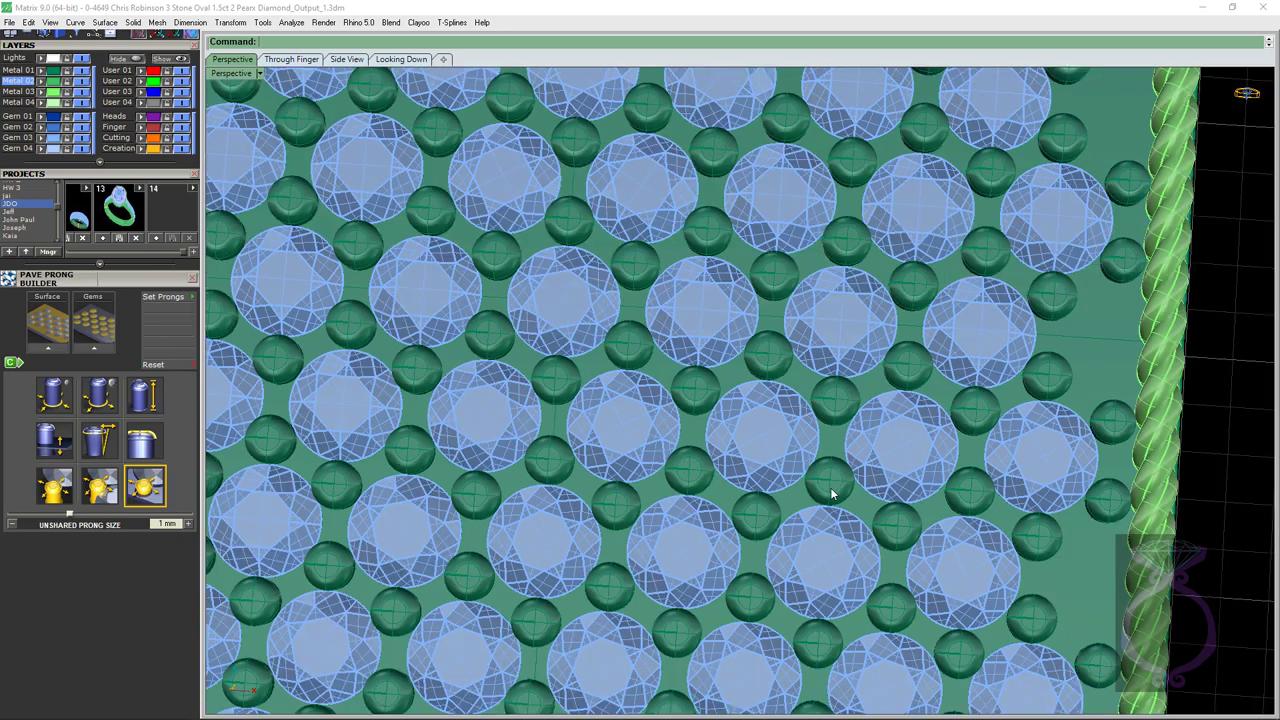
pyautogui.moveTo(815, 492); pyautogui.dragTo(806, 466, button='right')
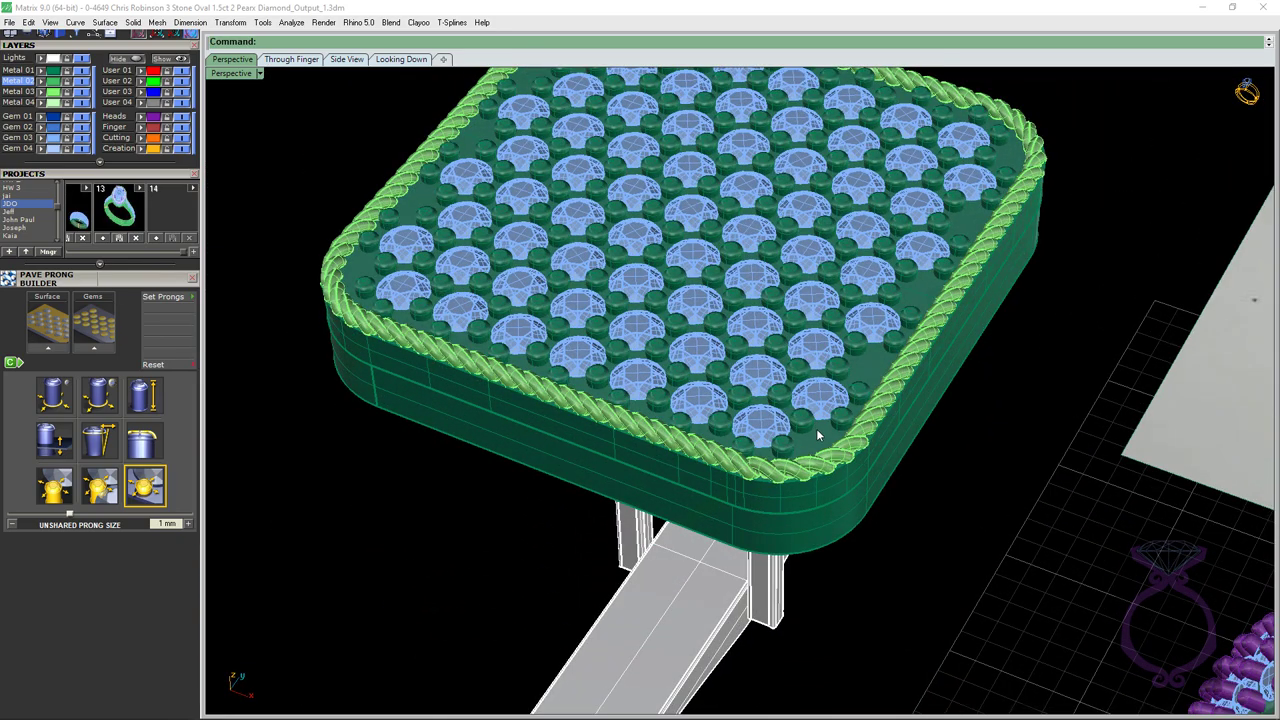
pyautogui.scroll(-2, 766, 428)
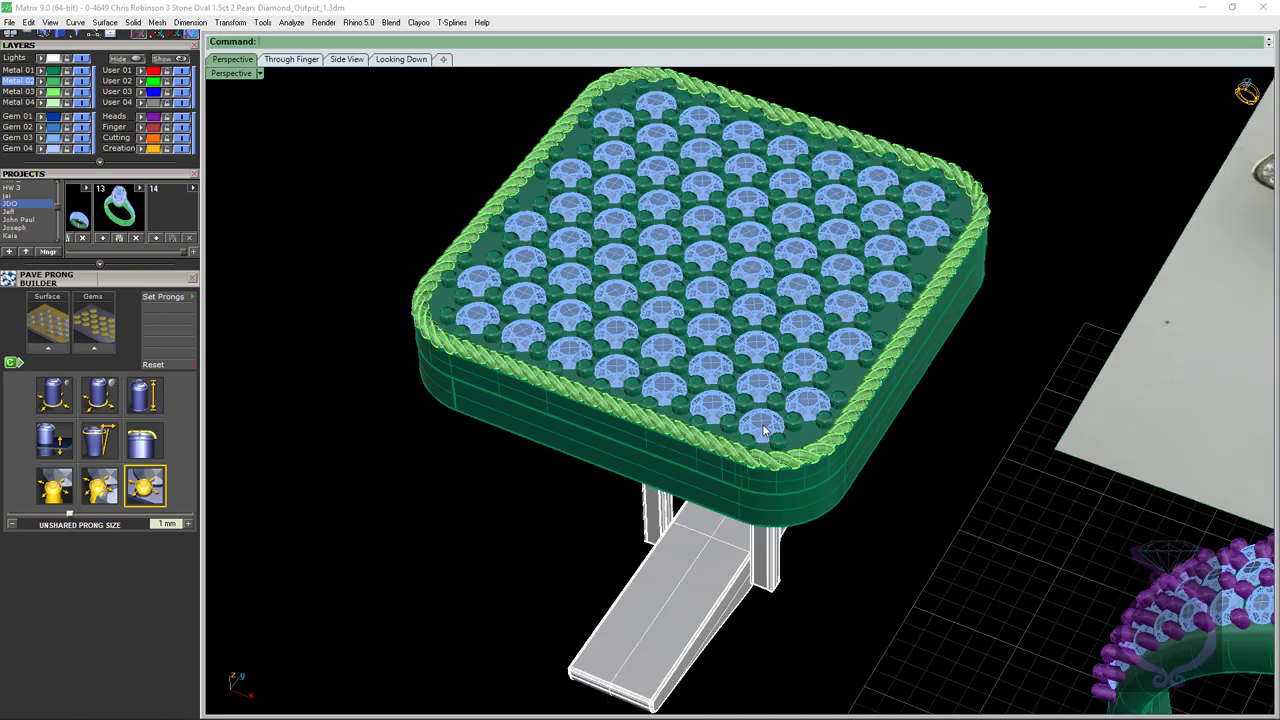
pyautogui.scroll(2, 670, 352)
pyautogui.scroll(-3, 670, 352)
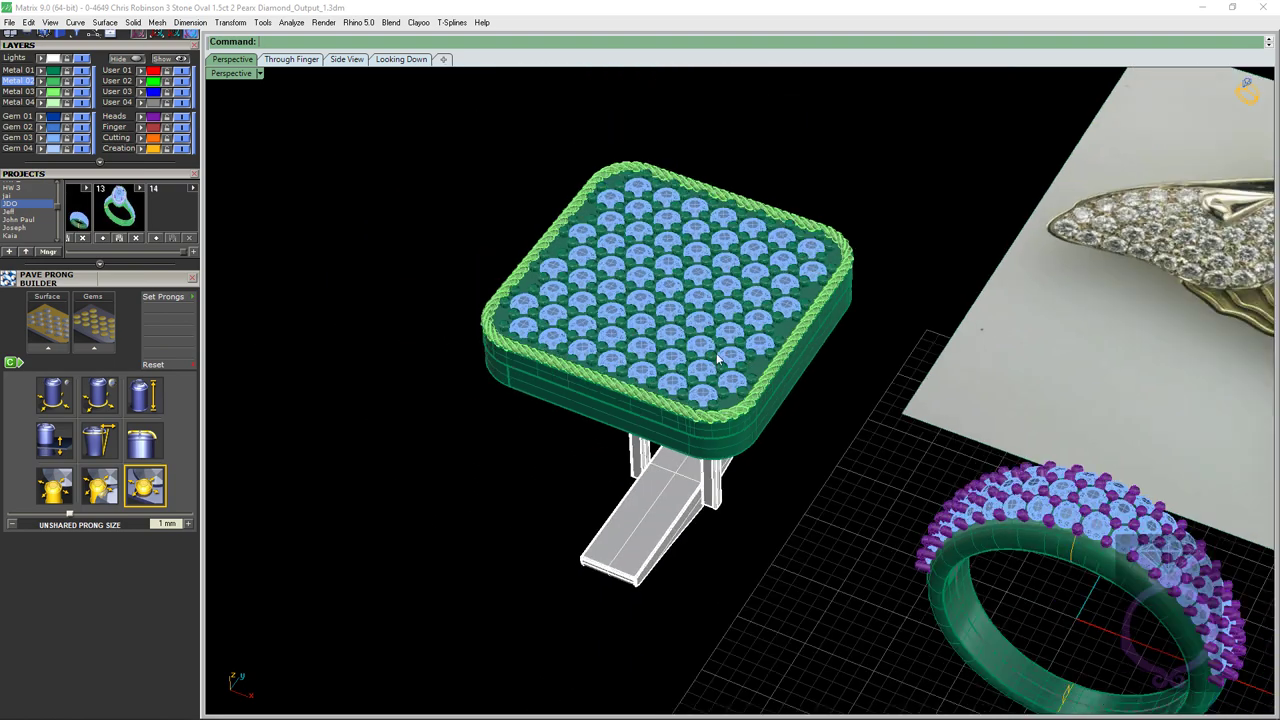
pyautogui.moveTo(793, 368); pyautogui.dragTo(797, 398, button='right')
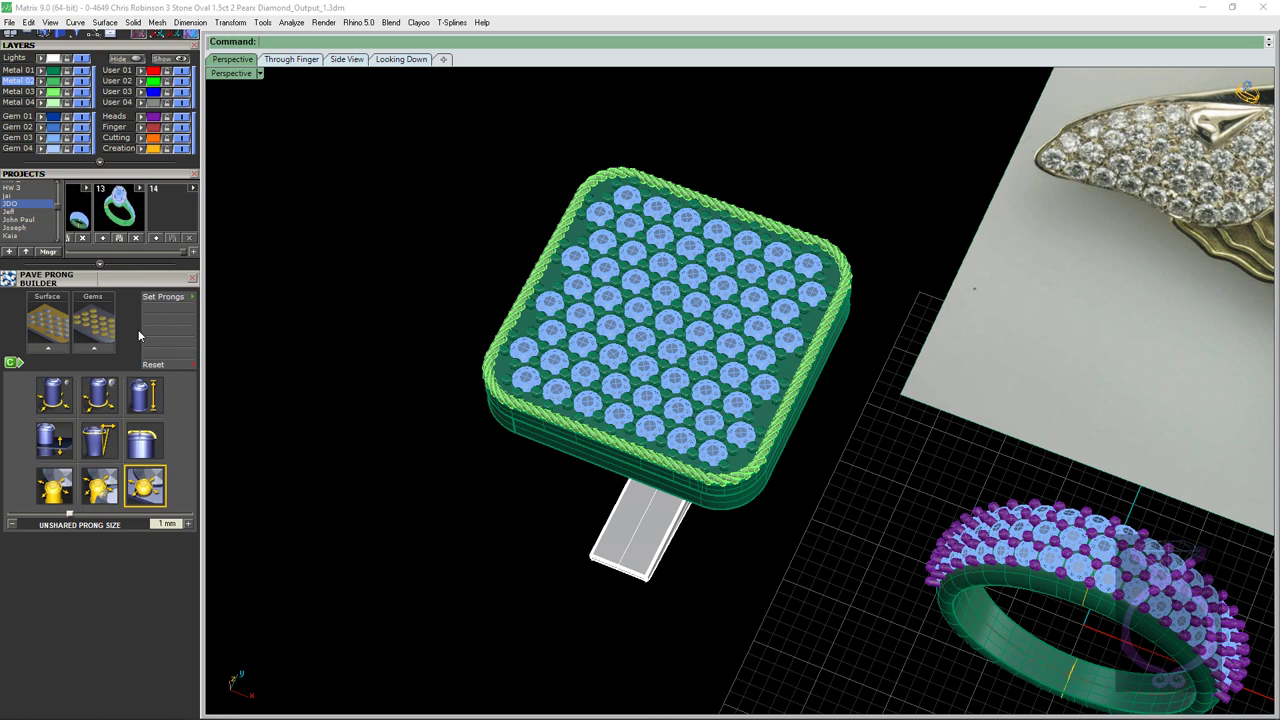
pyautogui.click(57, 138)
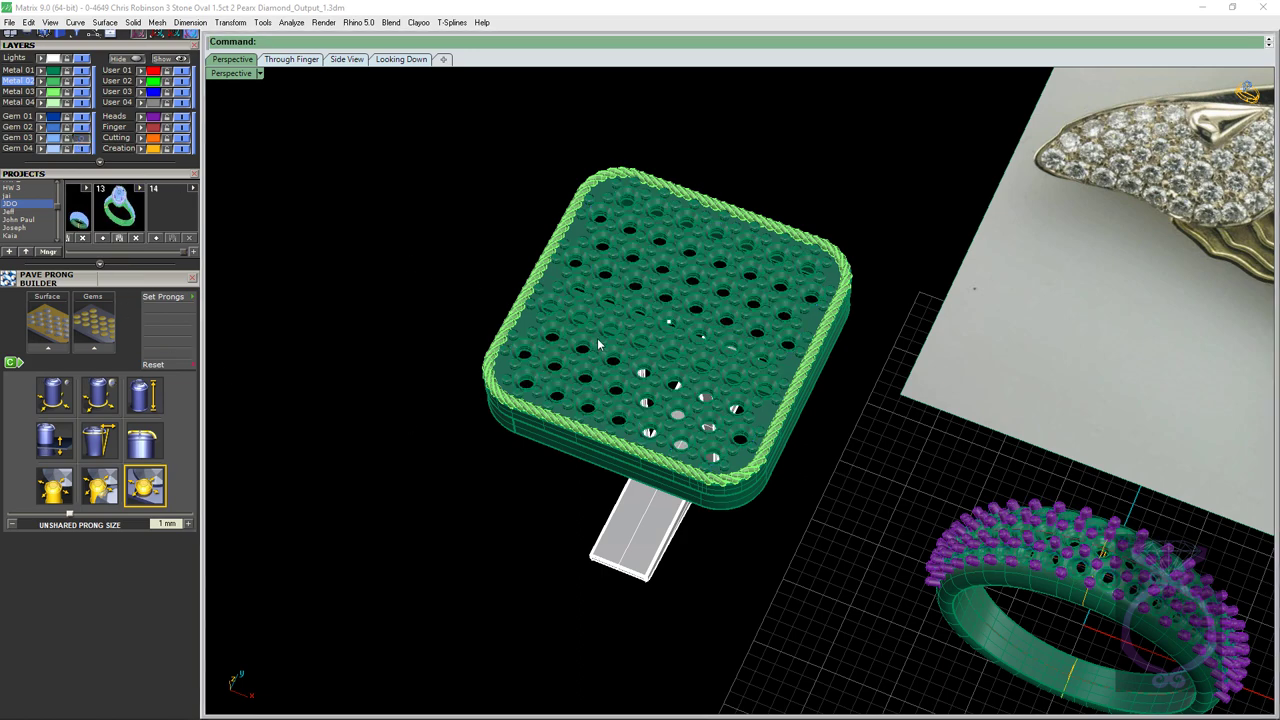
pyautogui.scroll(5, 620, 302)
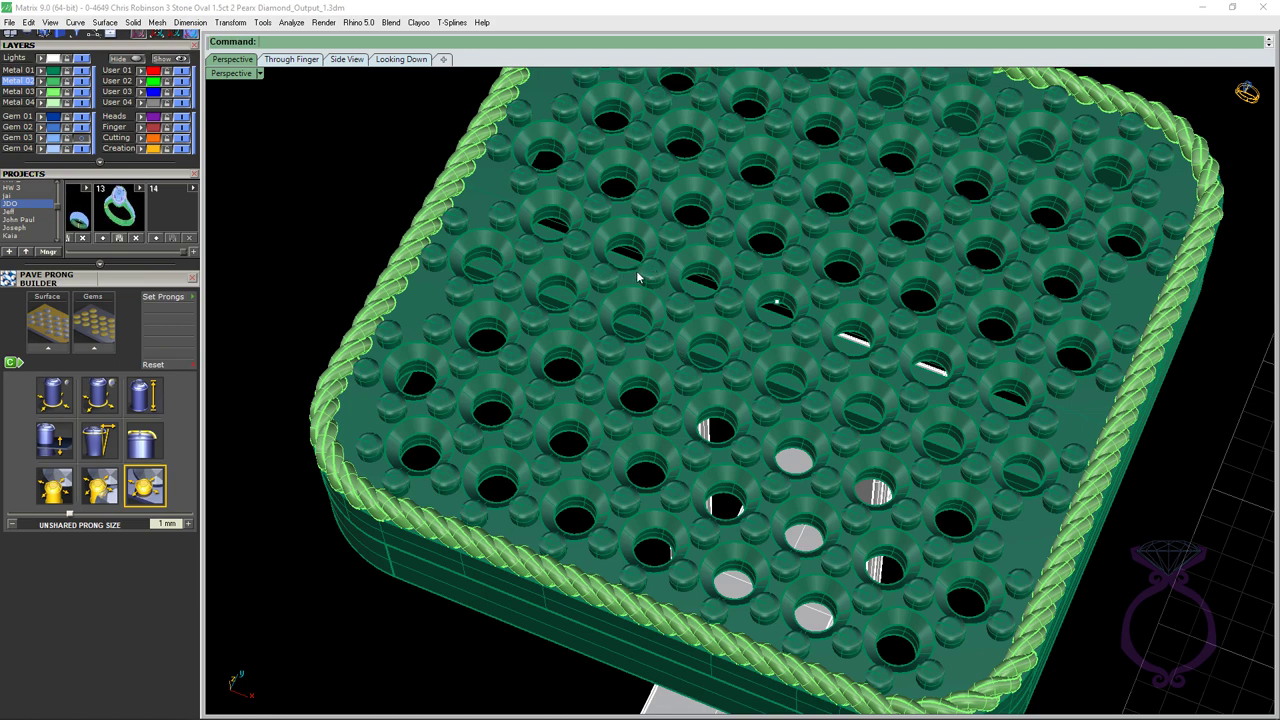
pyautogui.moveTo(638, 278); pyautogui.dragTo(586, 320, button='right')
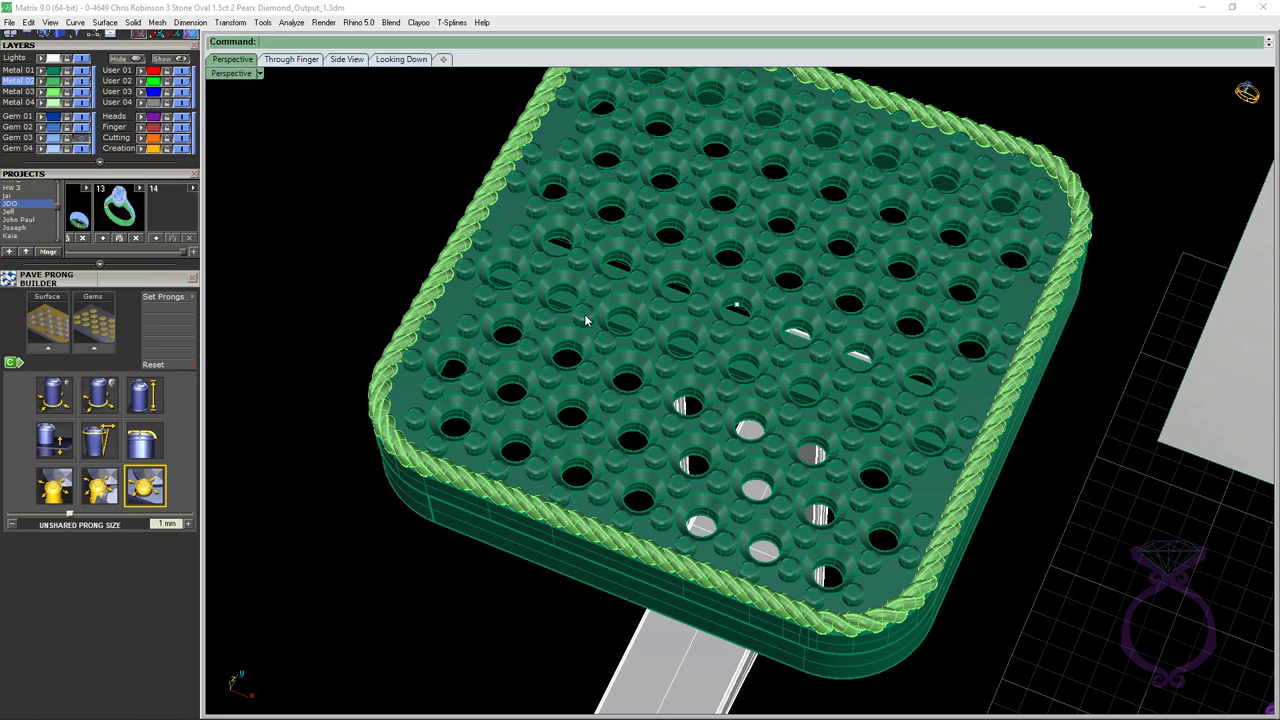
pyautogui.scroll(-5, 586, 320)
pyautogui.scroll(3, 679, 325)
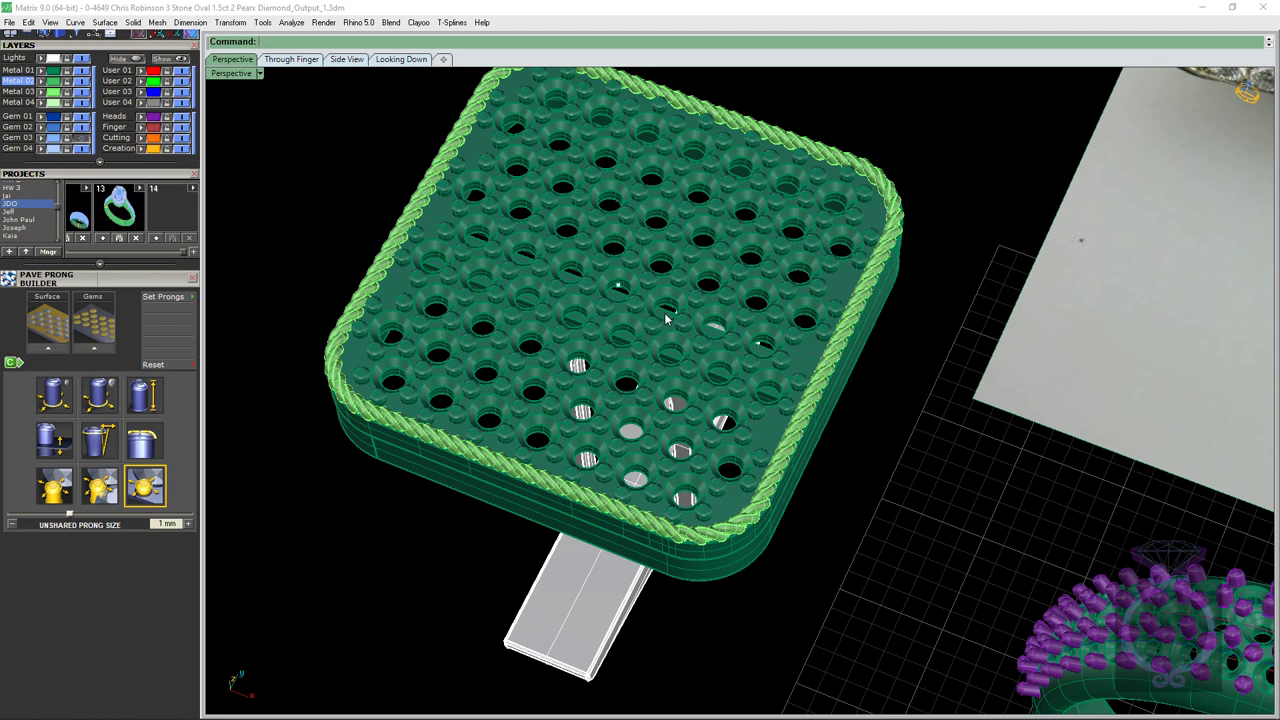
pyautogui.scroll(-2, 665, 318)
pyautogui.scroll(2, 665, 318)
pyautogui.scroll(-3, 666, 318)
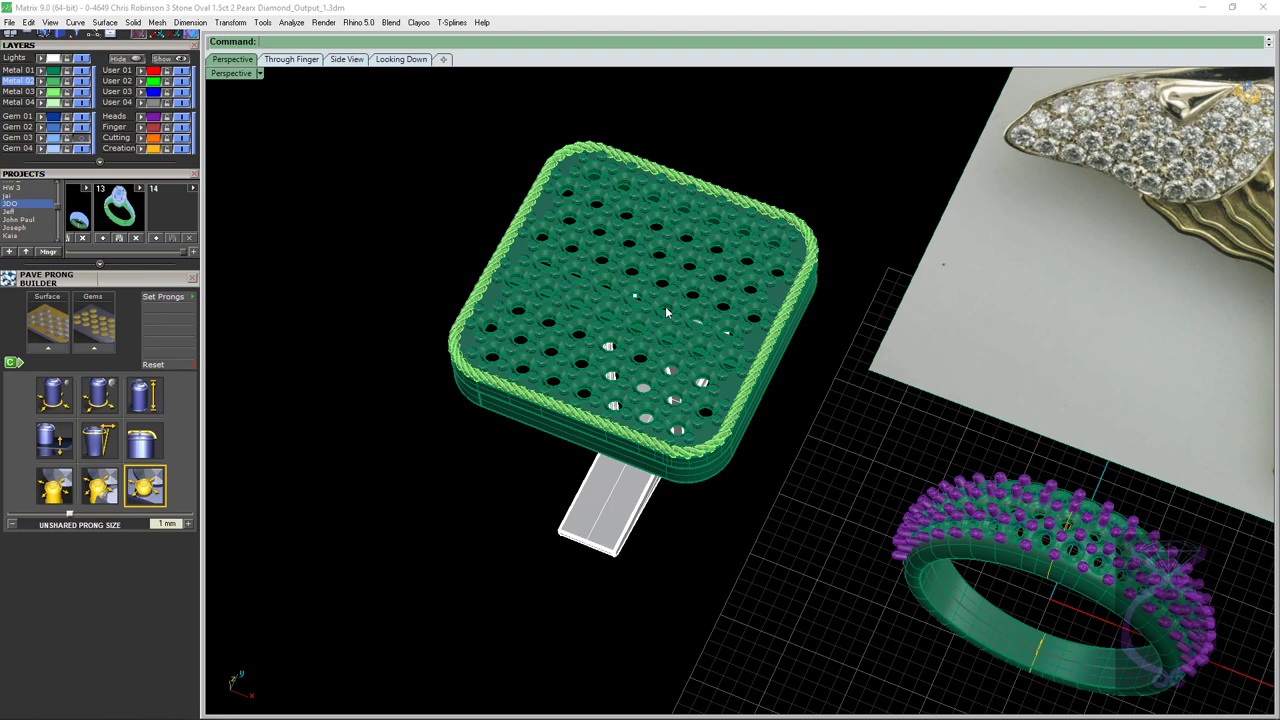
pyautogui.scroll(3, 668, 315)
pyautogui.scroll(1, 669, 313)
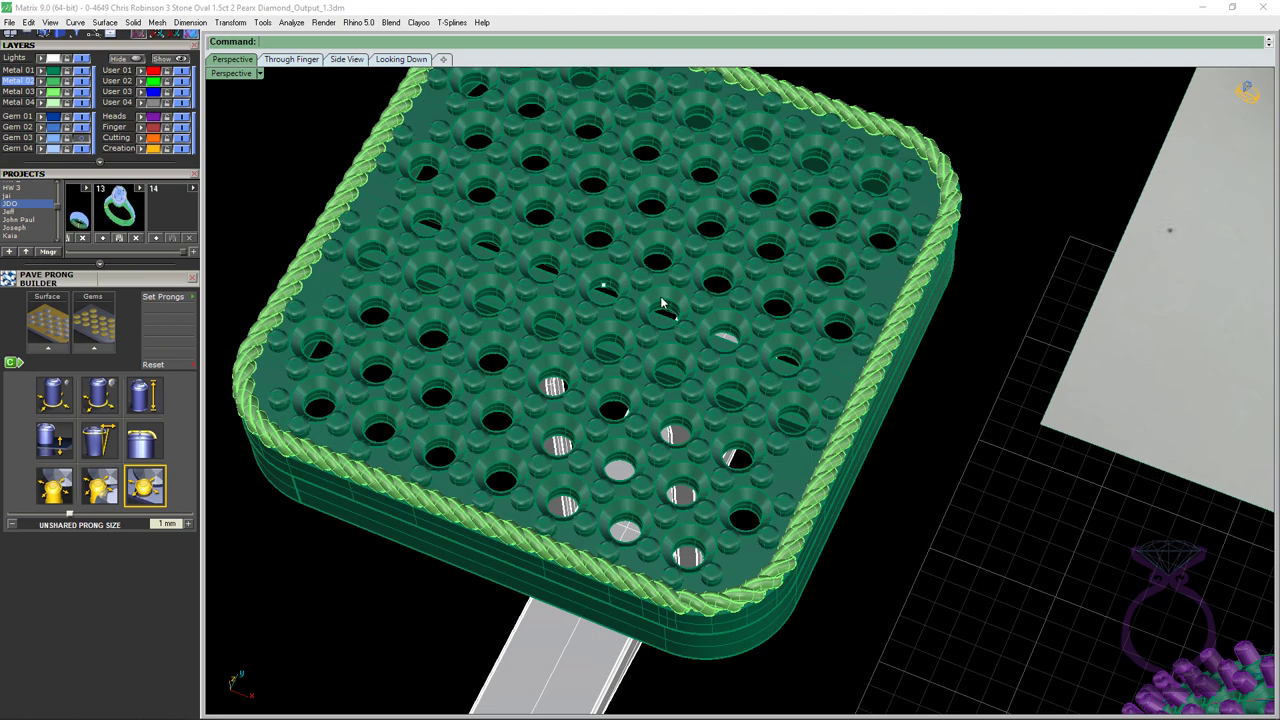
pyautogui.scroll(-3, 557, 318)
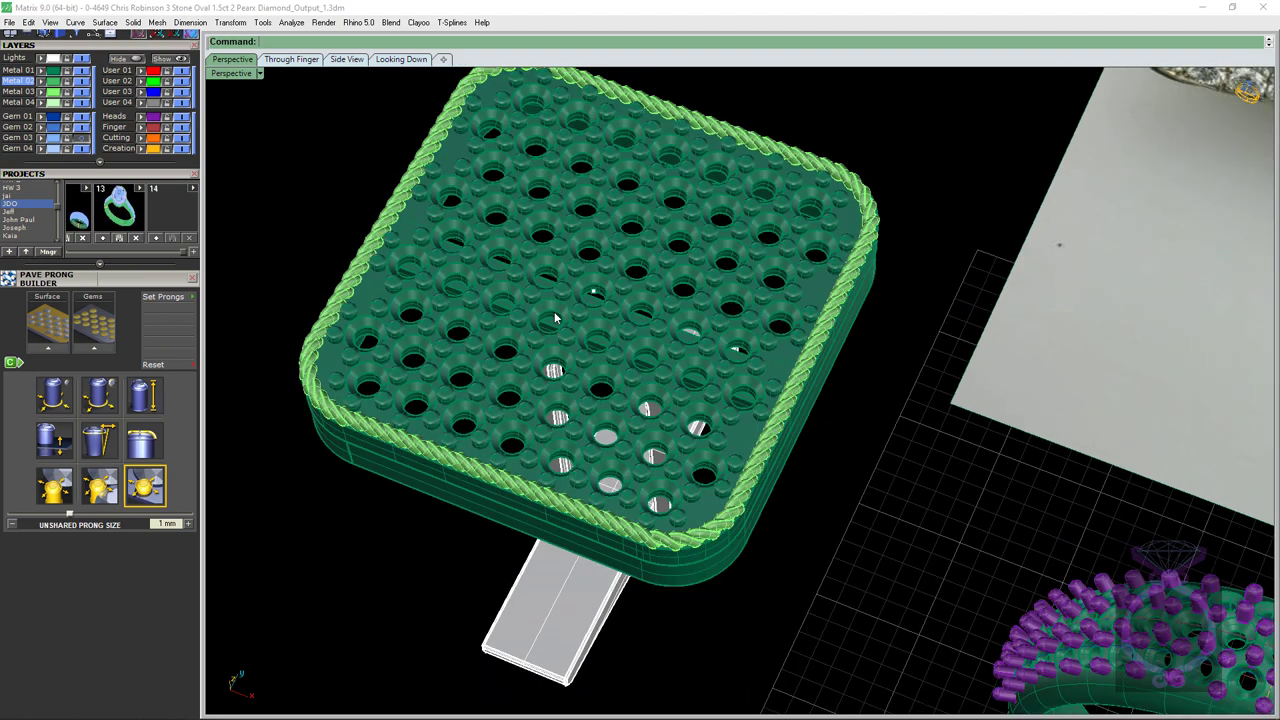
pyautogui.scroll(-2, 243, 234)
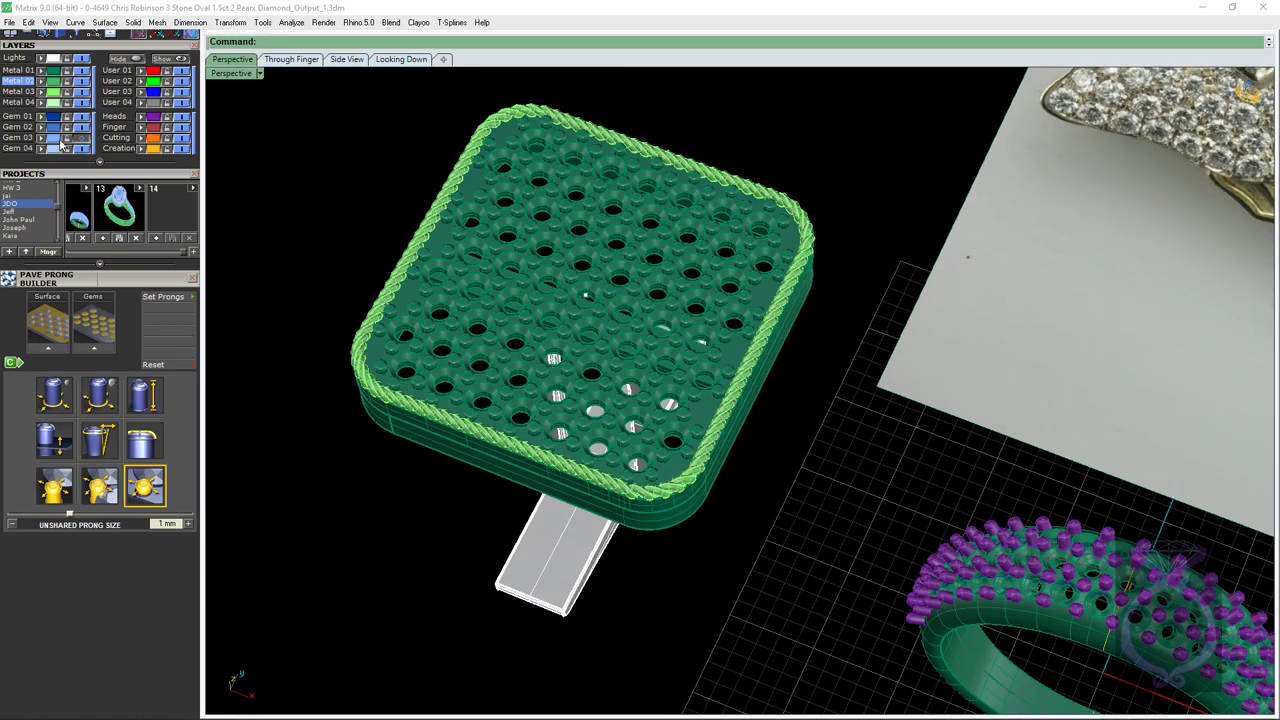
pyautogui.scroll(1, 477, 289)
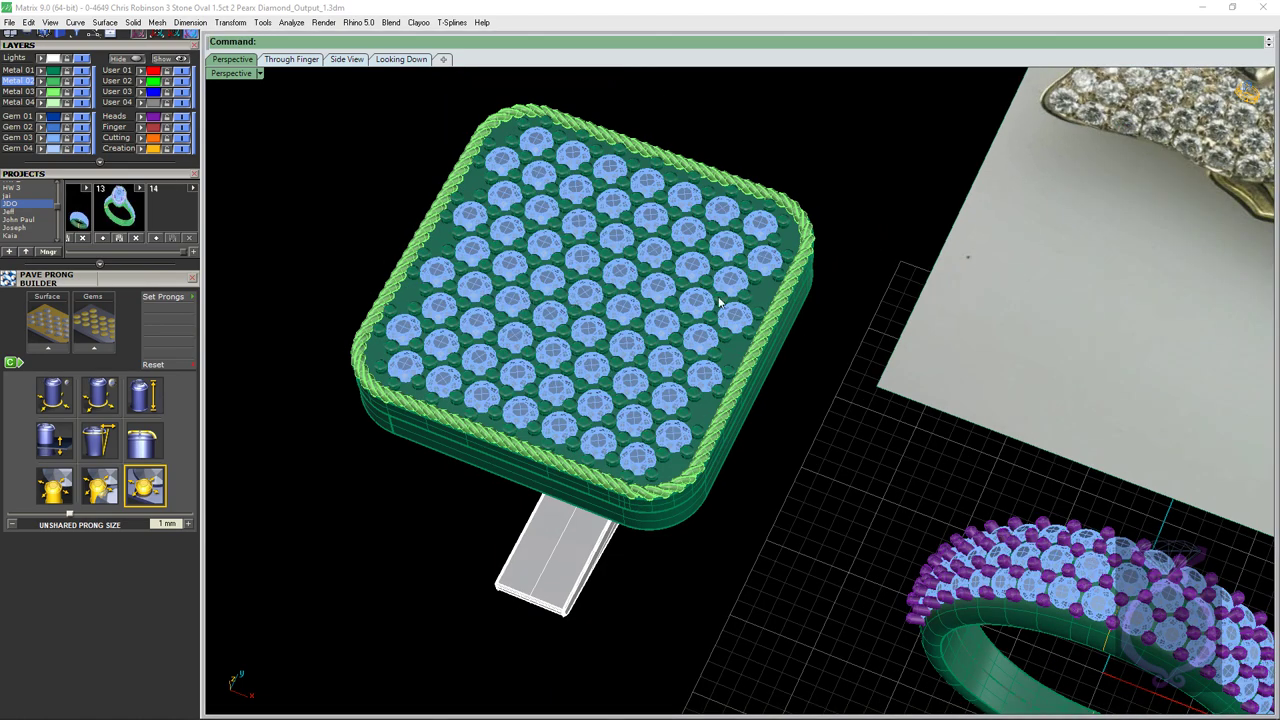
pyautogui.scroll(3, 714, 300)
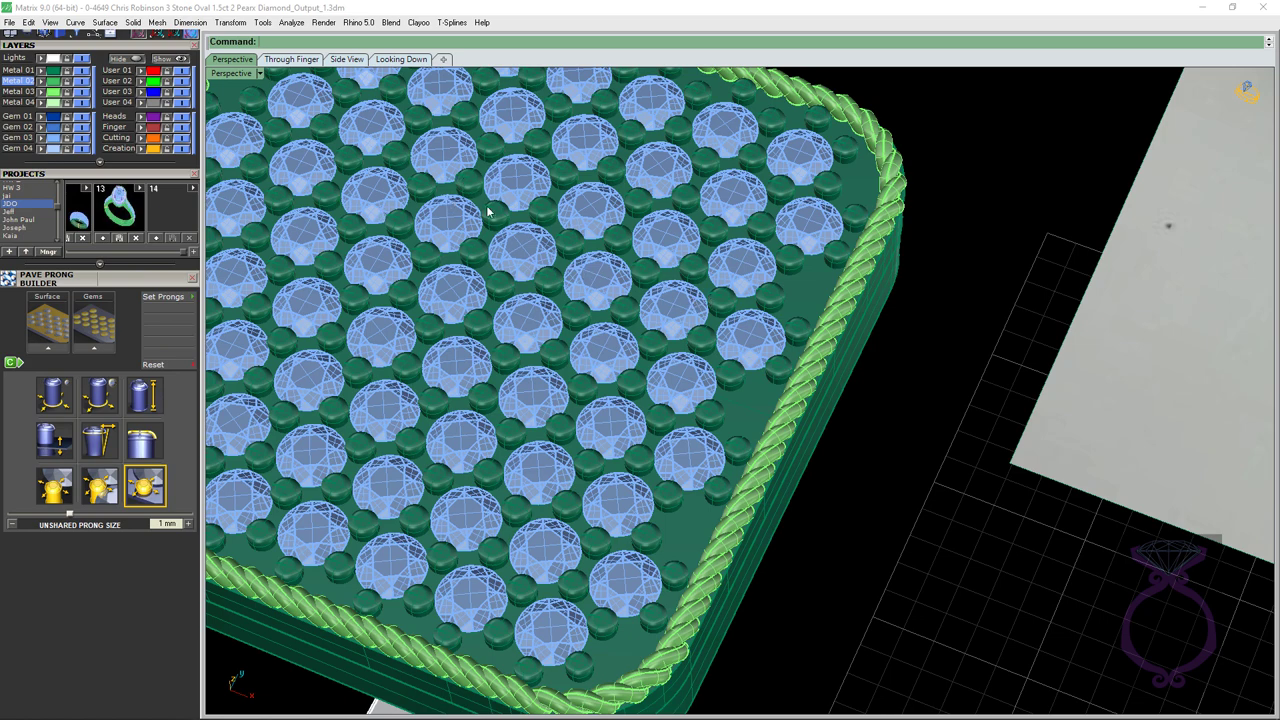
pyautogui.scroll(-4, 560, 390)
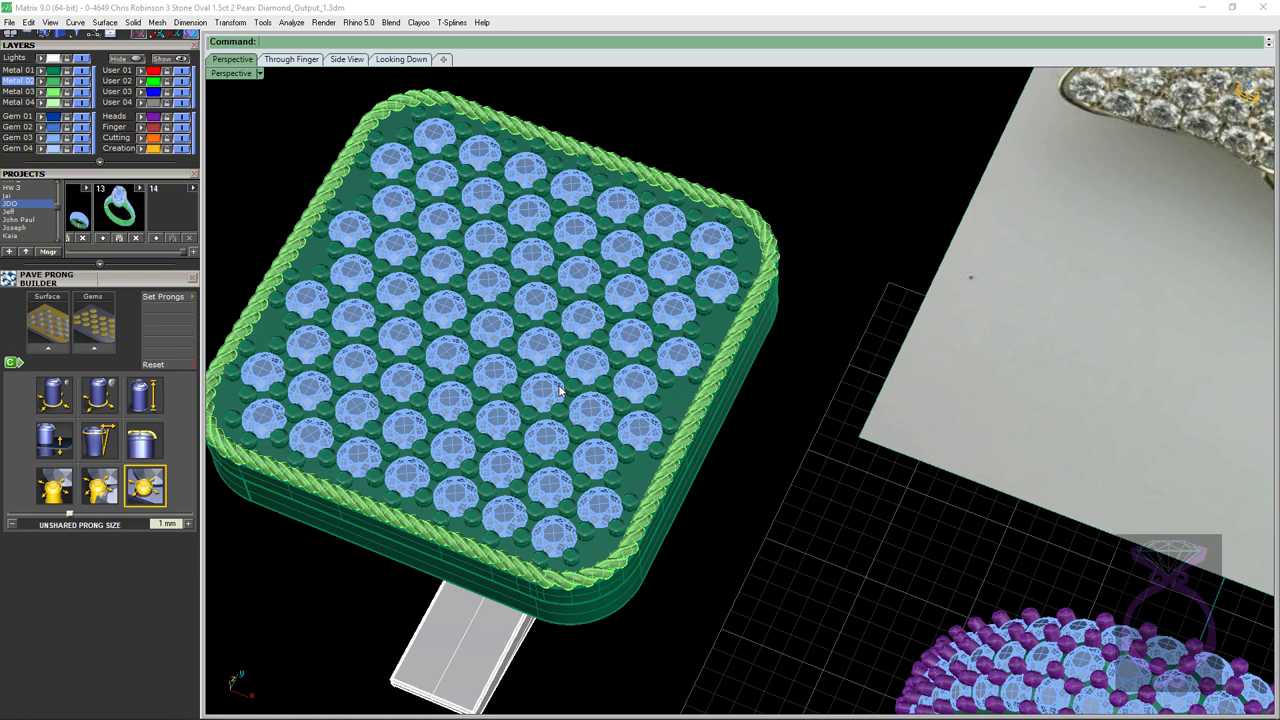
pyautogui.scroll(-4, 560, 390)
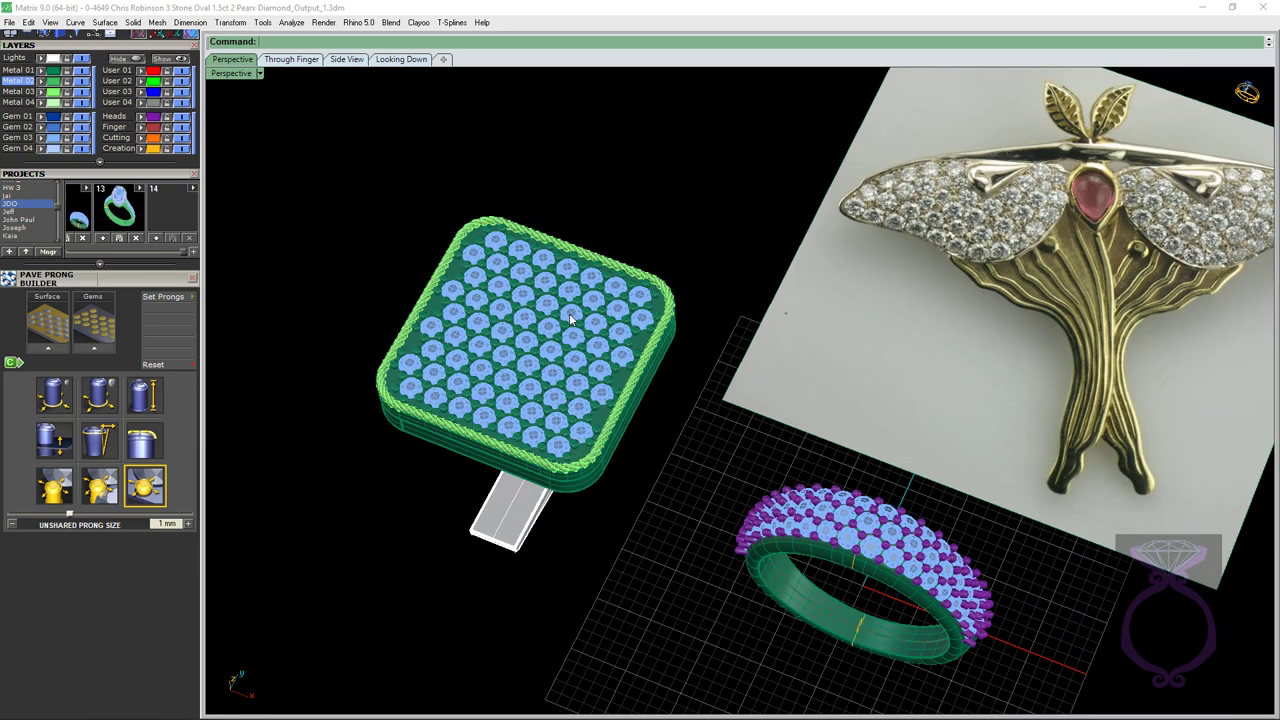
pyautogui.scroll(3, 570, 318)
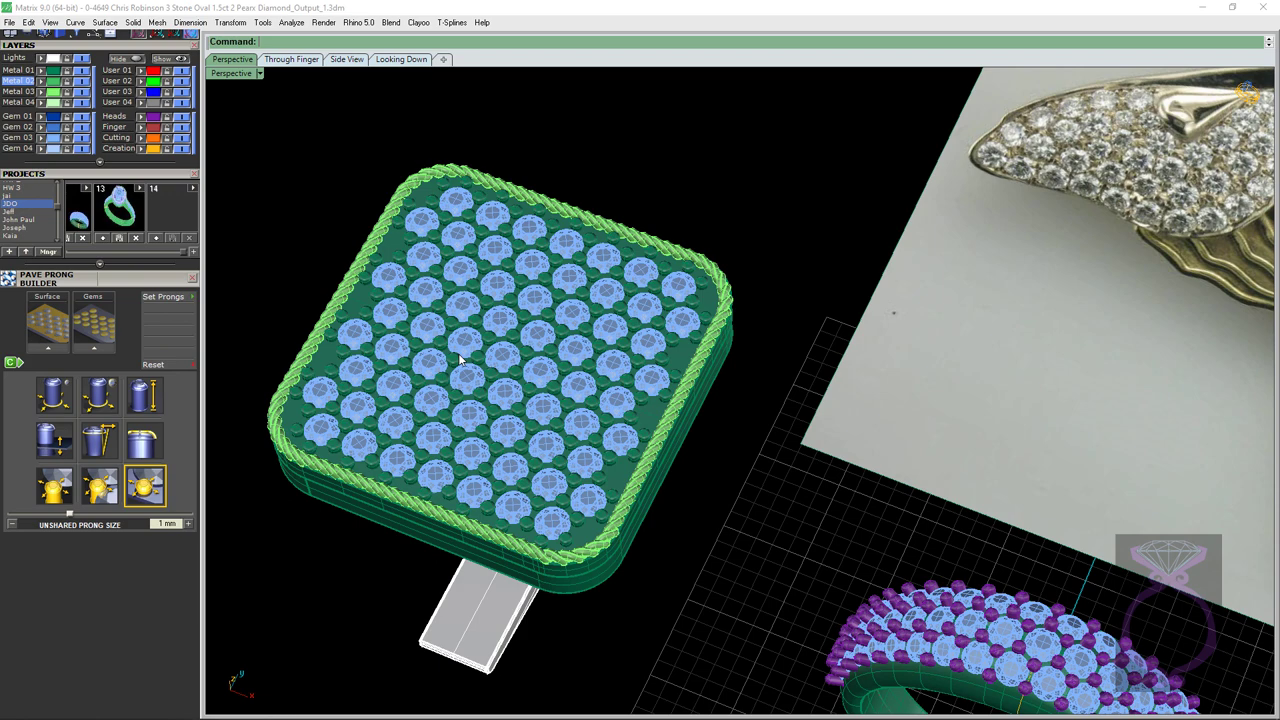
pyautogui.moveTo(460, 360); pyautogui.dragTo(500, 350, button='right')
pyautogui.scroll(5, 500, 350)
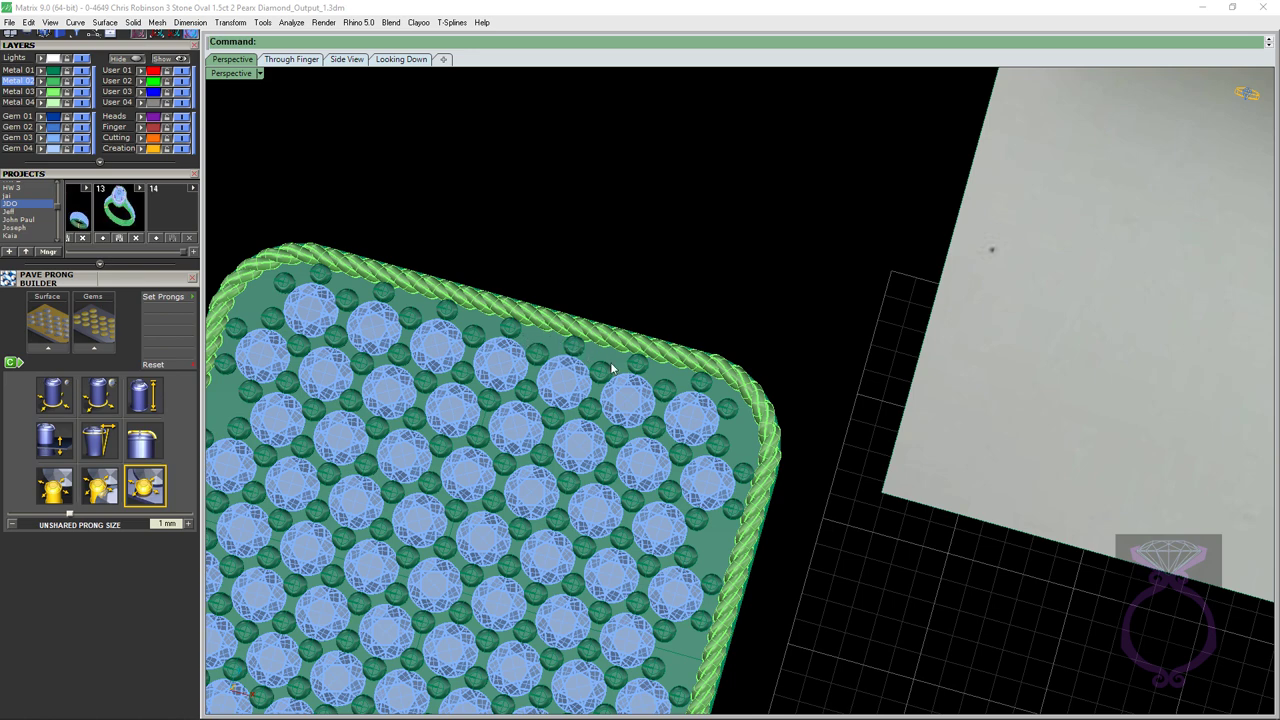
pyautogui.scroll(-6, 613, 337)
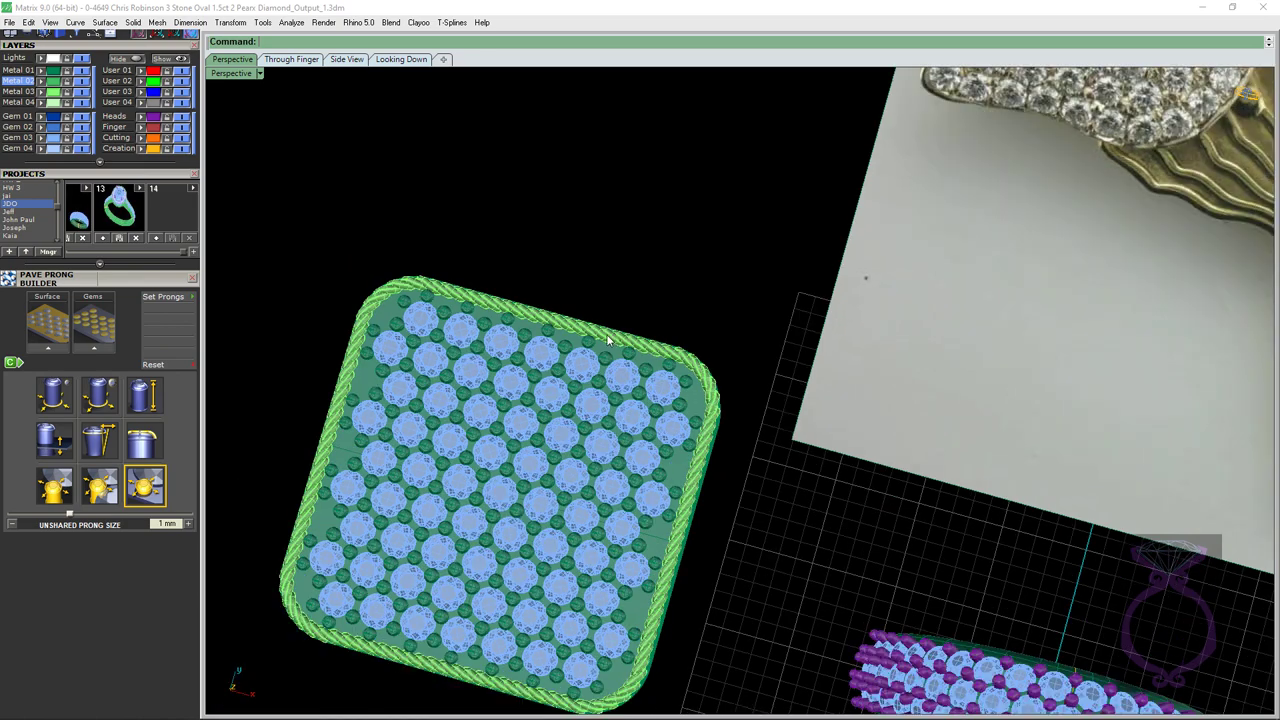
pyautogui.scroll(-2, 445, 452)
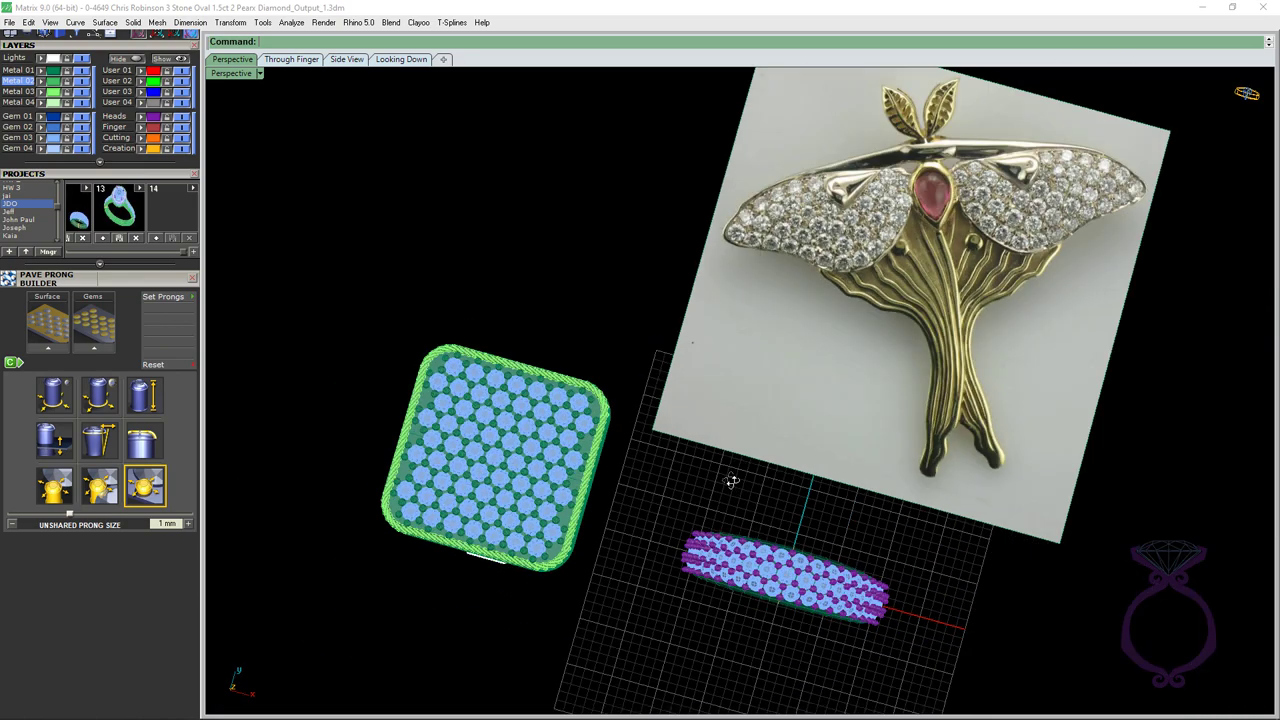
pyautogui.moveTo(732, 482); pyautogui.dragTo(749, 456, button='right')
pyautogui.scroll(4, 950, 197)
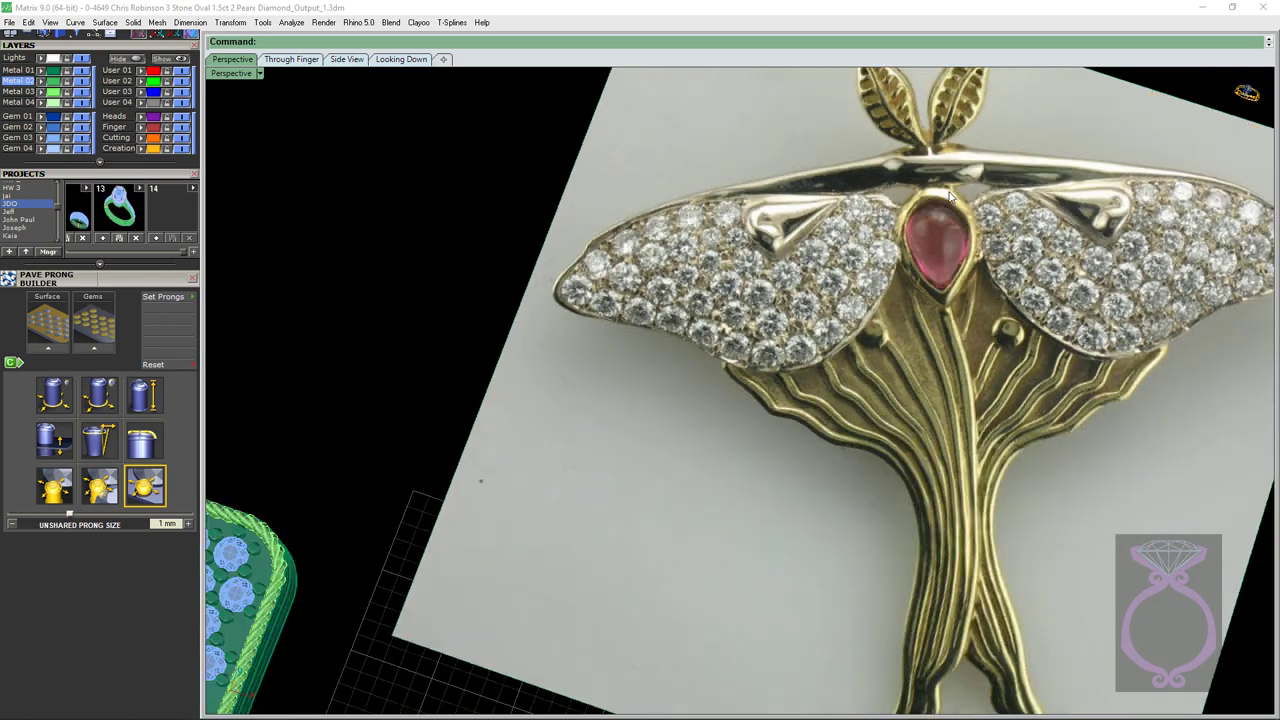
pyautogui.scroll(-3, 950, 197)
pyautogui.scroll(2, 898, 238)
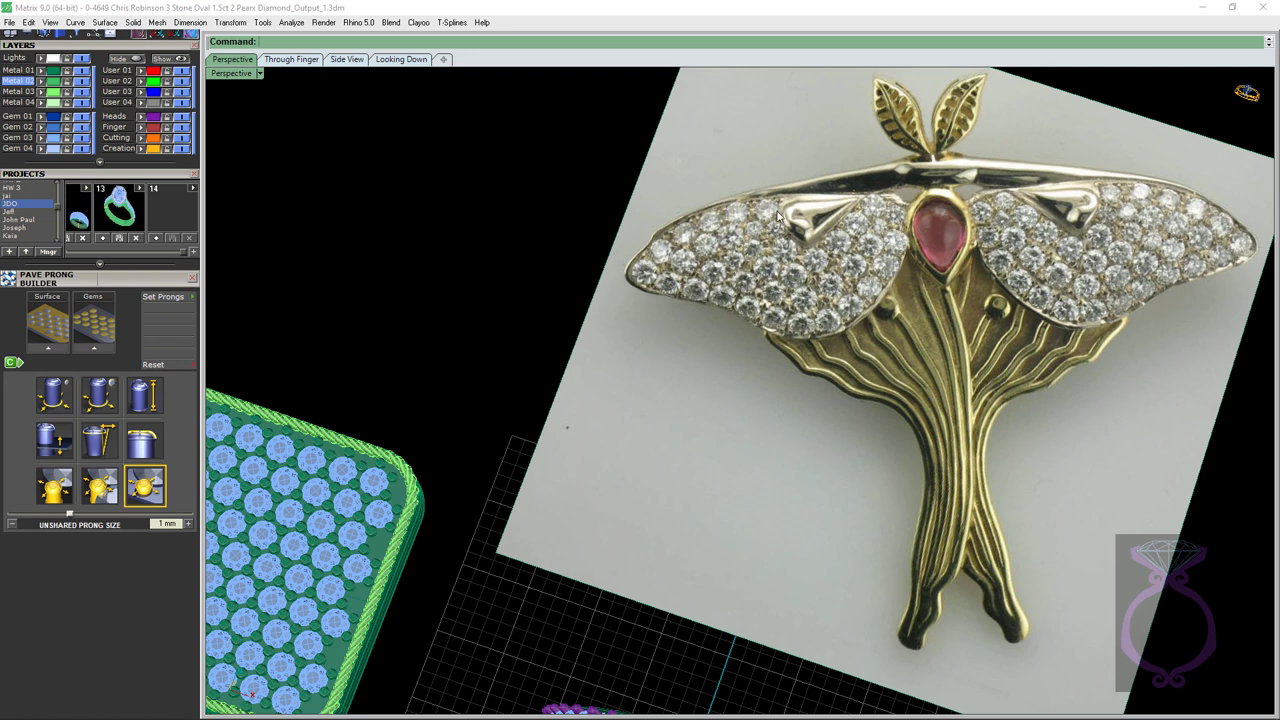
pyautogui.scroll(-4, 822, 305)
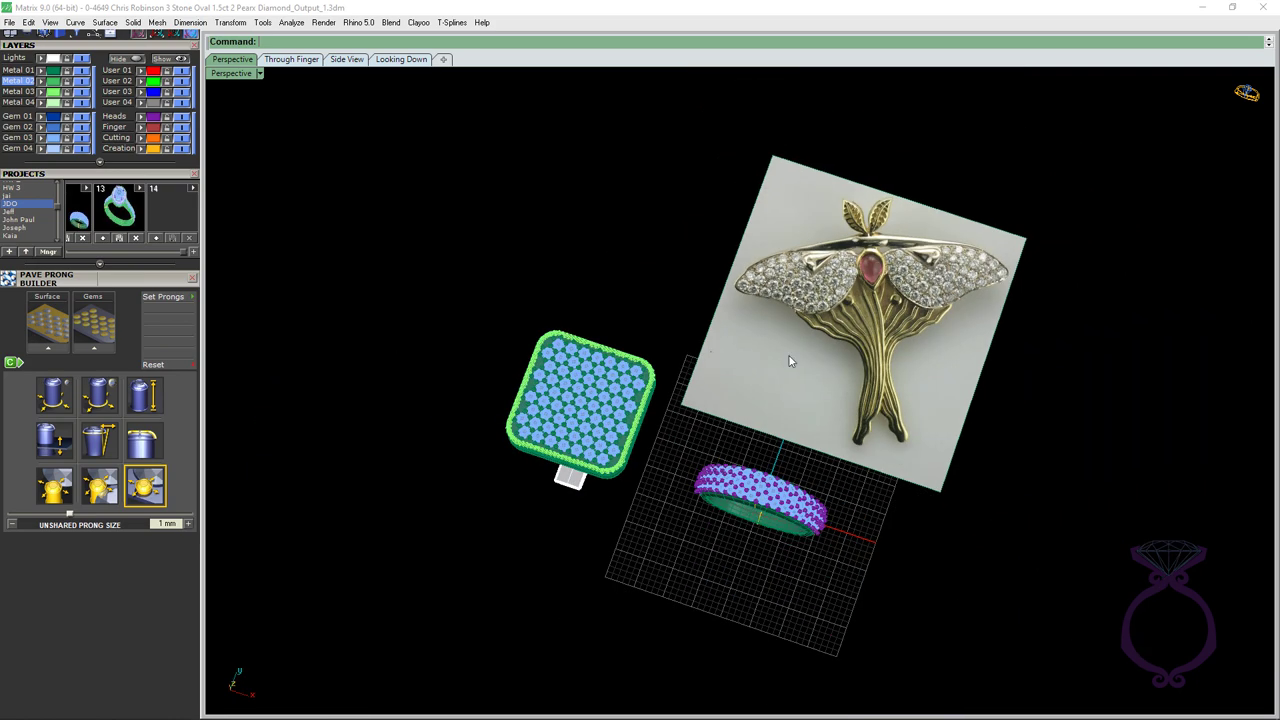
pyautogui.scroll(2, 679, 474)
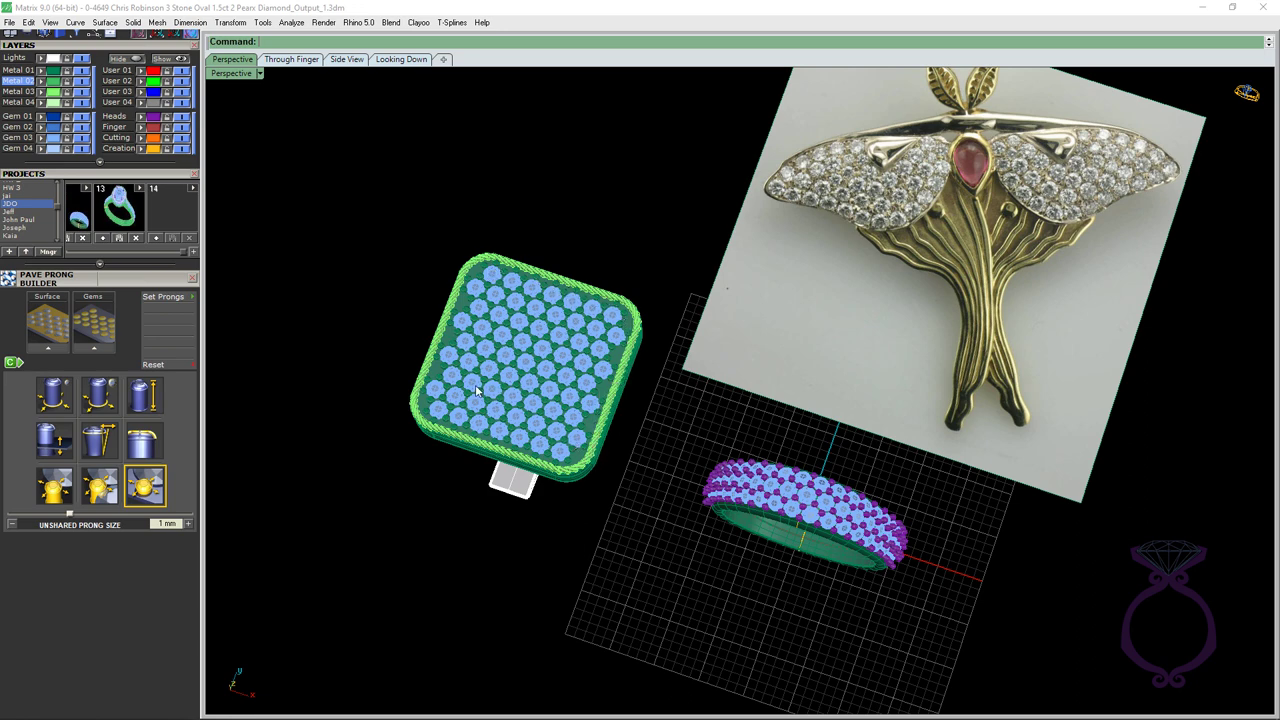
pyautogui.scroll(4, 878, 152)
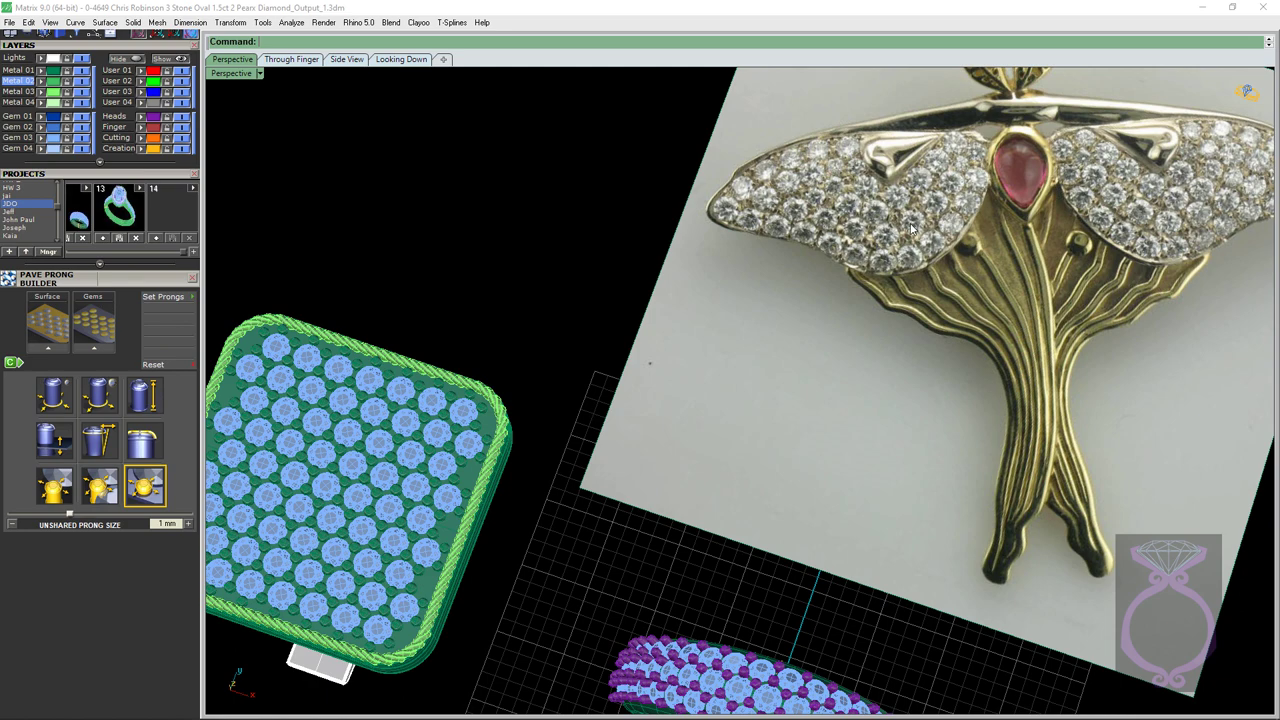
pyautogui.scroll(-2, 910, 205)
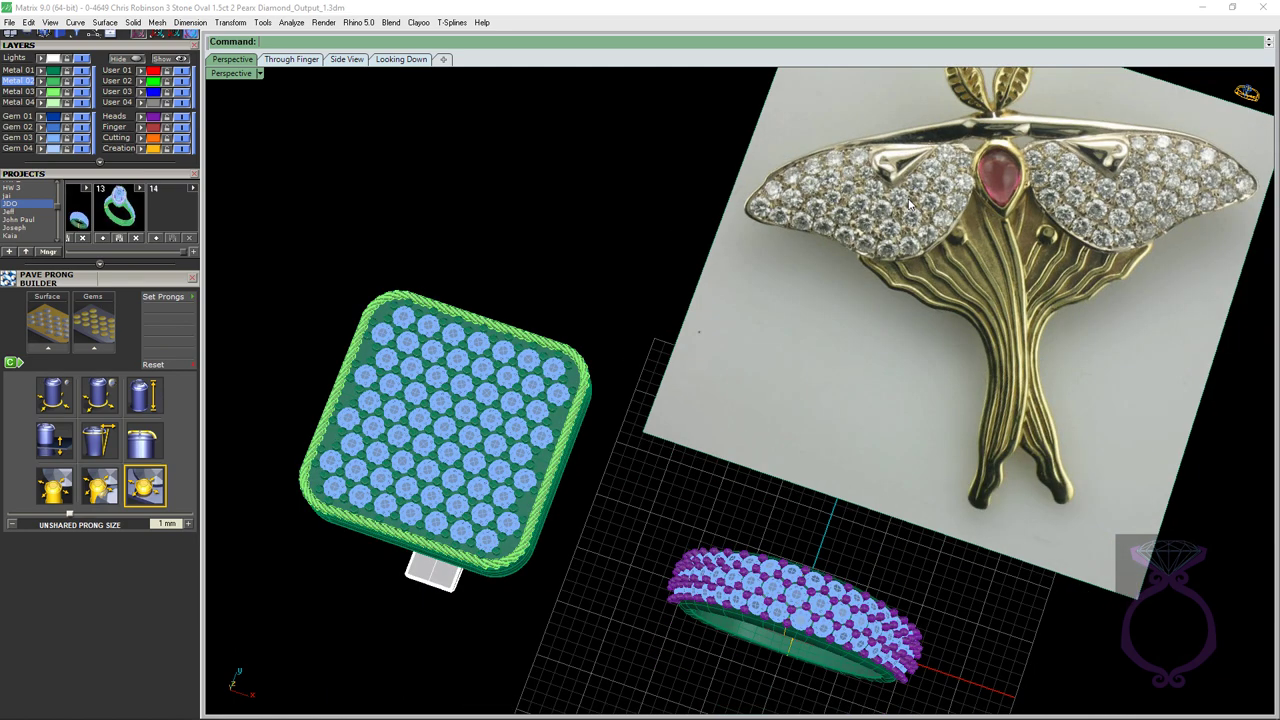
pyautogui.scroll(3, 910, 205)
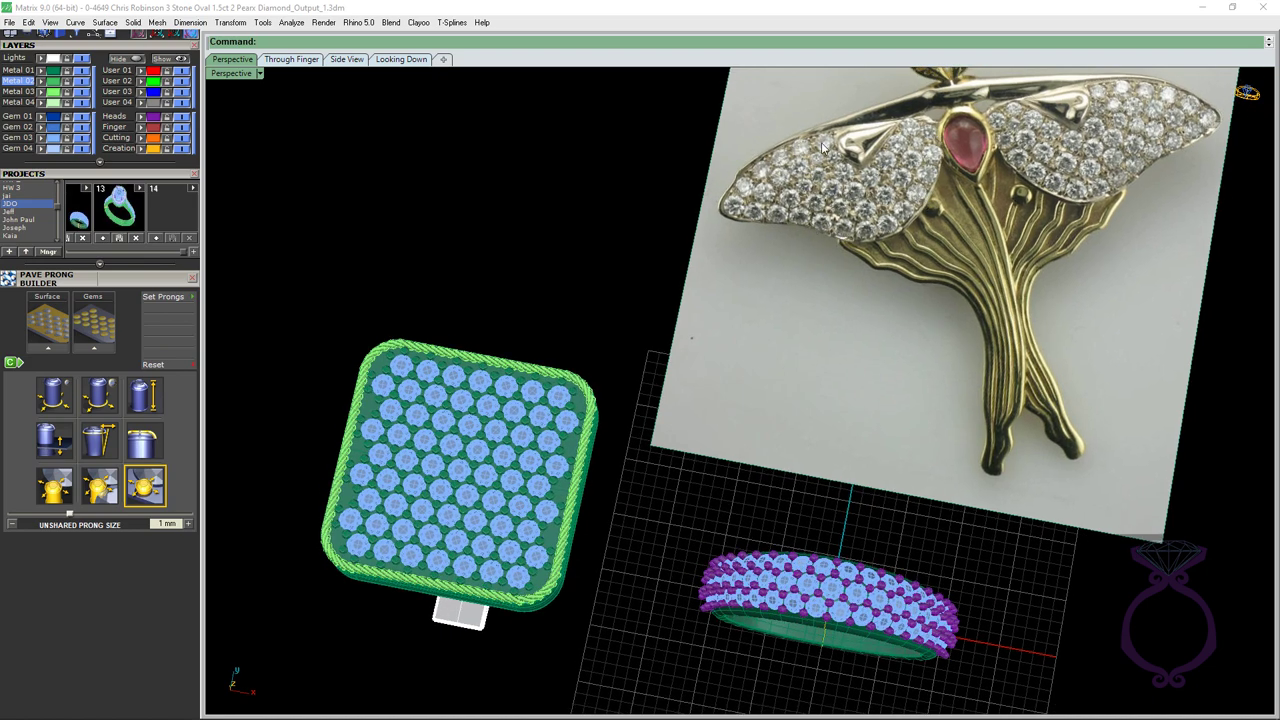
pyautogui.scroll(-2, 822, 147)
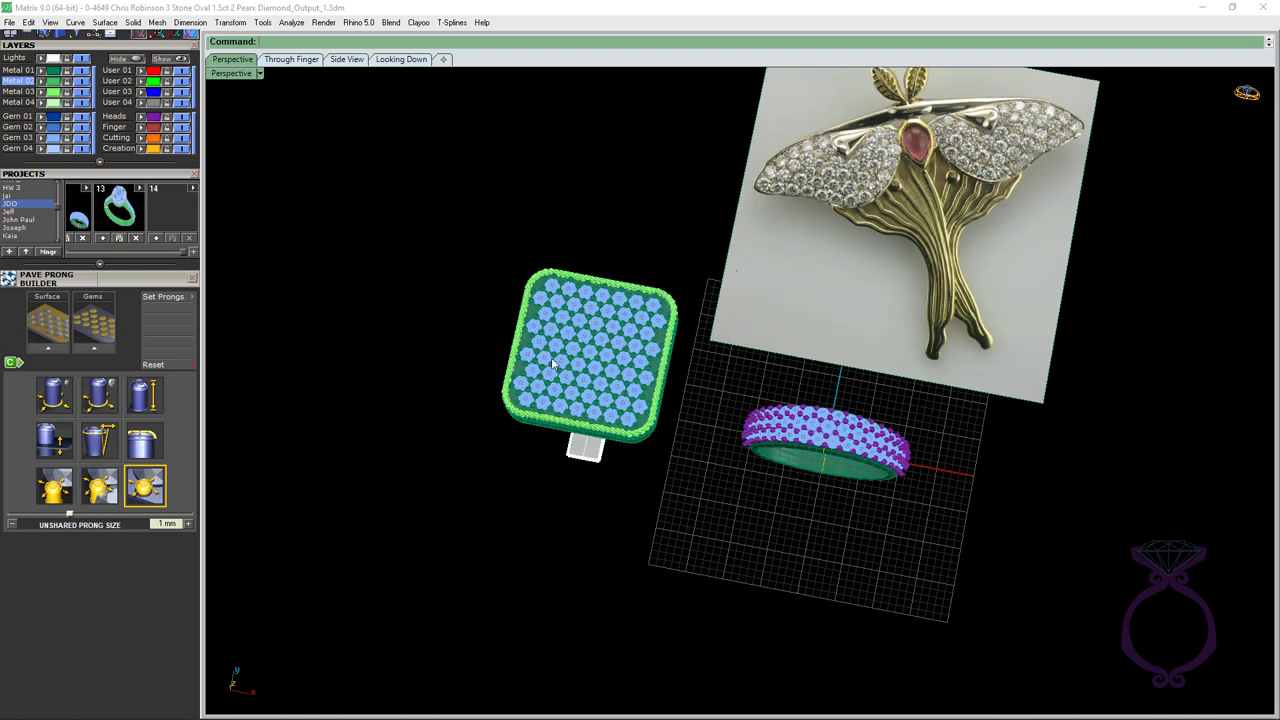
pyautogui.scroll(3, 563, 368)
pyautogui.scroll(2, 633, 366)
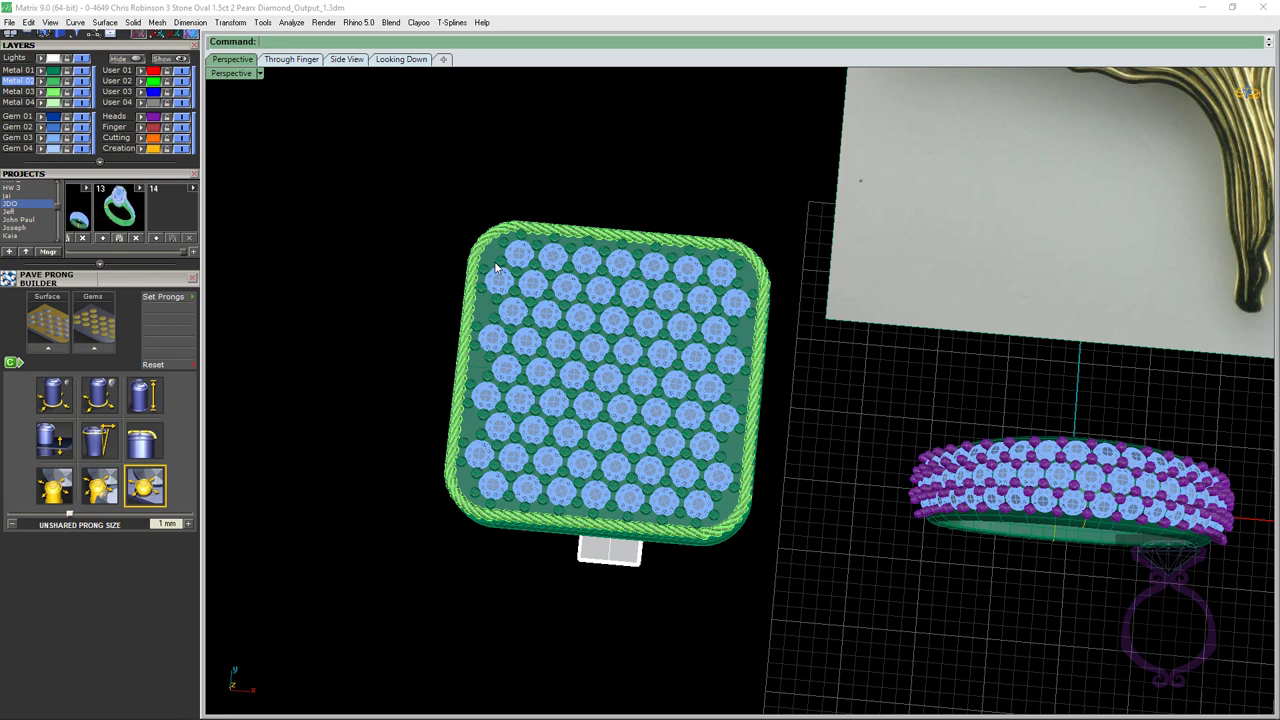
pyautogui.scroll(5, 752, 342)
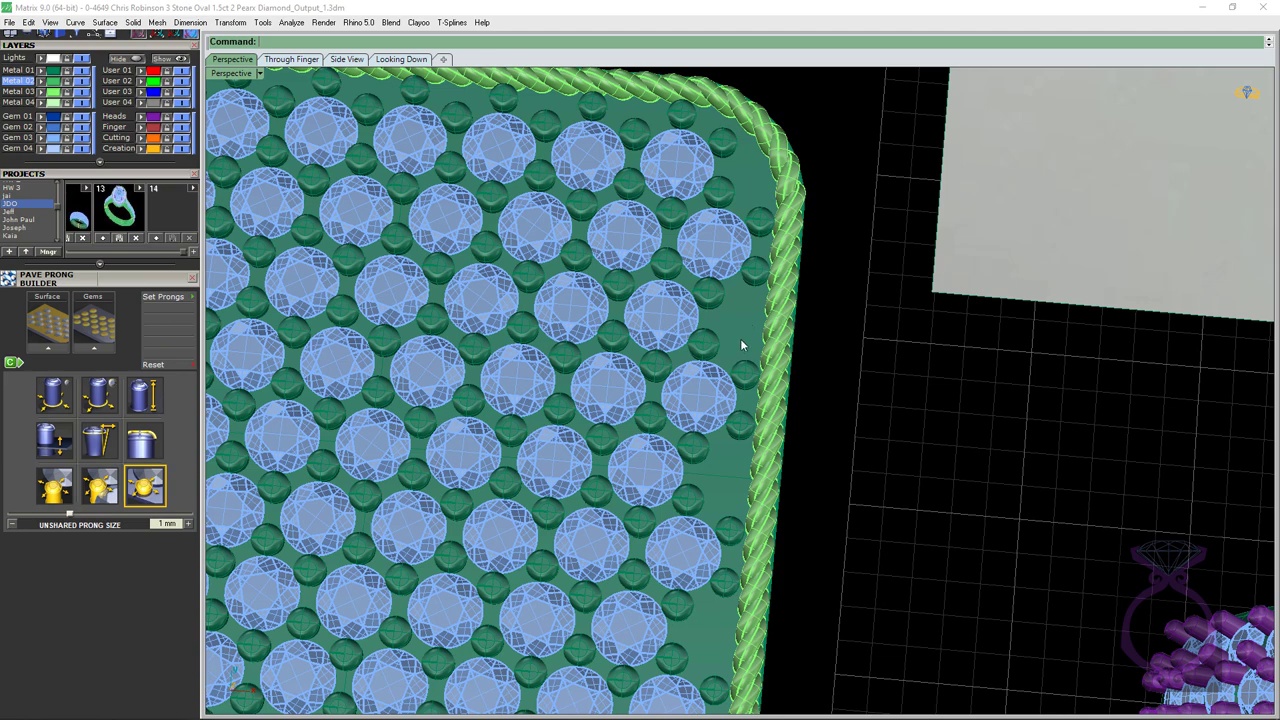
pyautogui.scroll(-2, 740, 338)
pyautogui.scroll(-3, 690, 402)
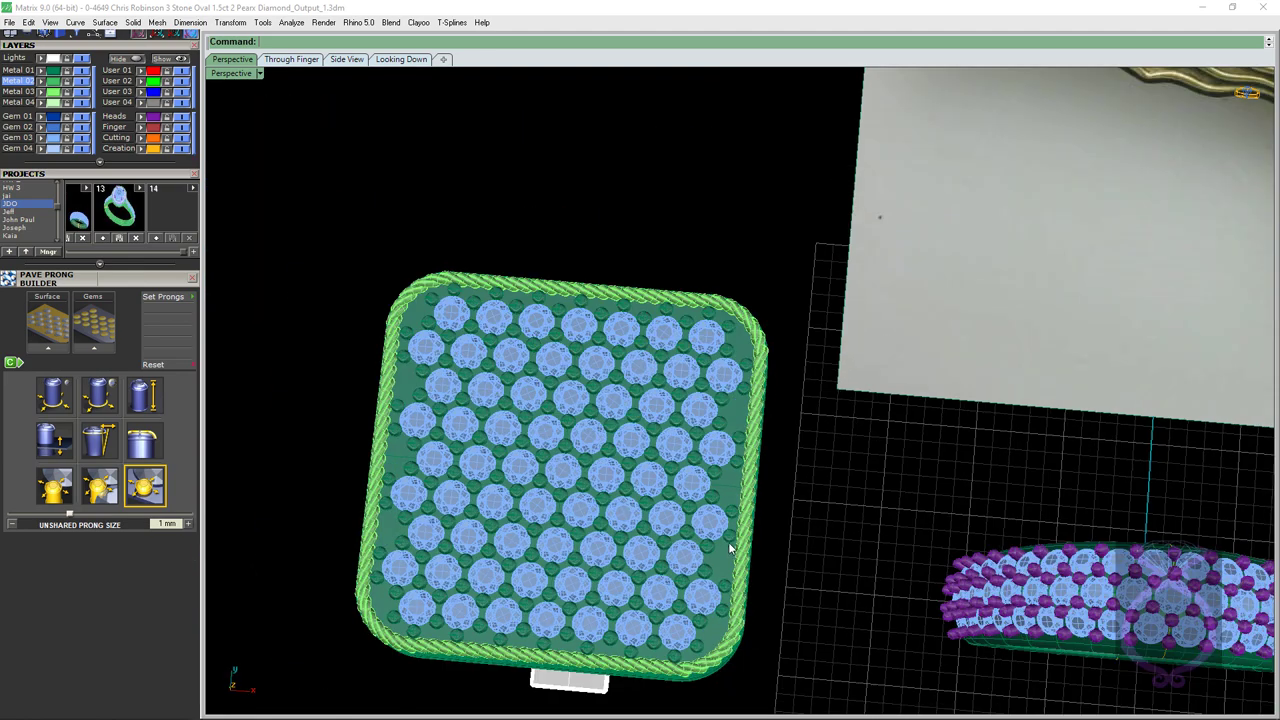
pyautogui.moveTo(688, 408); pyautogui.dragTo(686, 404, button='right')
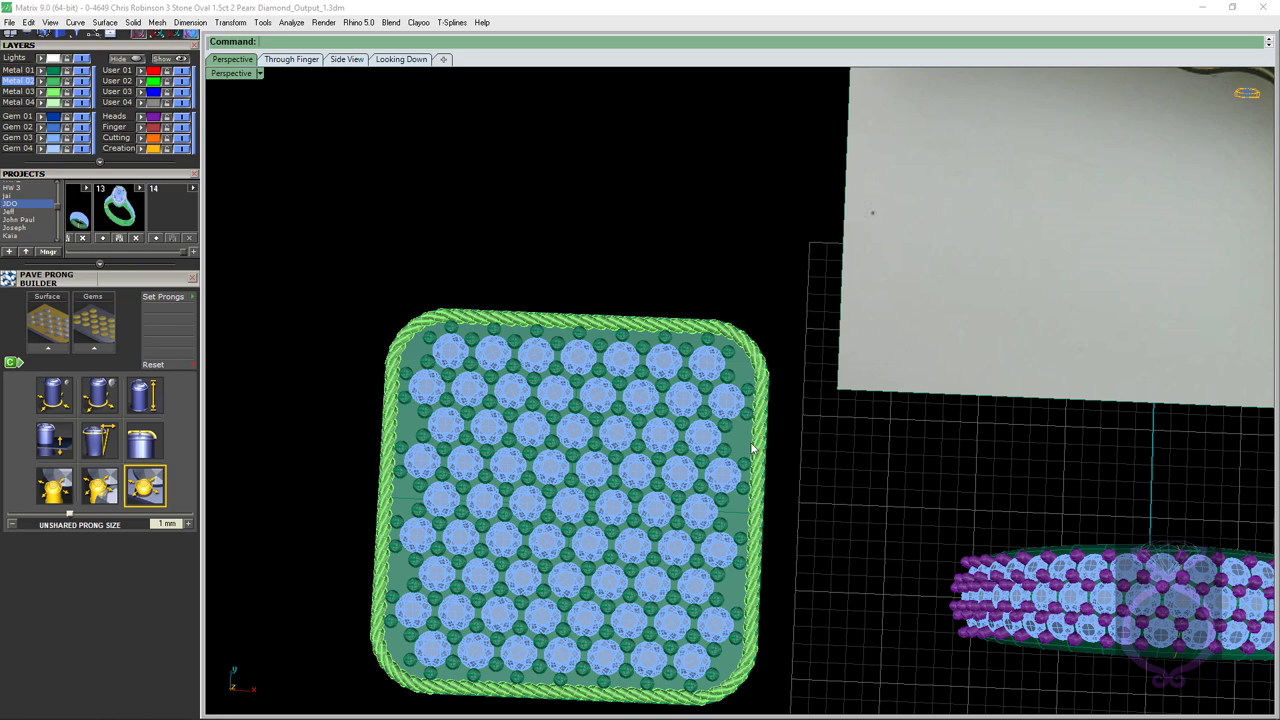
pyautogui.scroll(3, 752, 440)
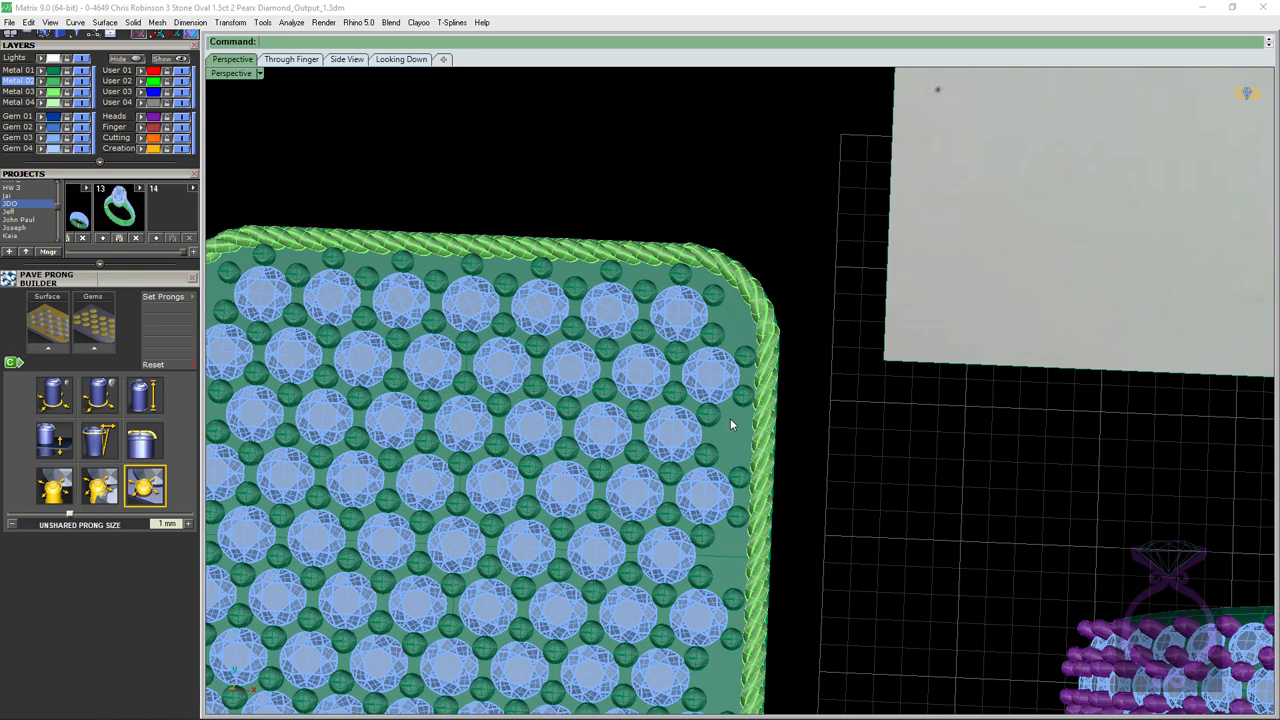
pyautogui.scroll(-5, 708, 436)
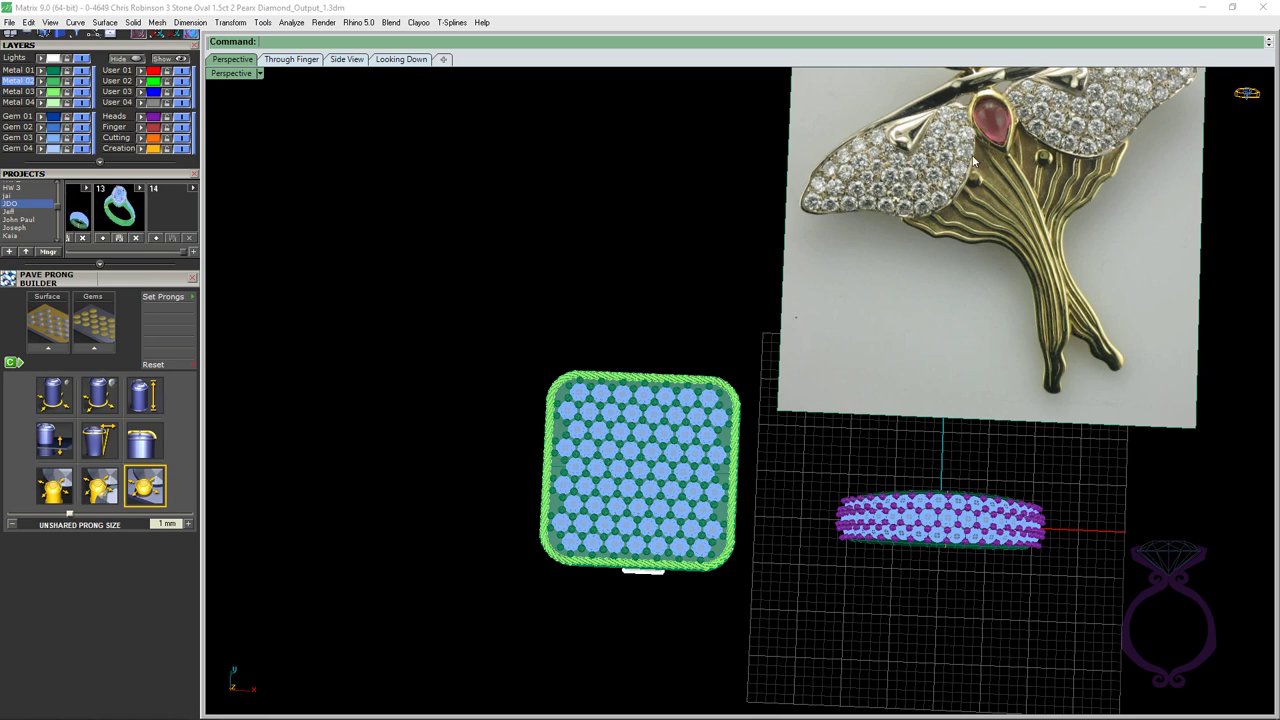
pyautogui.scroll(-2, 874, 351)
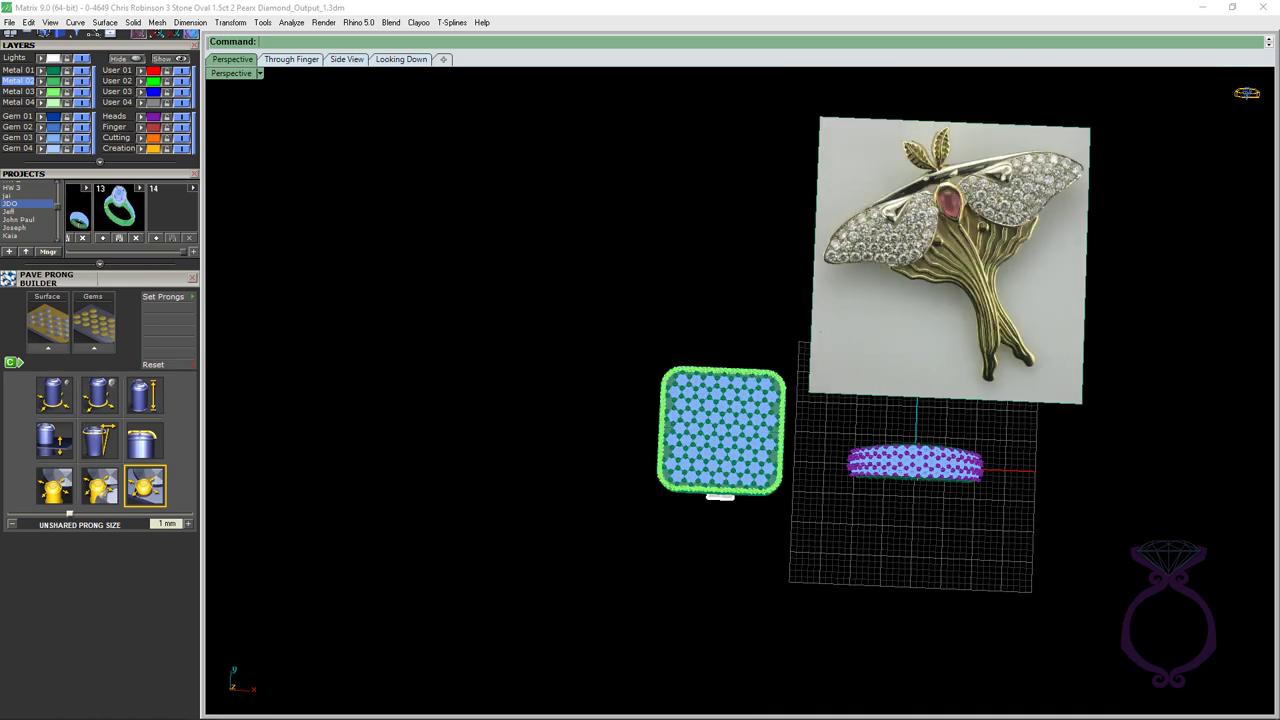
pyautogui.scroll(5, 931, 205)
pyautogui.scroll(-1, 931, 205)
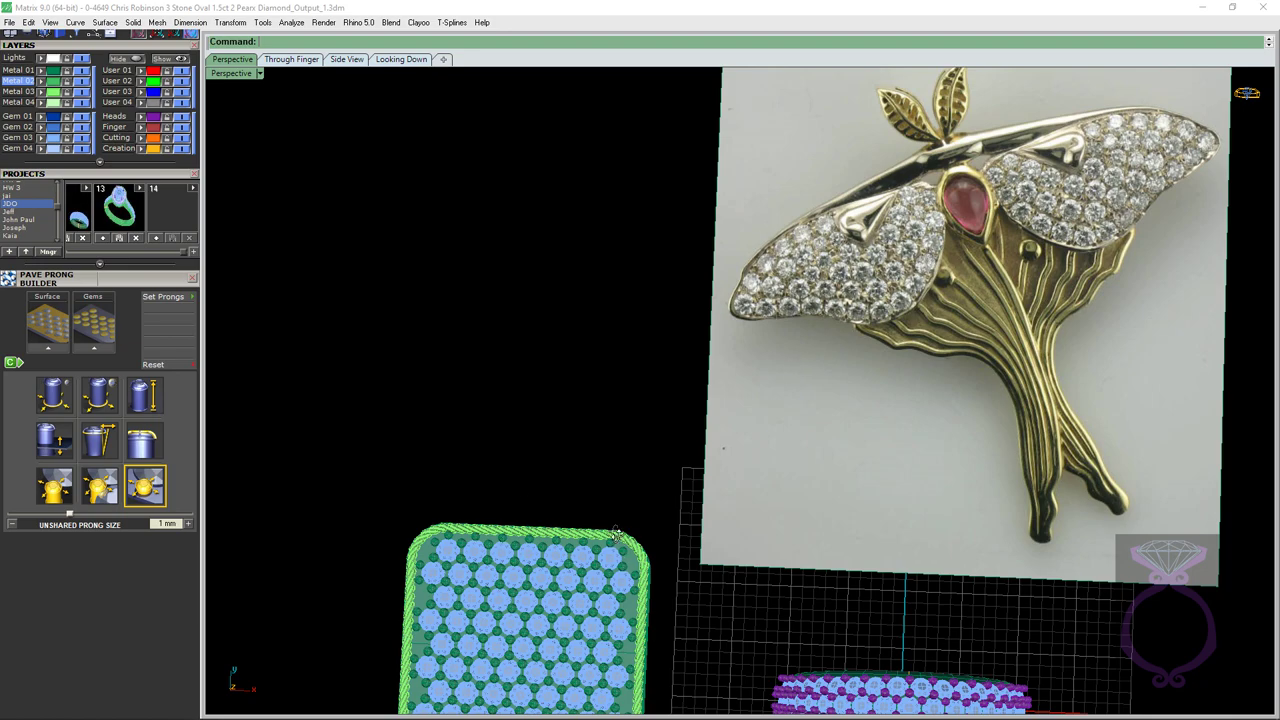
pyautogui.moveTo(615, 534); pyautogui.dragTo(612, 486, button='right')
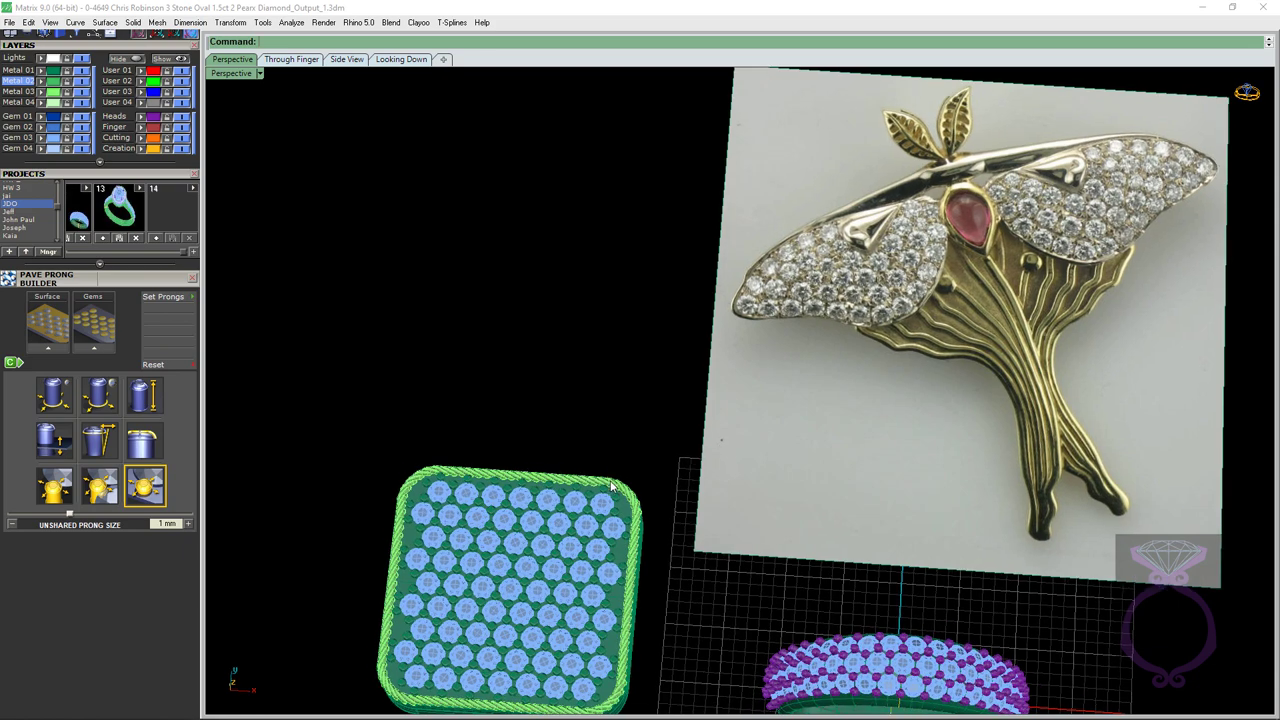
pyautogui.scroll(-3, 652, 456)
pyautogui.scroll(3, 844, 348)
pyautogui.scroll(-3, 841, 352)
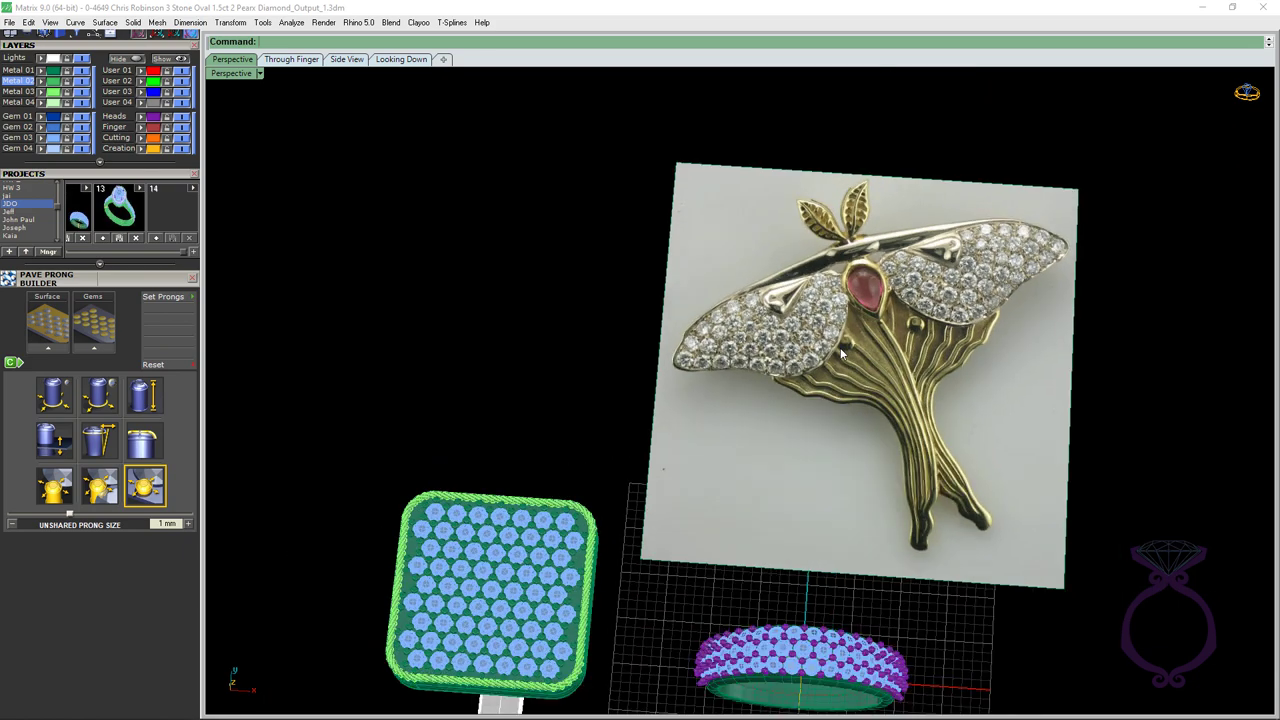
pyautogui.scroll(2, 841, 352)
pyautogui.scroll(-3, 786, 353)
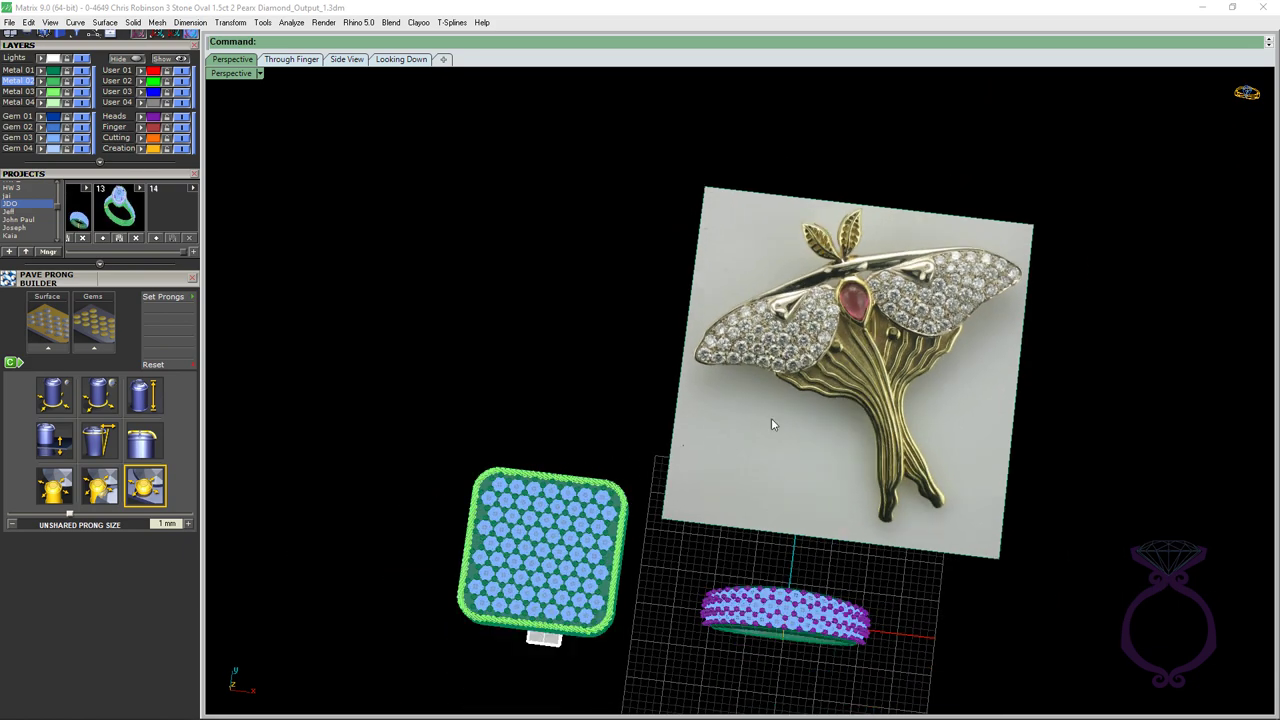
pyautogui.moveTo(771, 580); pyautogui.dragTo(828, 641, button='right')
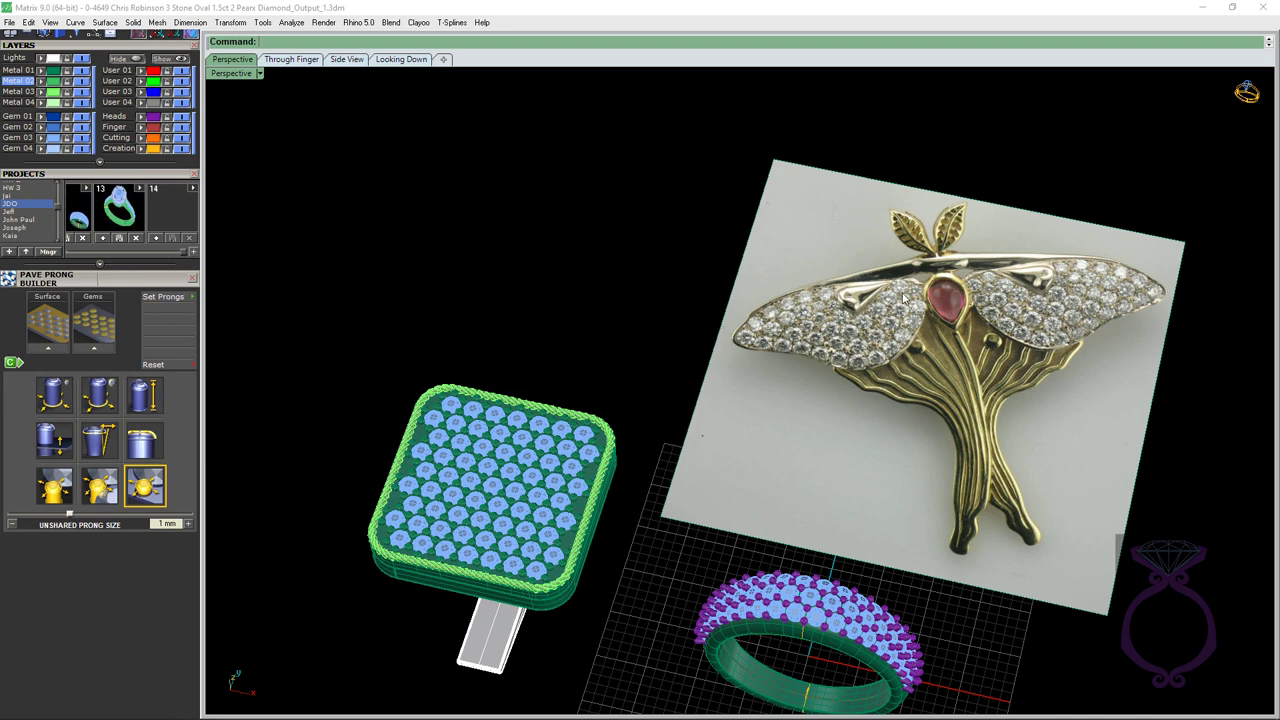
# Expand the left dock to restore Icon History, Main Menu, Display, Snaps and Info & Settings.
pyautogui.click(134, 44)
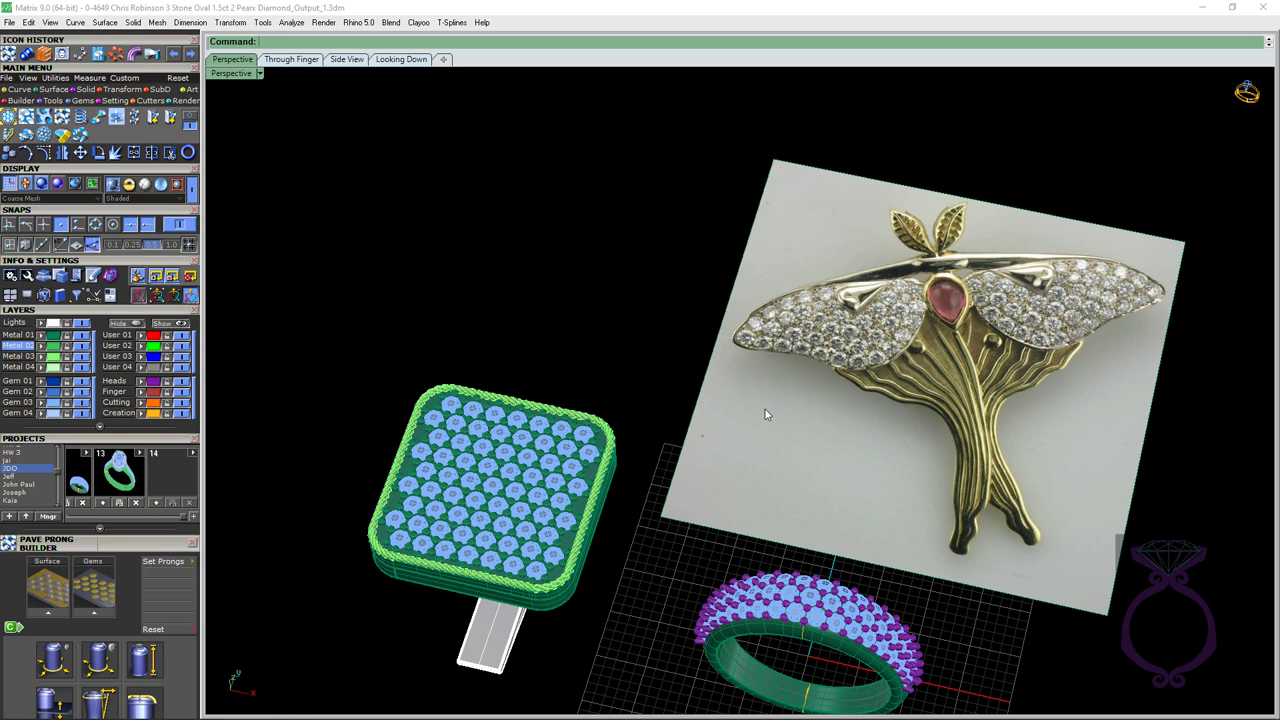
pyautogui.scroll(-4, 765, 409)
pyautogui.moveTo(771, 443); pyautogui.dragTo(711, 406, button='right')
pyautogui.scroll(2, 711, 406)
pyautogui.scroll(2, 698, 492)
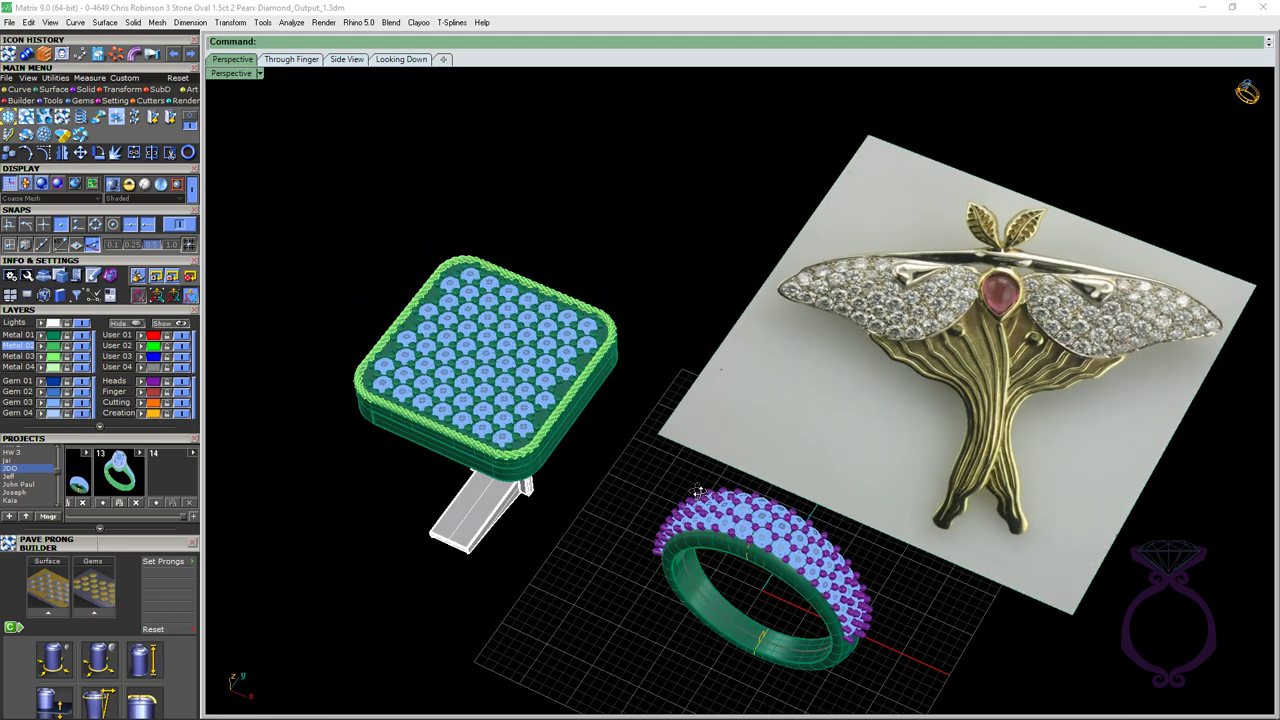
pyautogui.scroll(3, 757, 553)
pyautogui.scroll(-2, 757, 553)
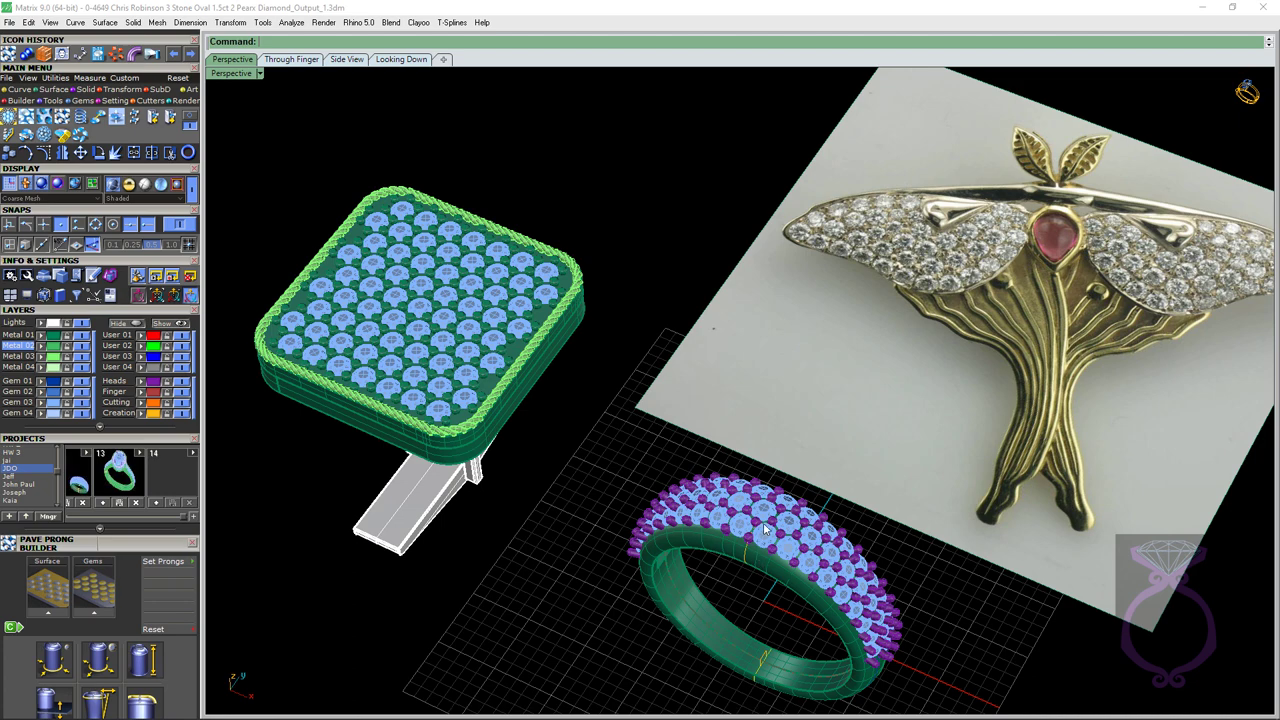
pyautogui.moveTo(767, 529); pyautogui.dragTo(756, 581, button='right')
pyautogui.scroll(3, 758, 575)
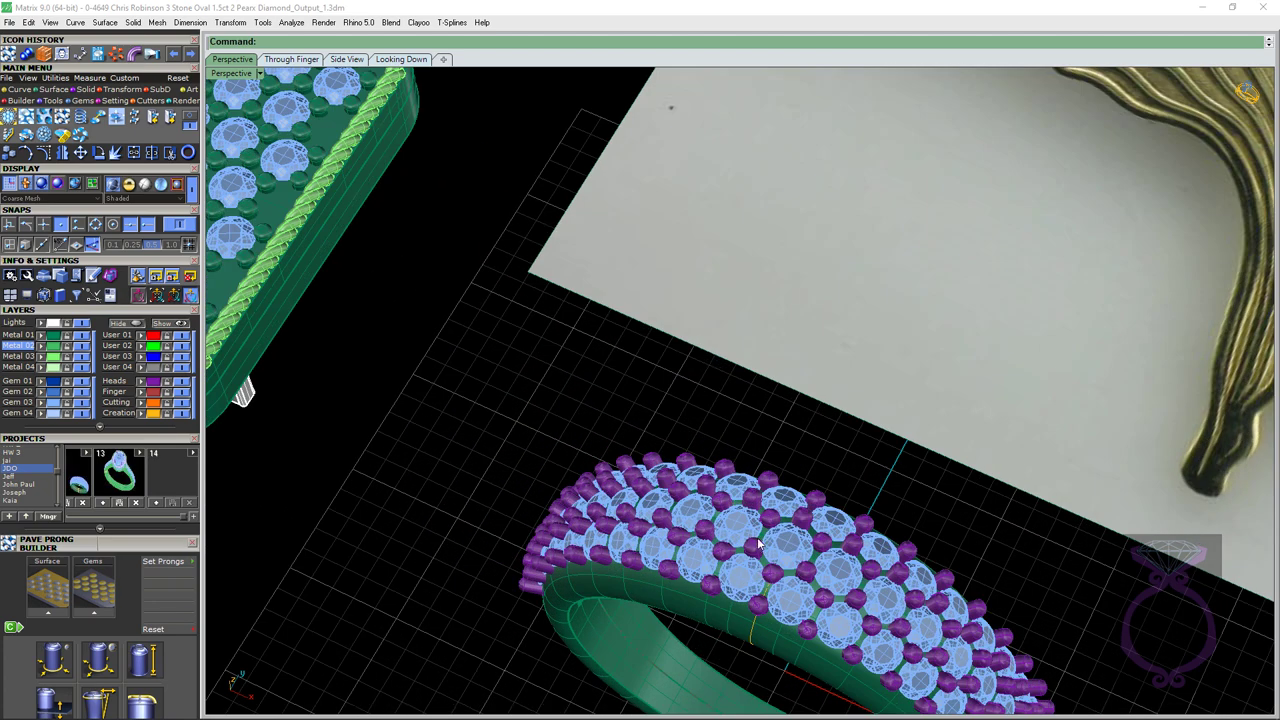
pyautogui.scroll(-1, 767, 556)
pyautogui.scroll(-5, 771, 540)
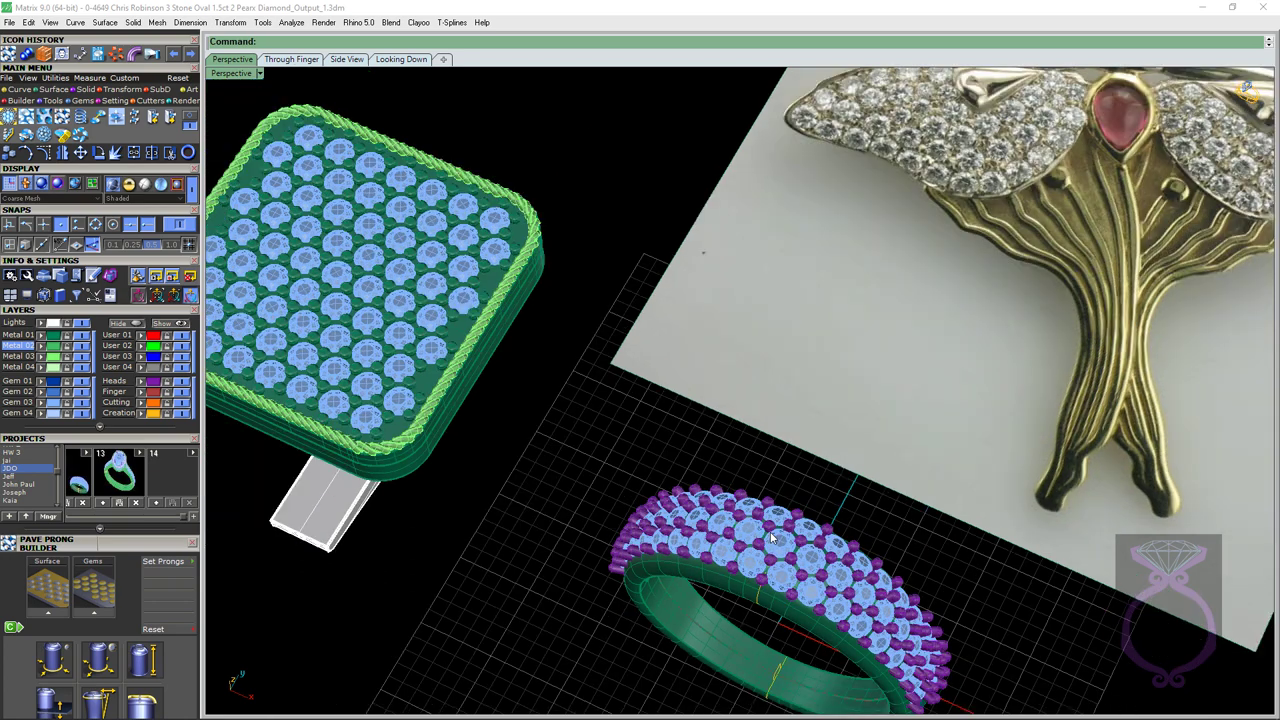
pyautogui.moveTo(778, 551); pyautogui.dragTo(778, 552, button='right')
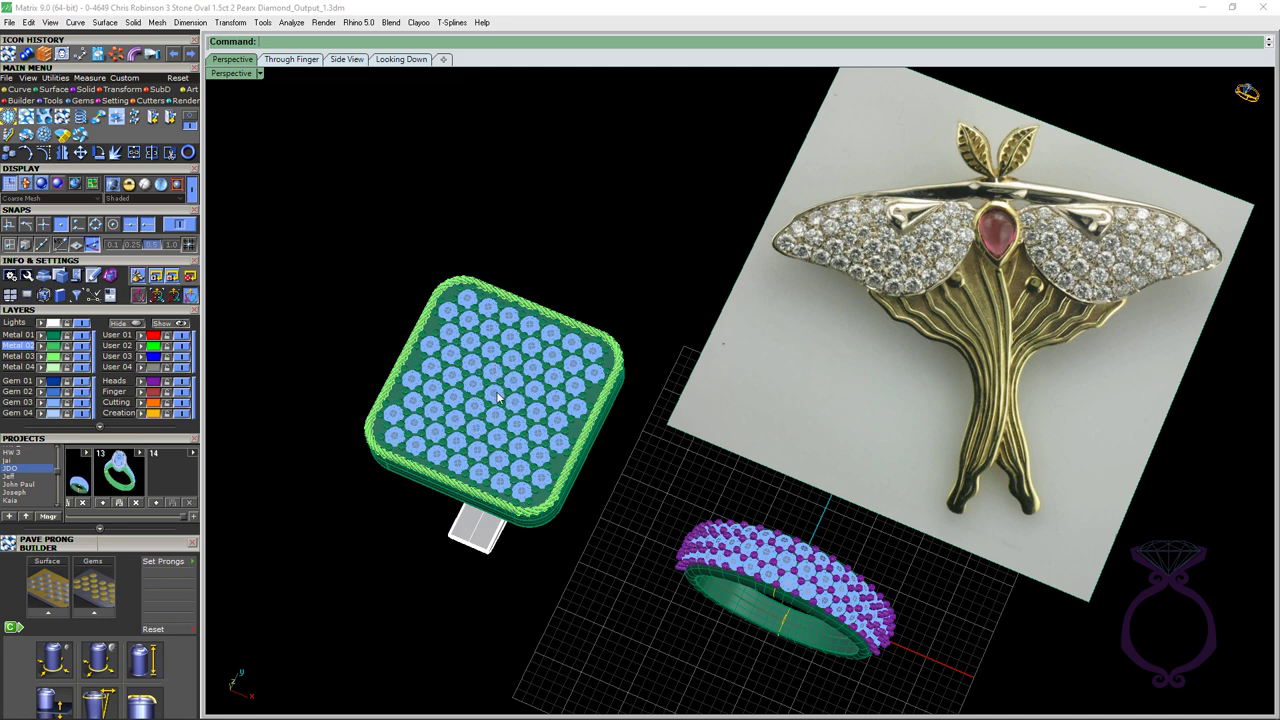
pyautogui.moveTo(490, 408)
pyautogui.mouseDown(button='right')
pyautogui.moveTo(495, 425)
pyautogui.moveTo(483, 388)
pyautogui.mouseUp(button='right')
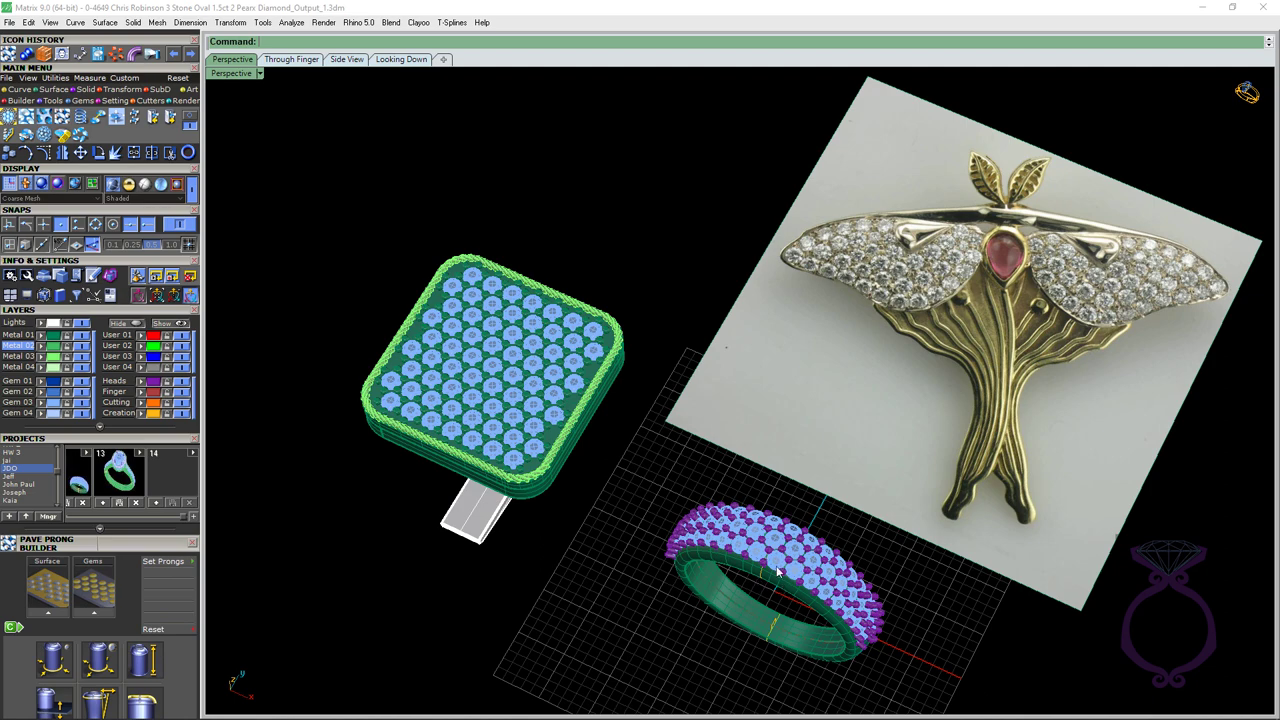
pyautogui.scroll(3, 779, 571)
pyautogui.scroll(-2, 779, 571)
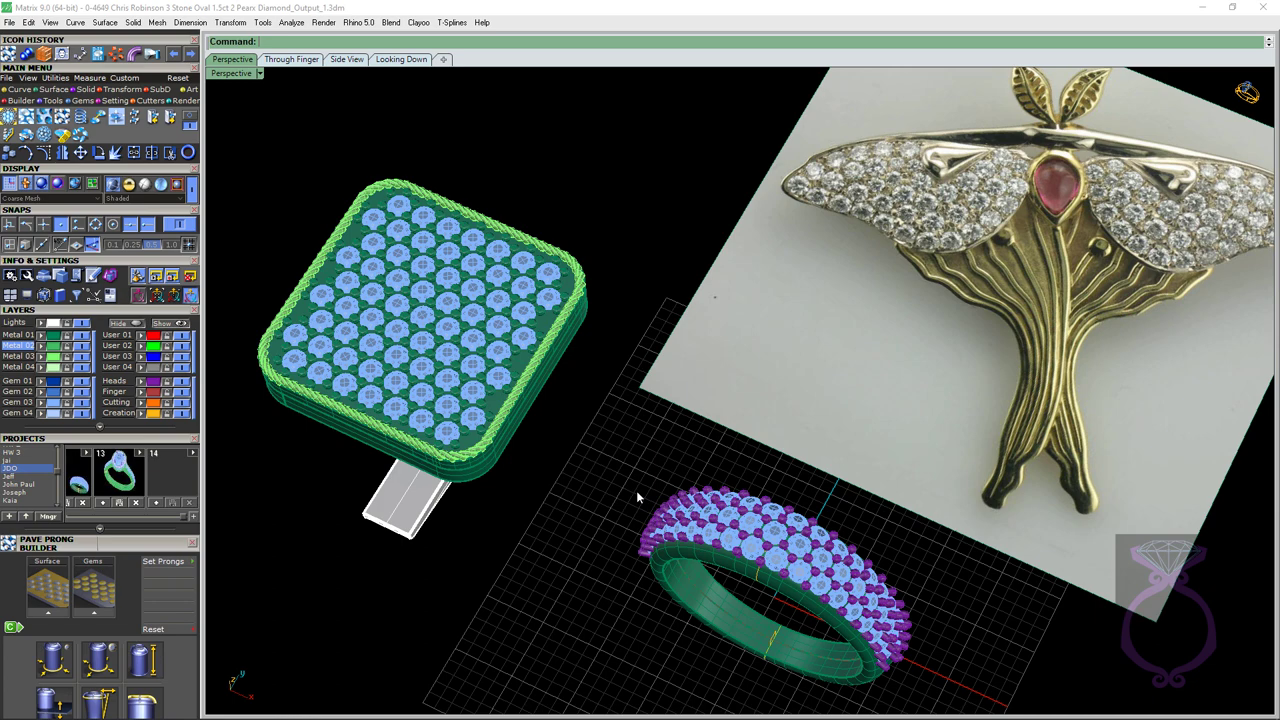
pyautogui.scroll(3, 745, 540)
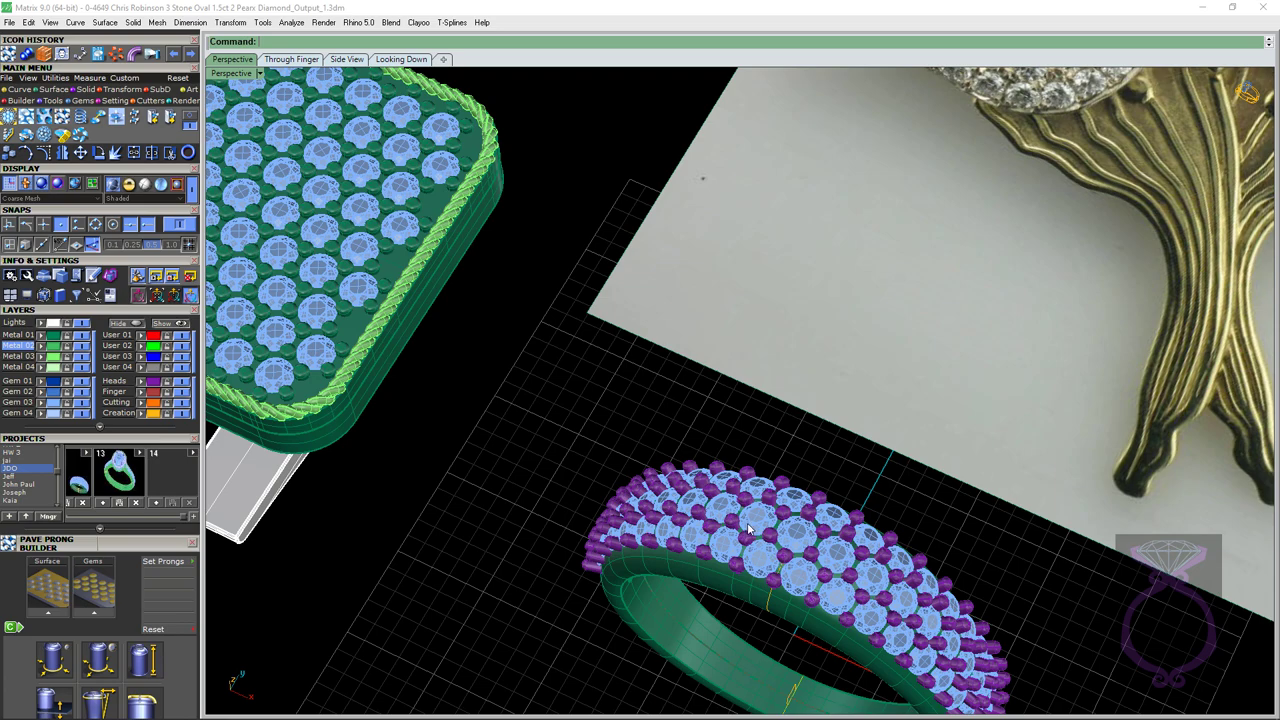
pyautogui.scroll(-5, 748, 524)
pyautogui.scroll(2, 689, 403)
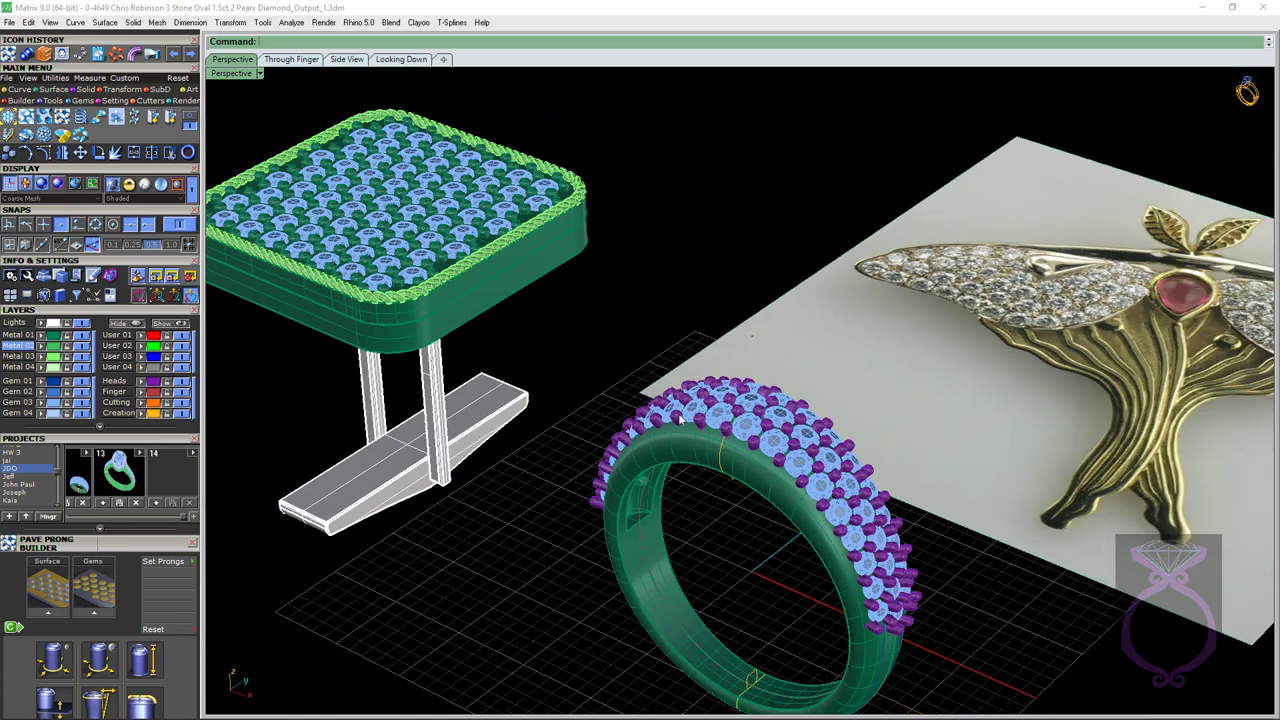
pyautogui.moveTo(680, 420); pyautogui.dragTo(518, 252, button='right')
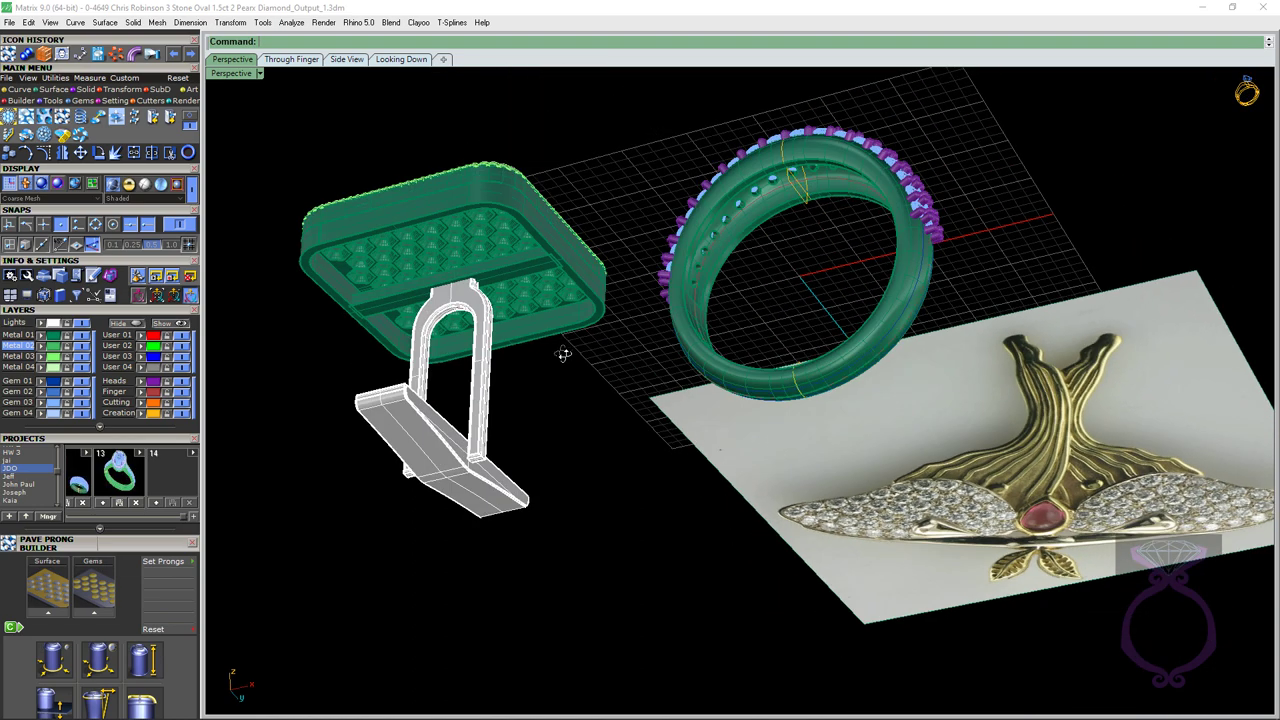
pyautogui.moveTo(557, 287); pyautogui.dragTo(242, 204, button='right')
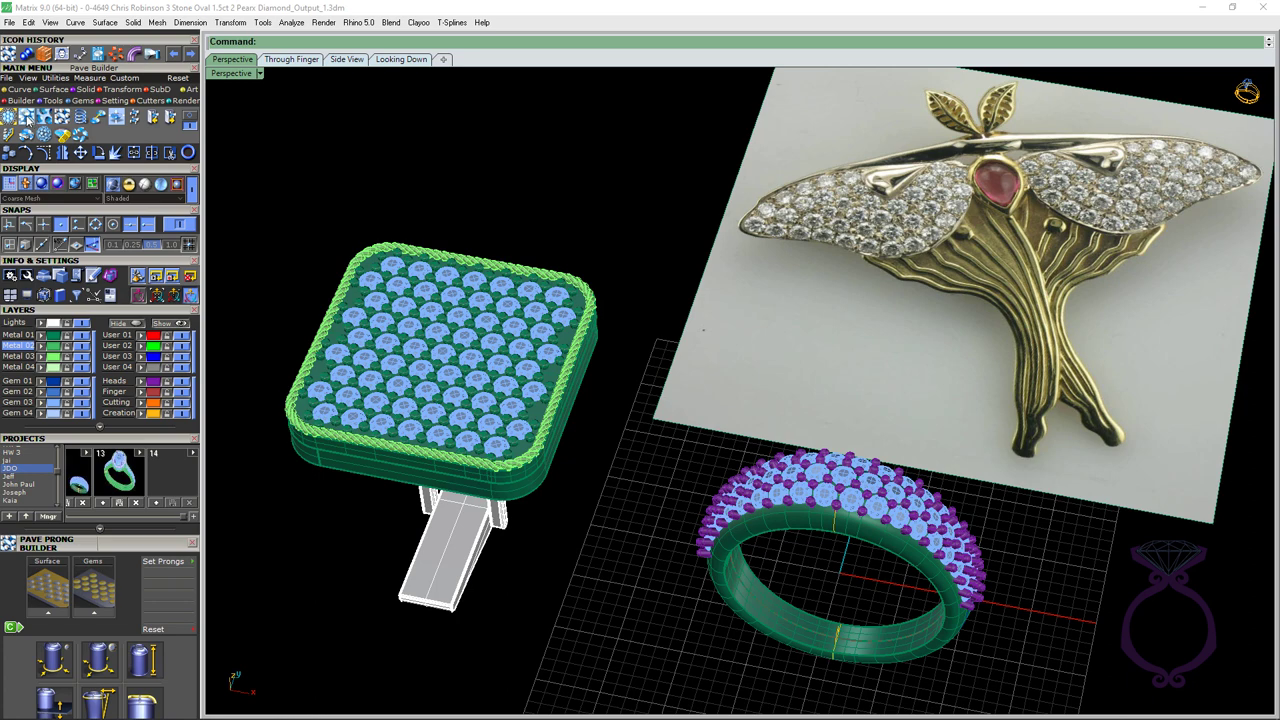
pyautogui.moveTo(700, 220); pyautogui.dragTo(715, 280, button='right')
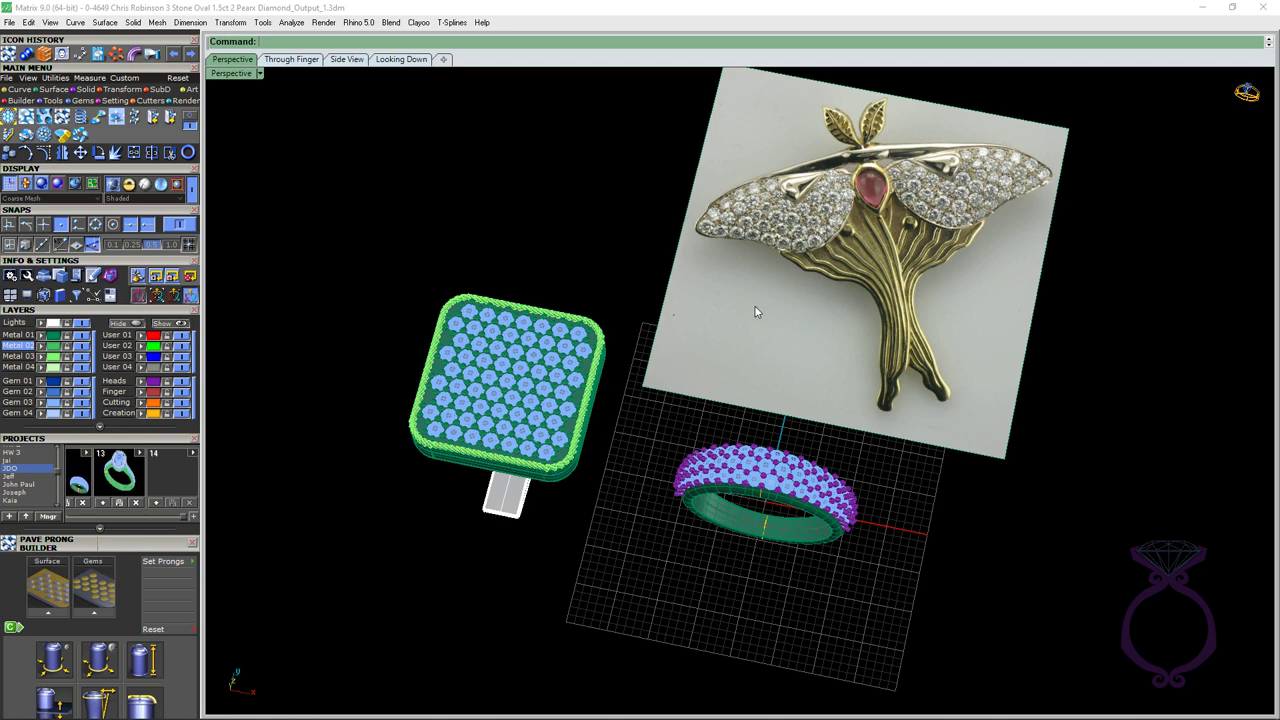
pyautogui.moveTo(757, 310); pyautogui.dragTo(897, 205, button='right')
pyautogui.scroll(3, 897, 205)
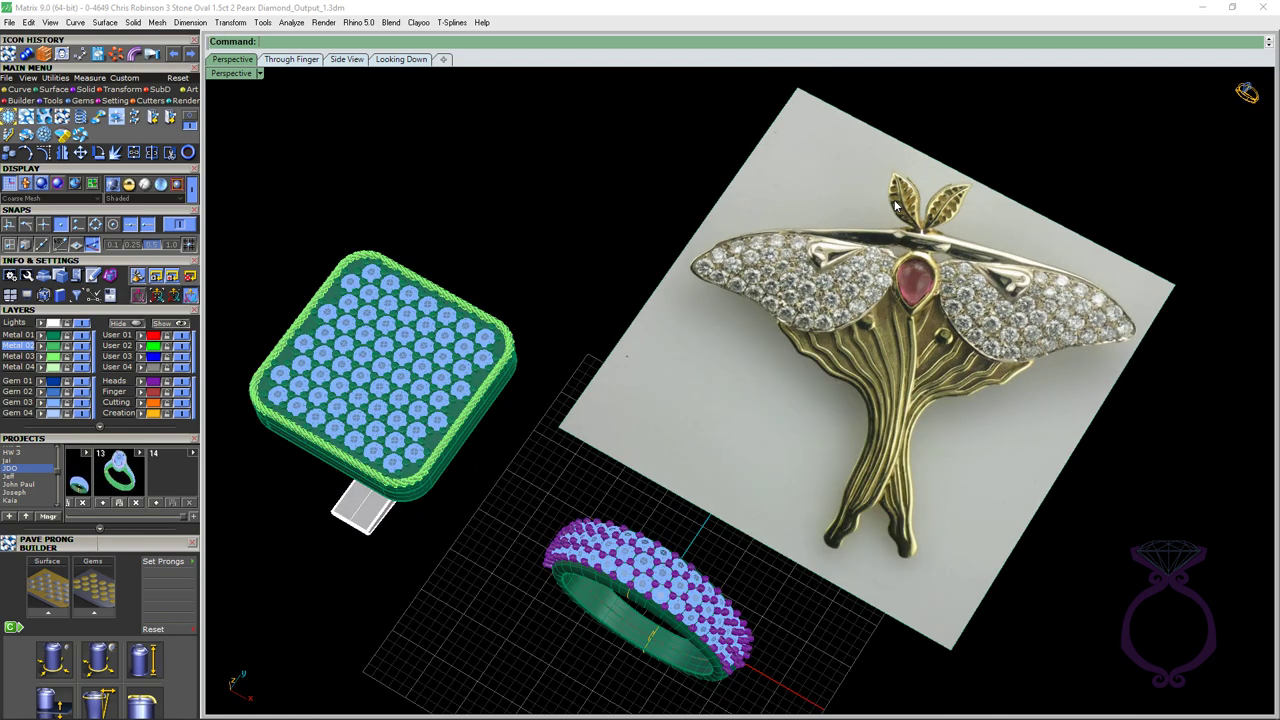